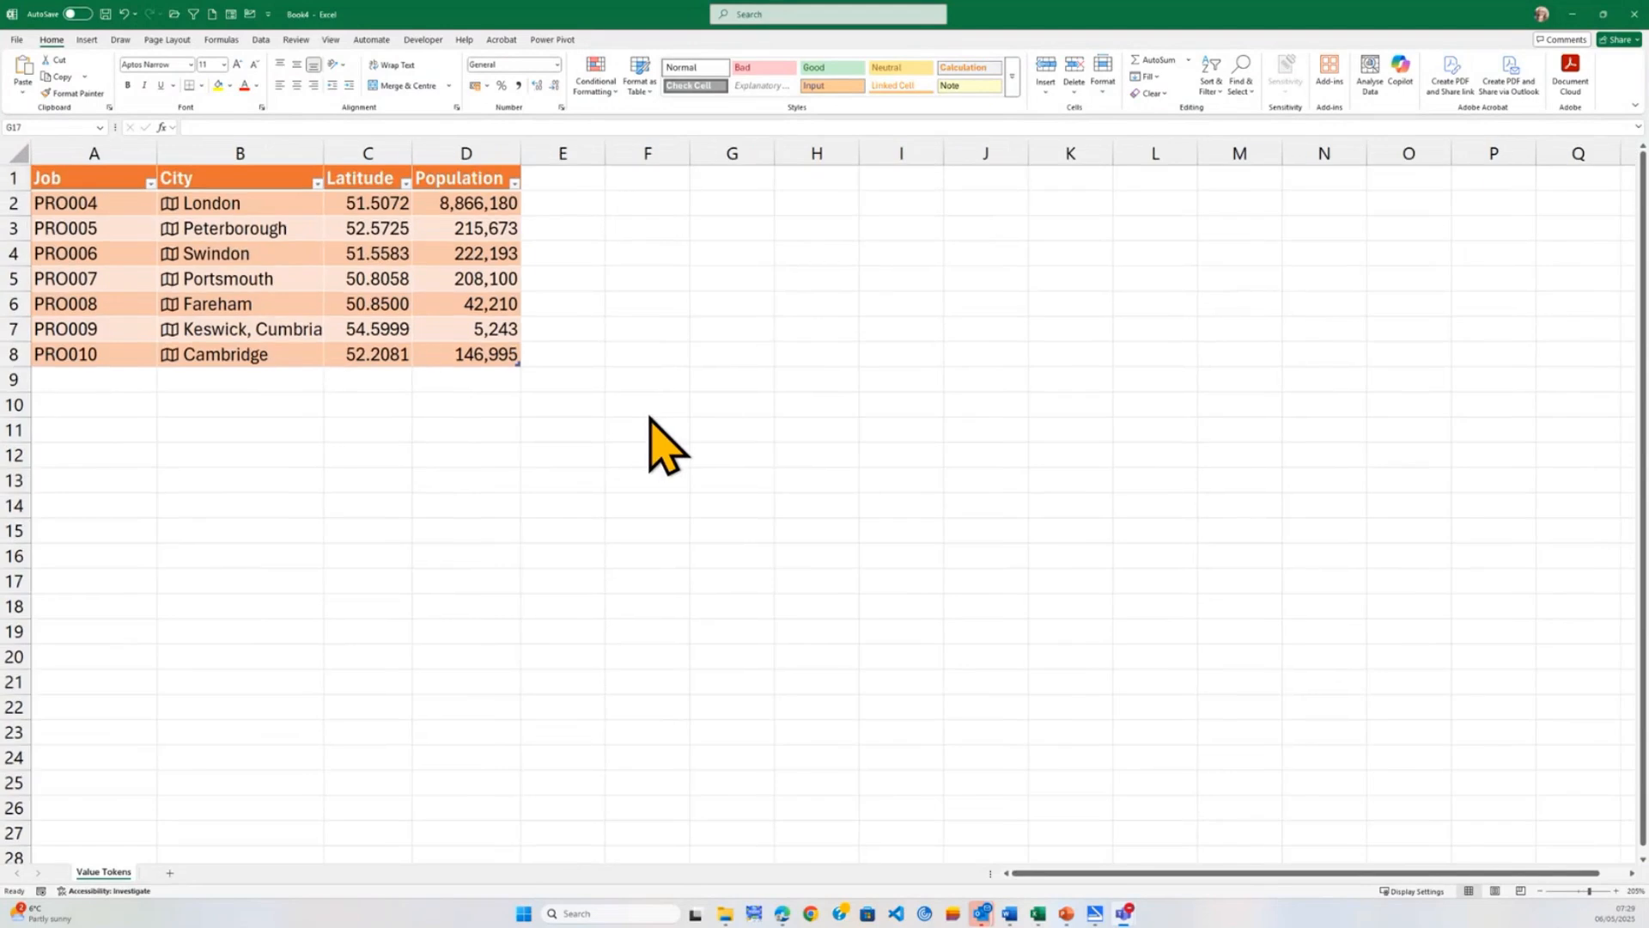
Open the data card for Cambridge in the City column and look through its fields down to the description.
scroll(653, 419, "up", 2, "ctrl")
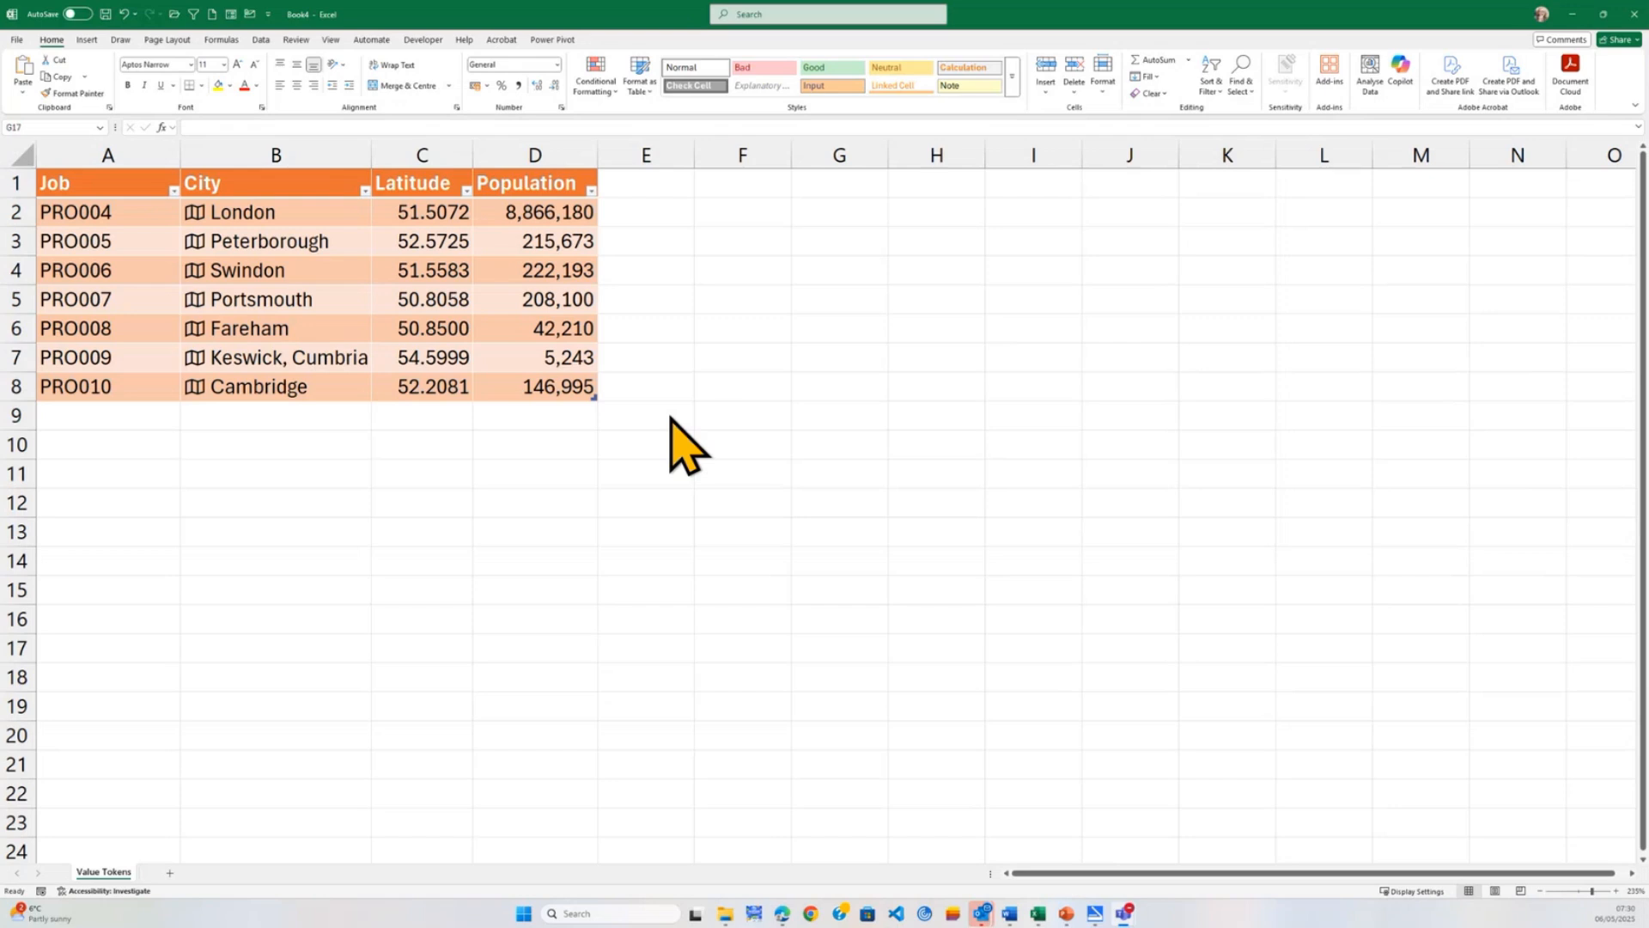
scroll(707, 416, "up", 4)
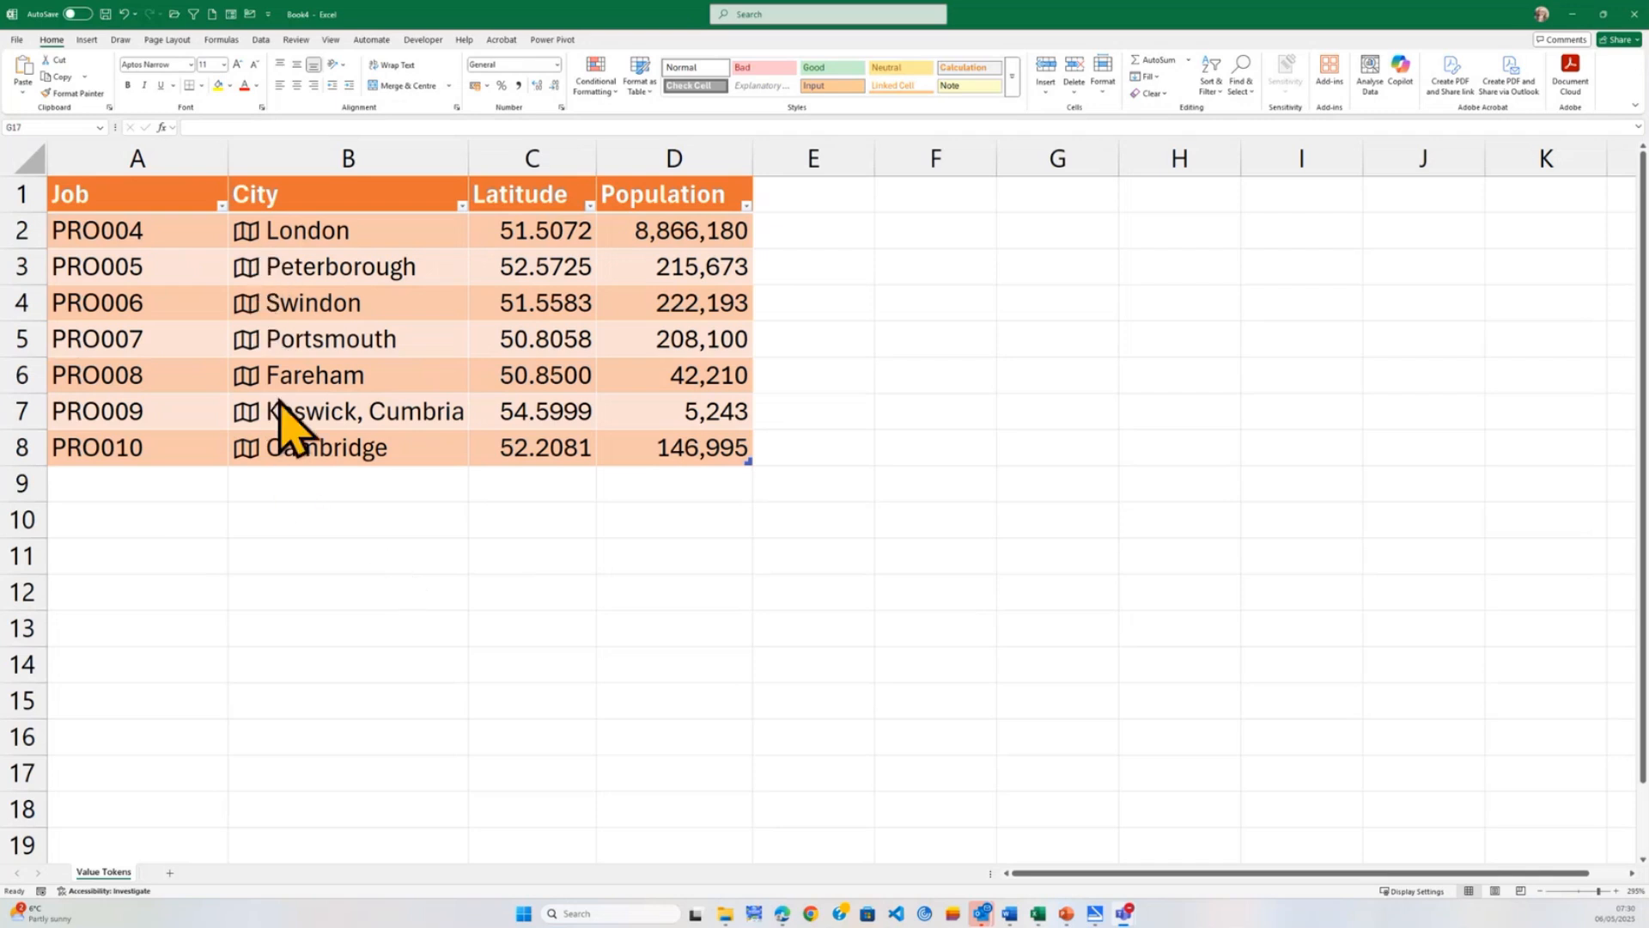
left_click(292, 534)
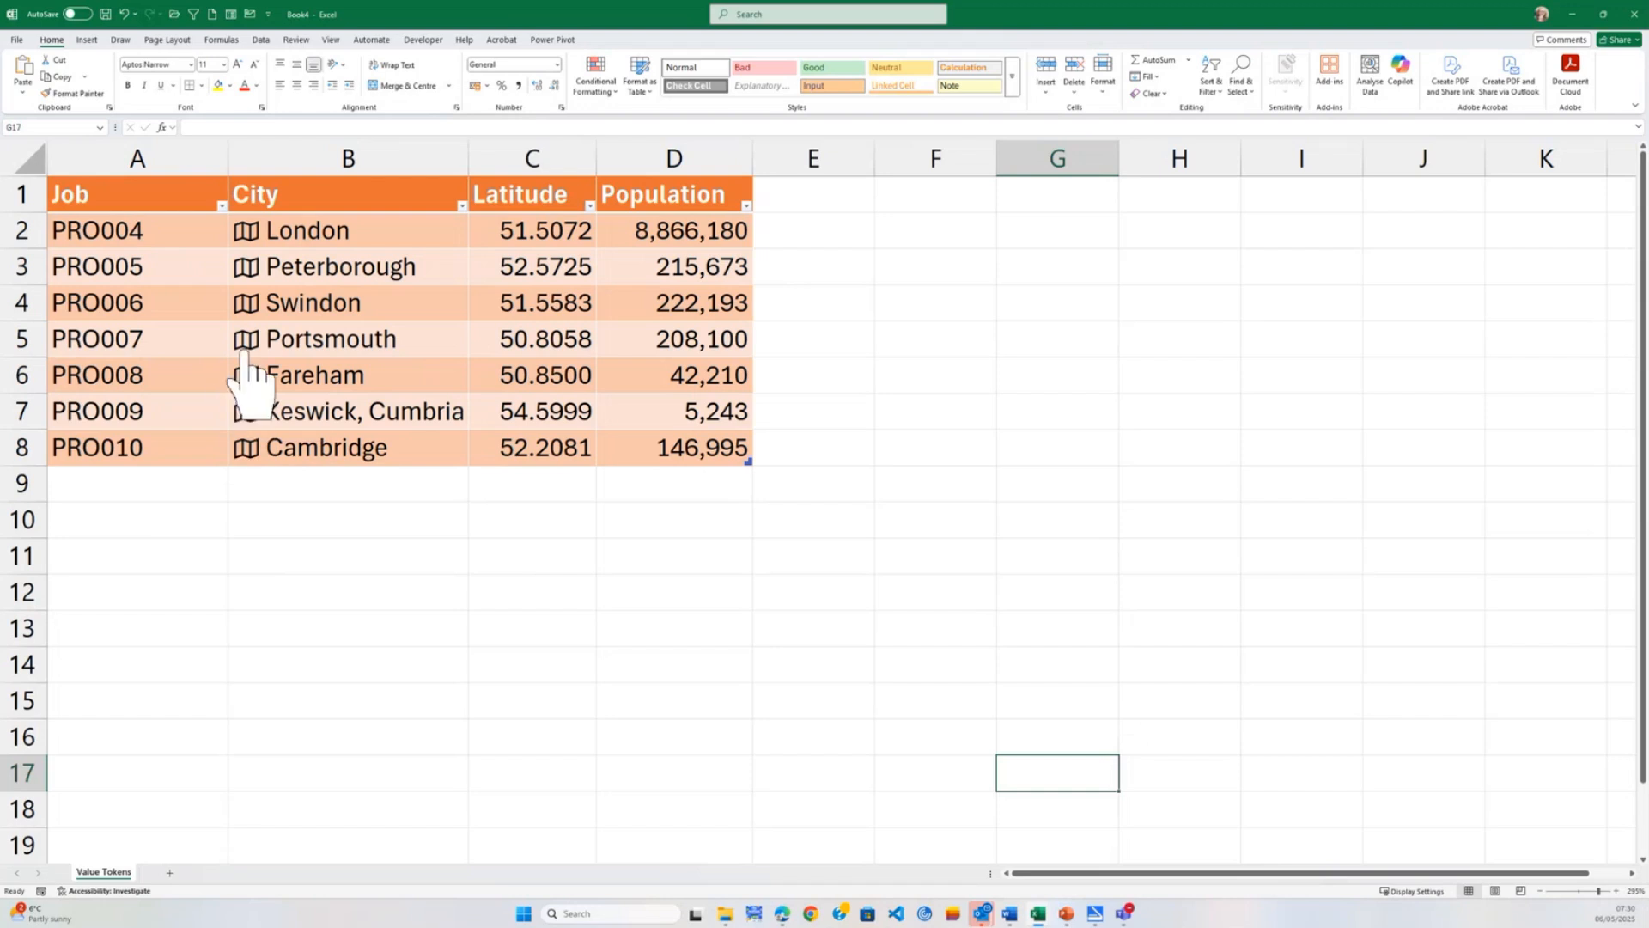
left_click(247, 455)
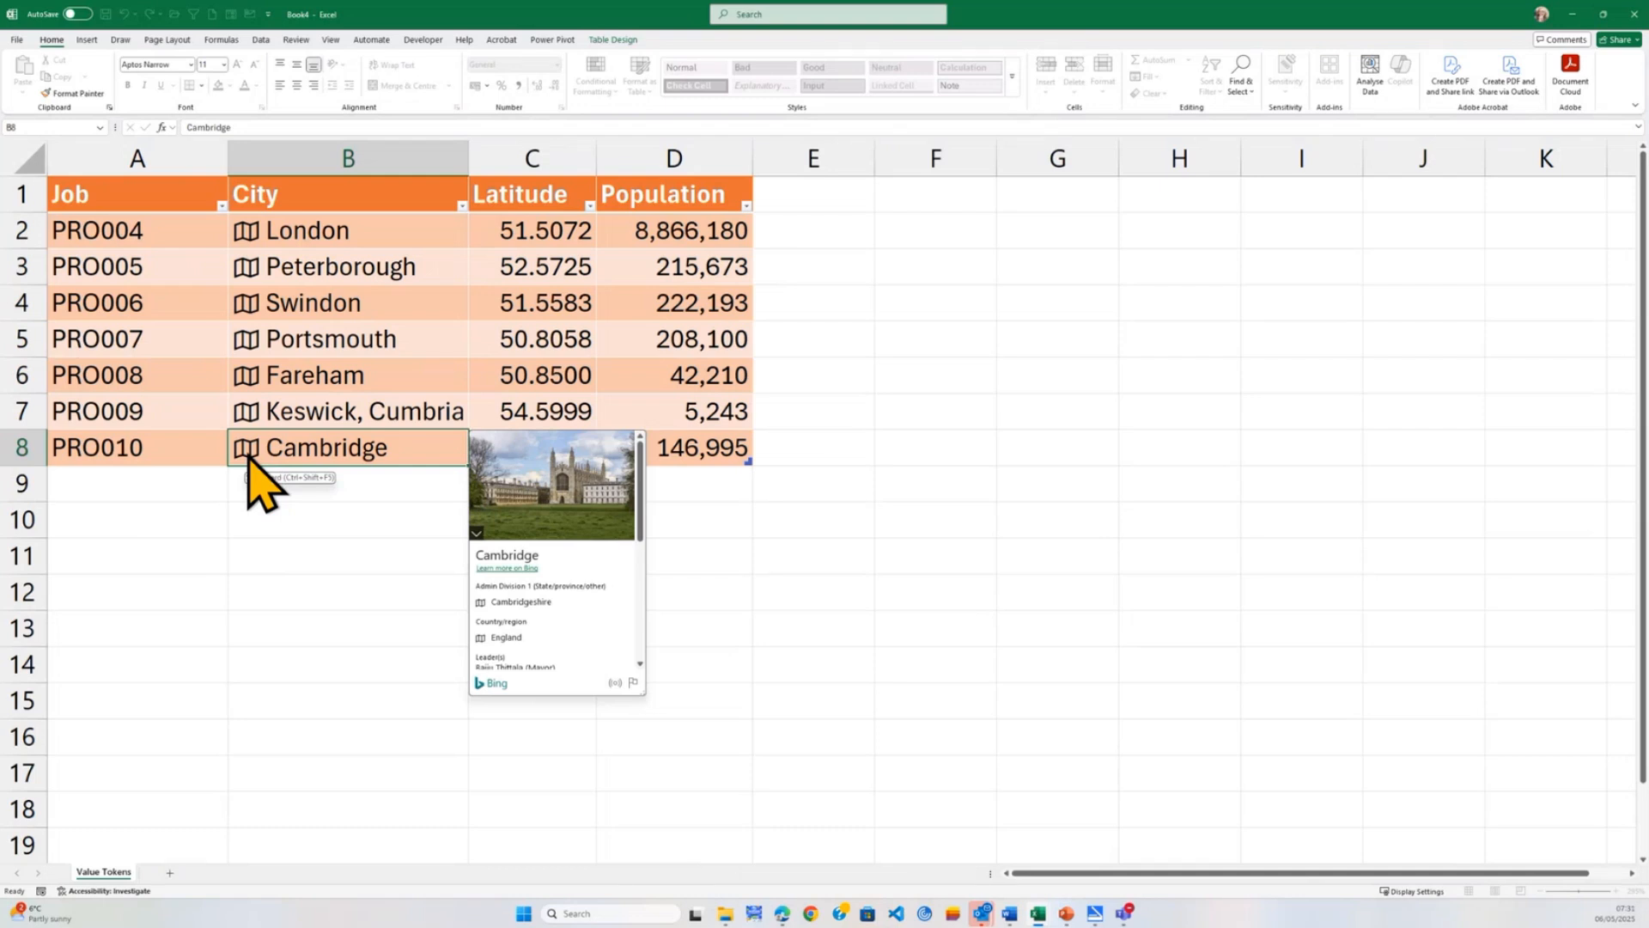
scroll(559, 628, "down", 3)
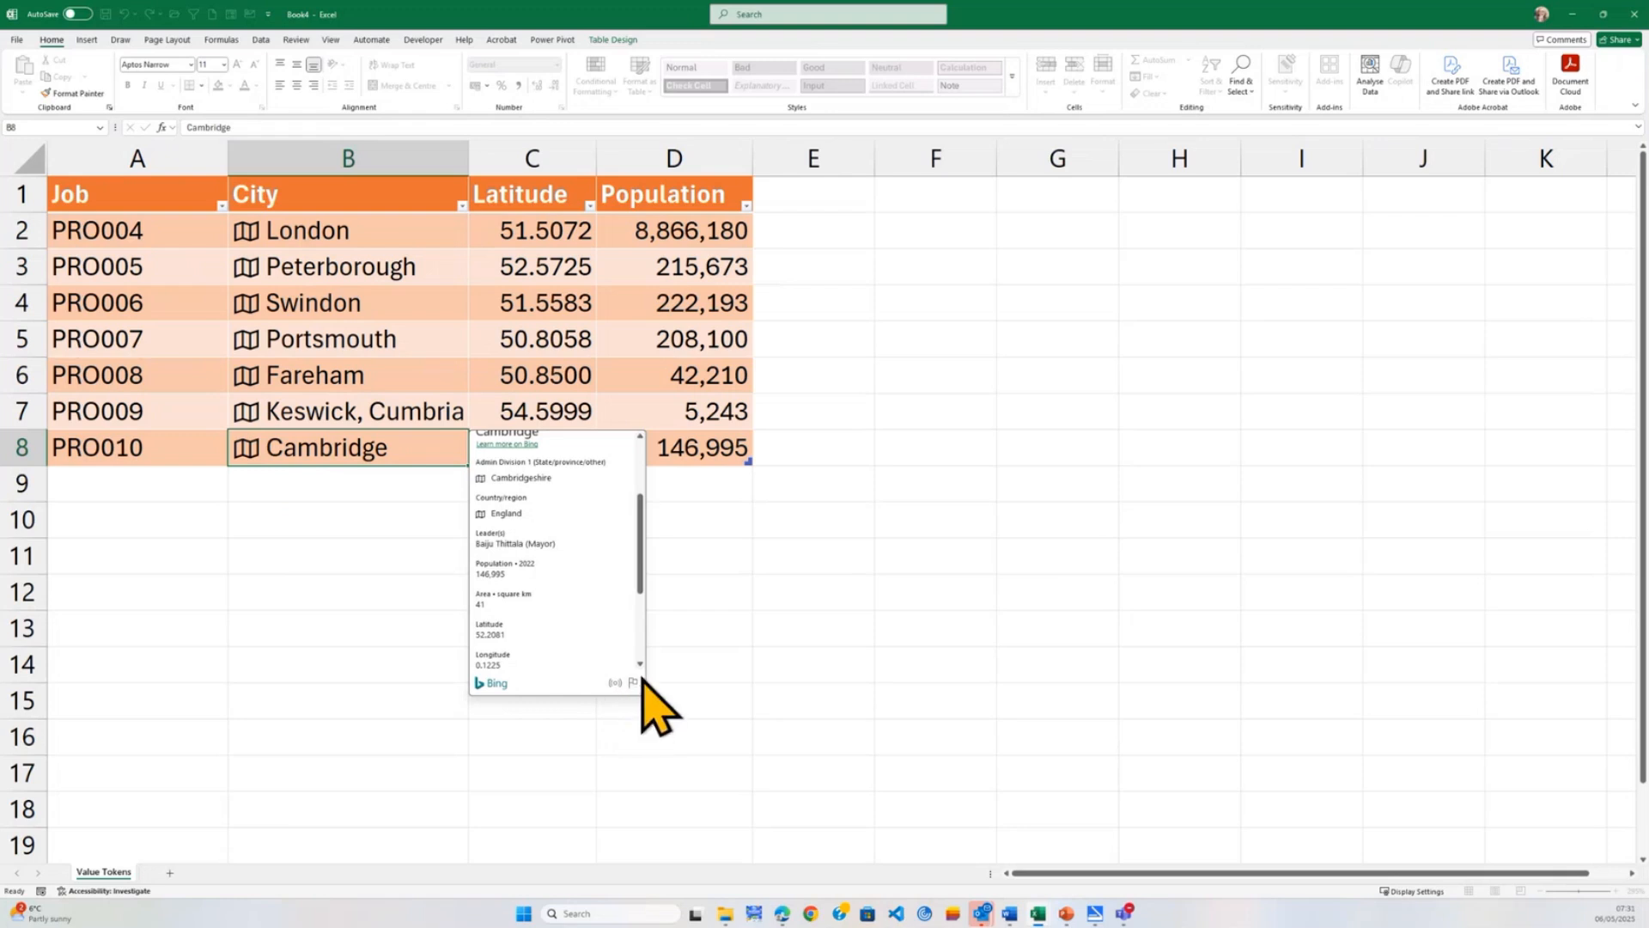
scroll(642, 666, "down", 3)
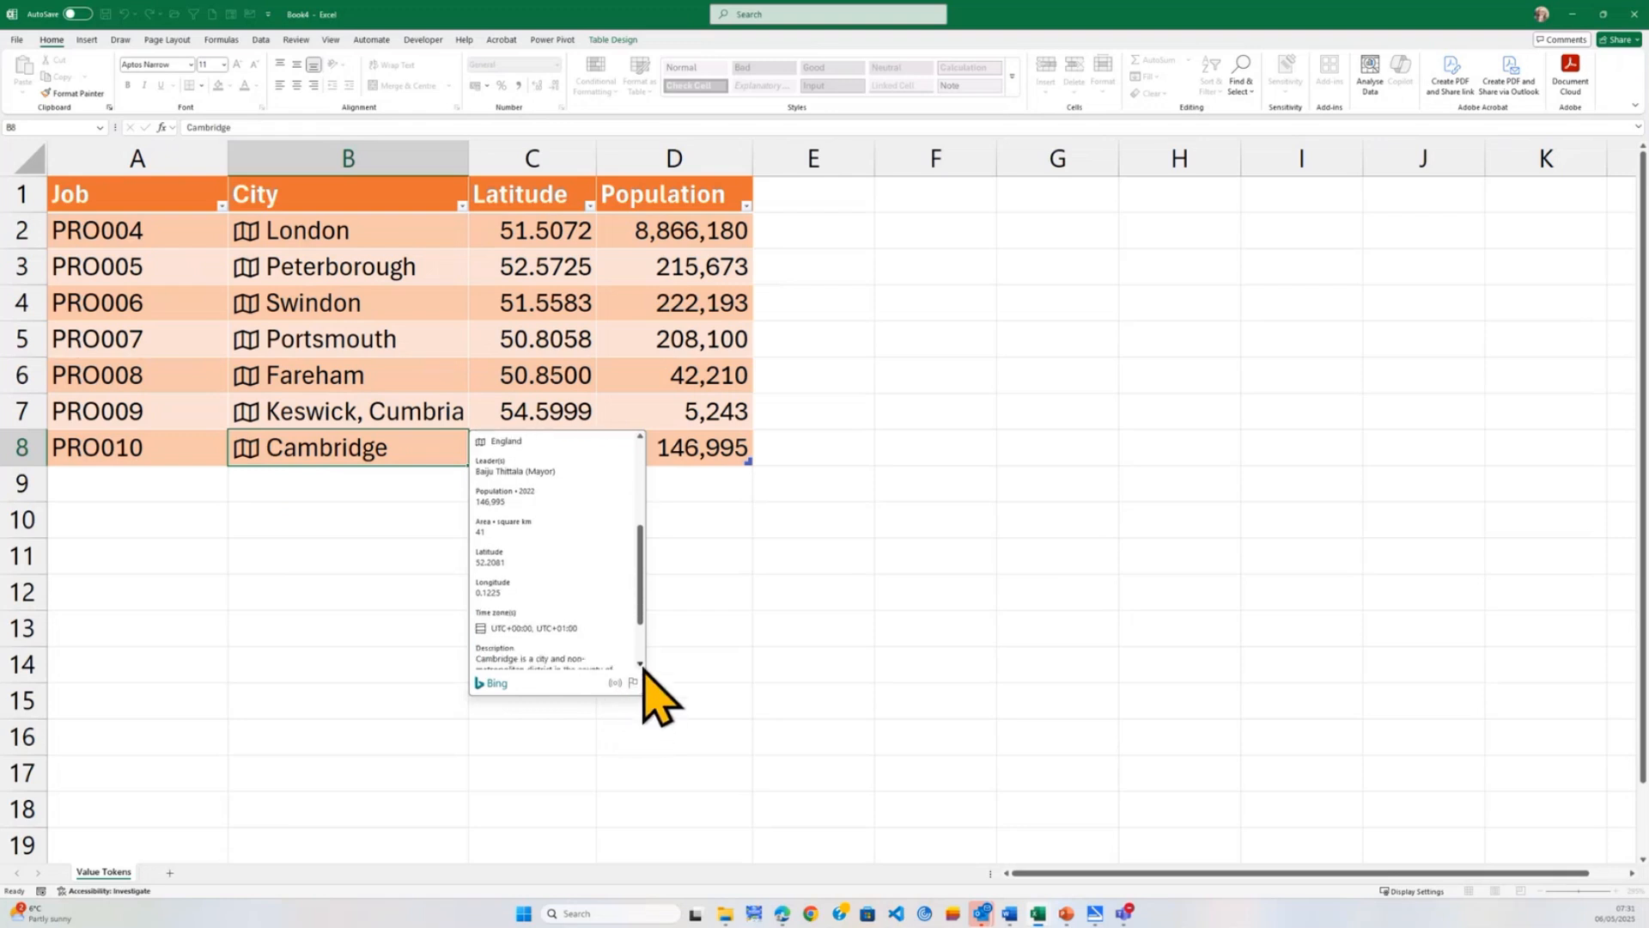
scroll(642, 667, "down", 2)
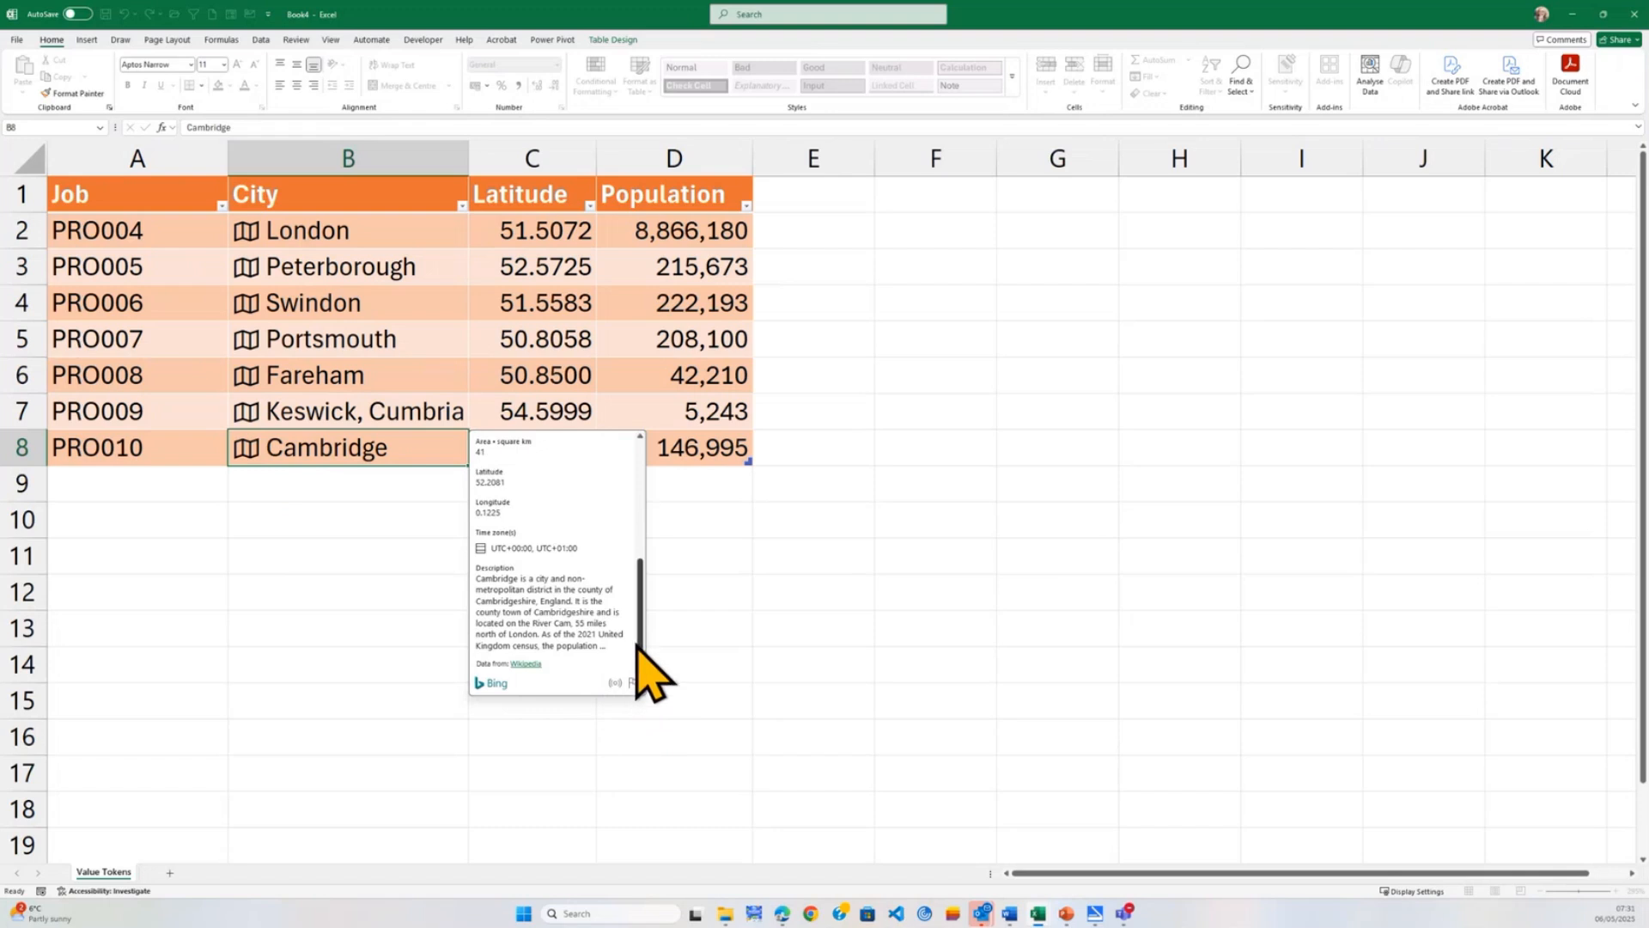
scroll(640, 657, "up", 5)
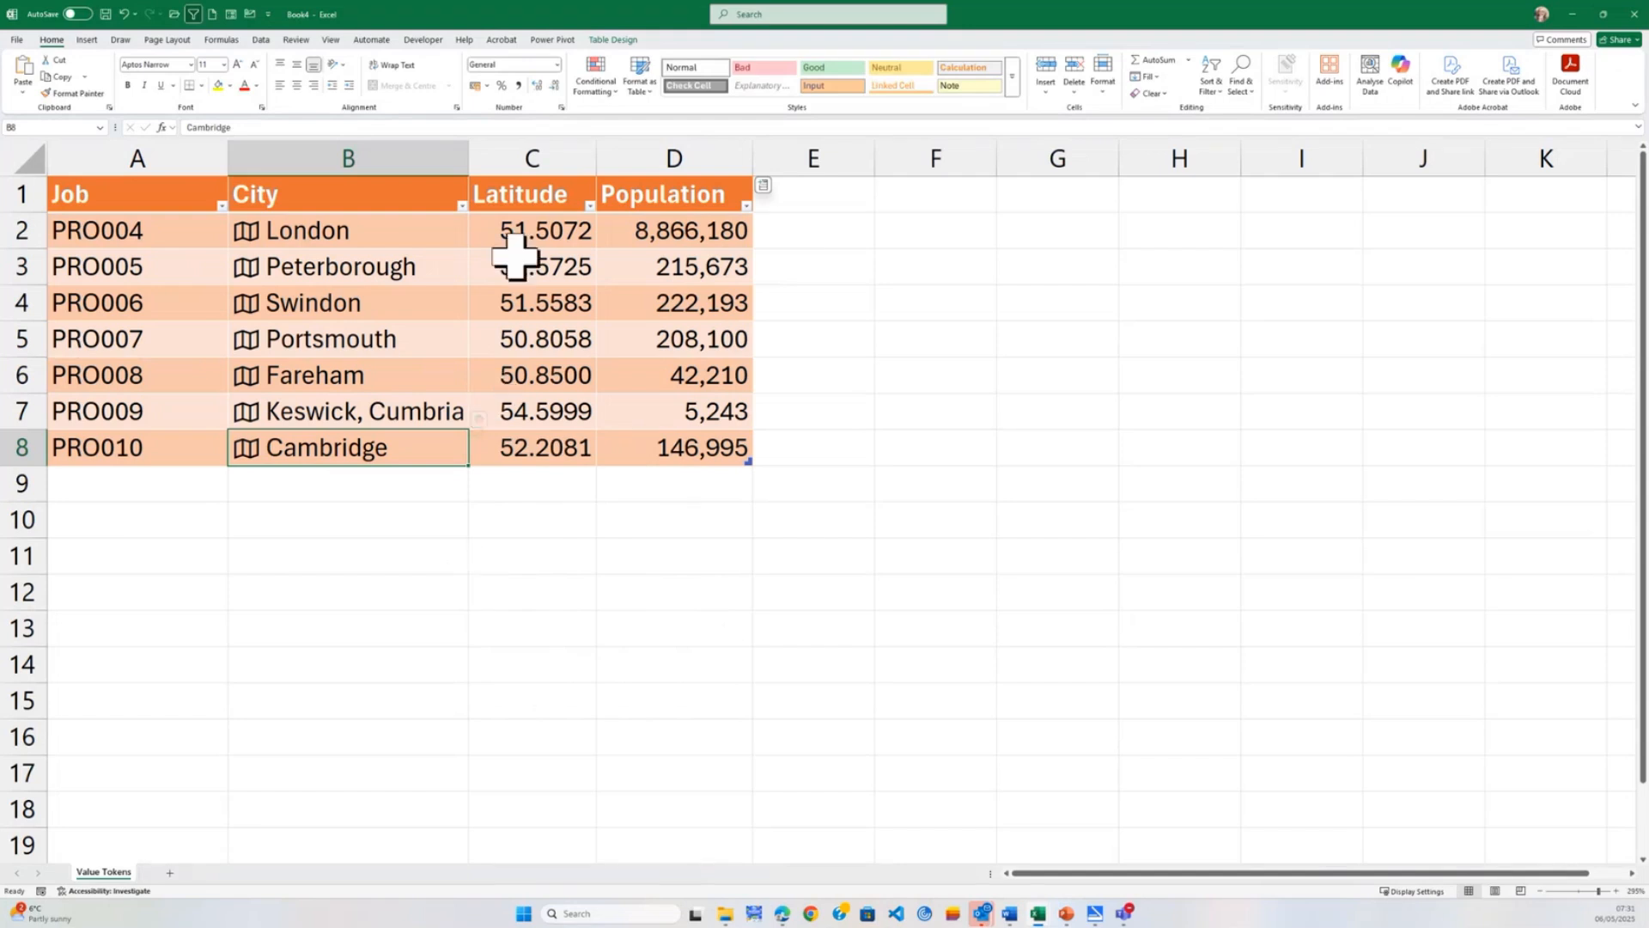
Inspect the formulas behind London's latitude and population, and the City cell they refer to.
left_click(520, 232)
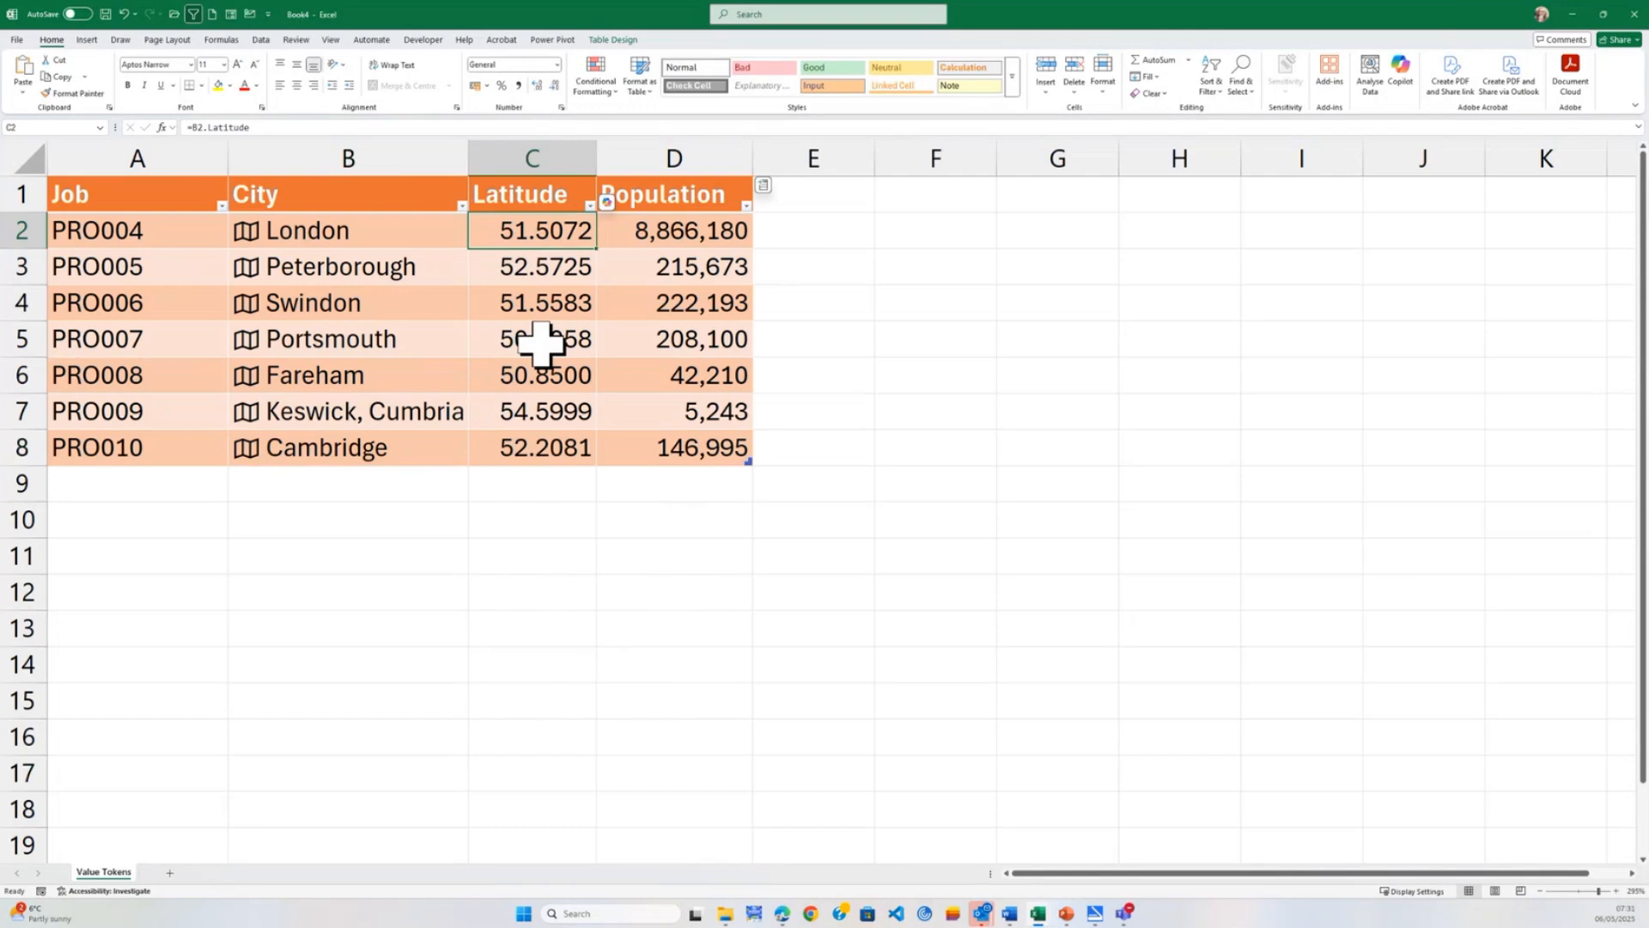
left_click(647, 232)
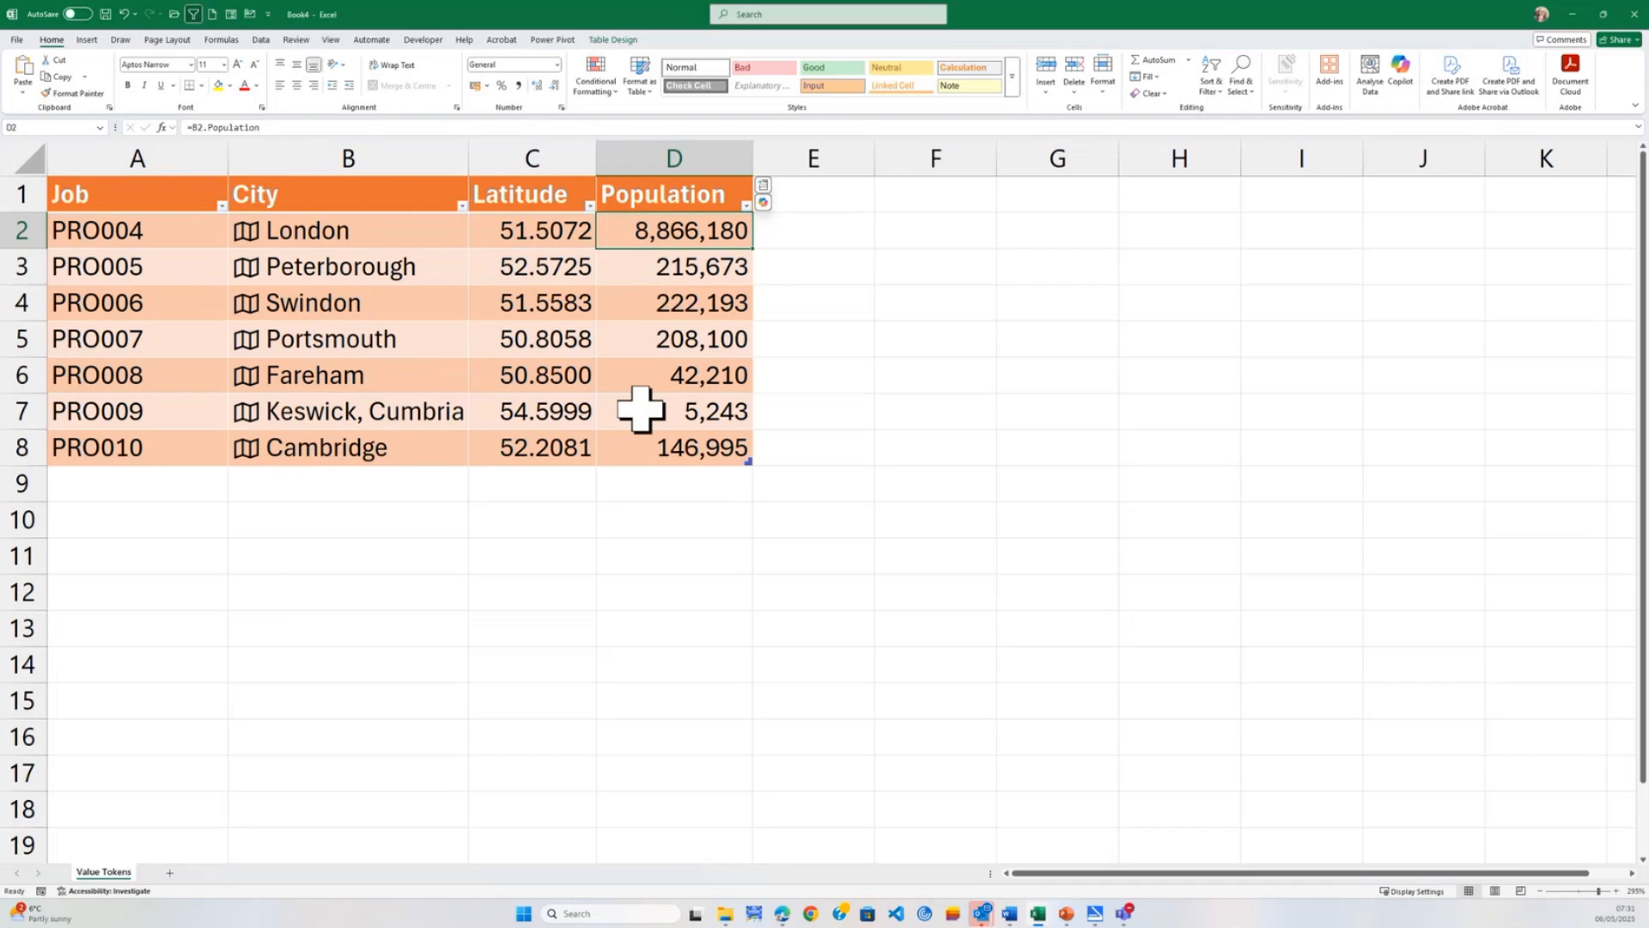
left_click(343, 241)
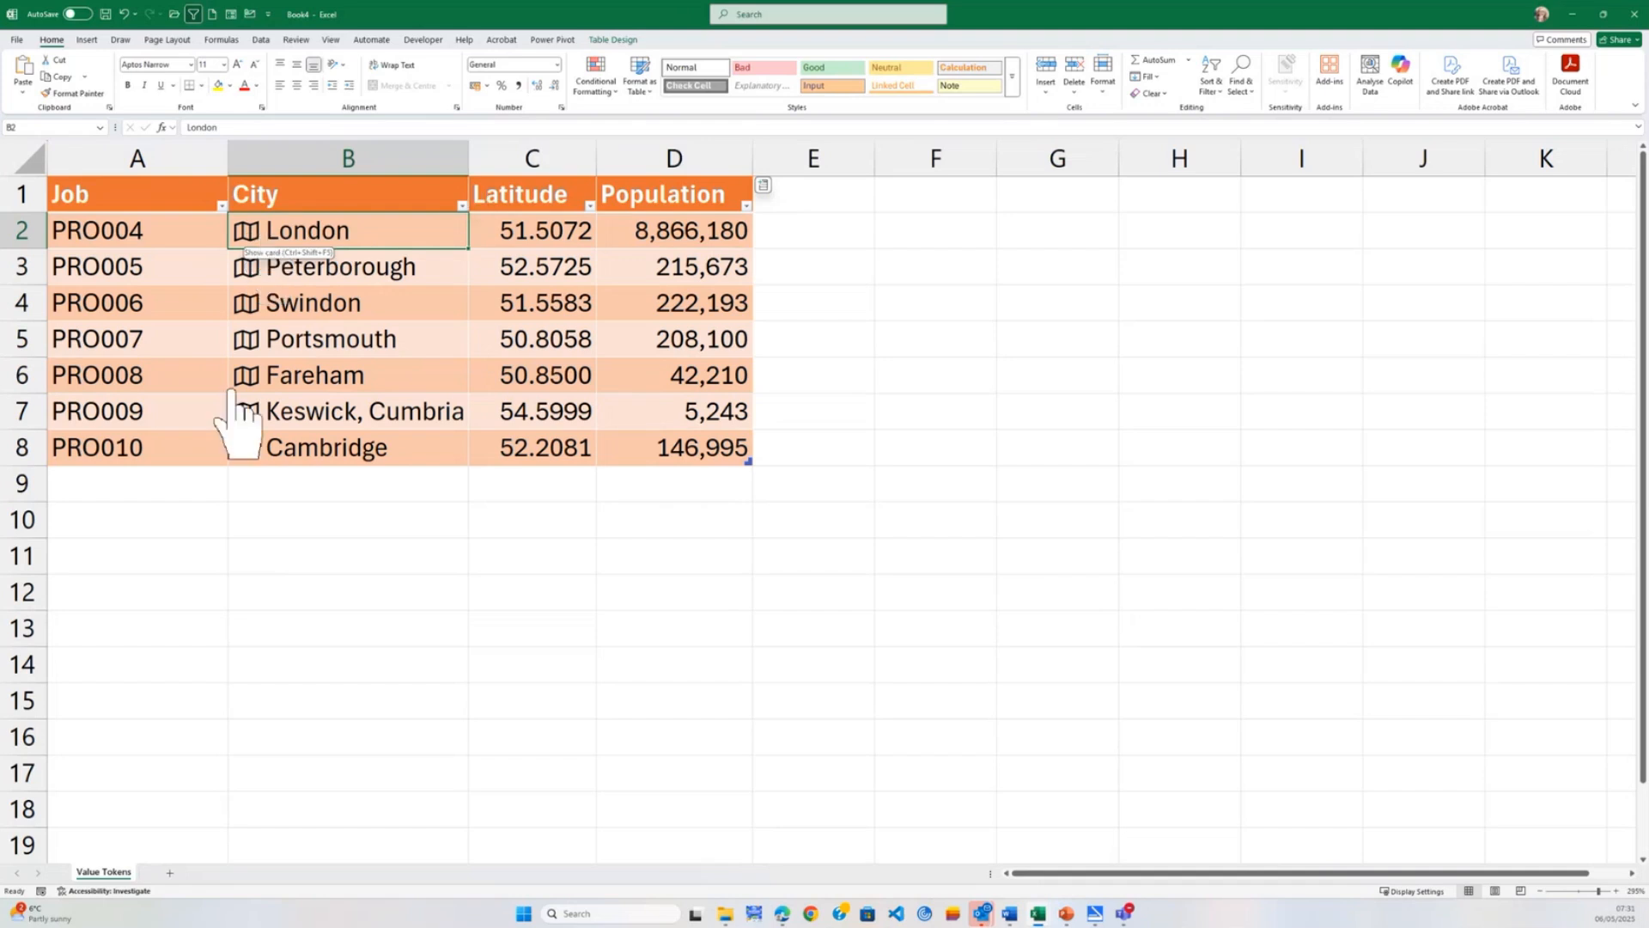
Extend the table by one row to job PRO011 and enter Dublin as its city.
left_click(214, 437)
left_click_drag(228, 470, 228, 498)
left_click(321, 475)
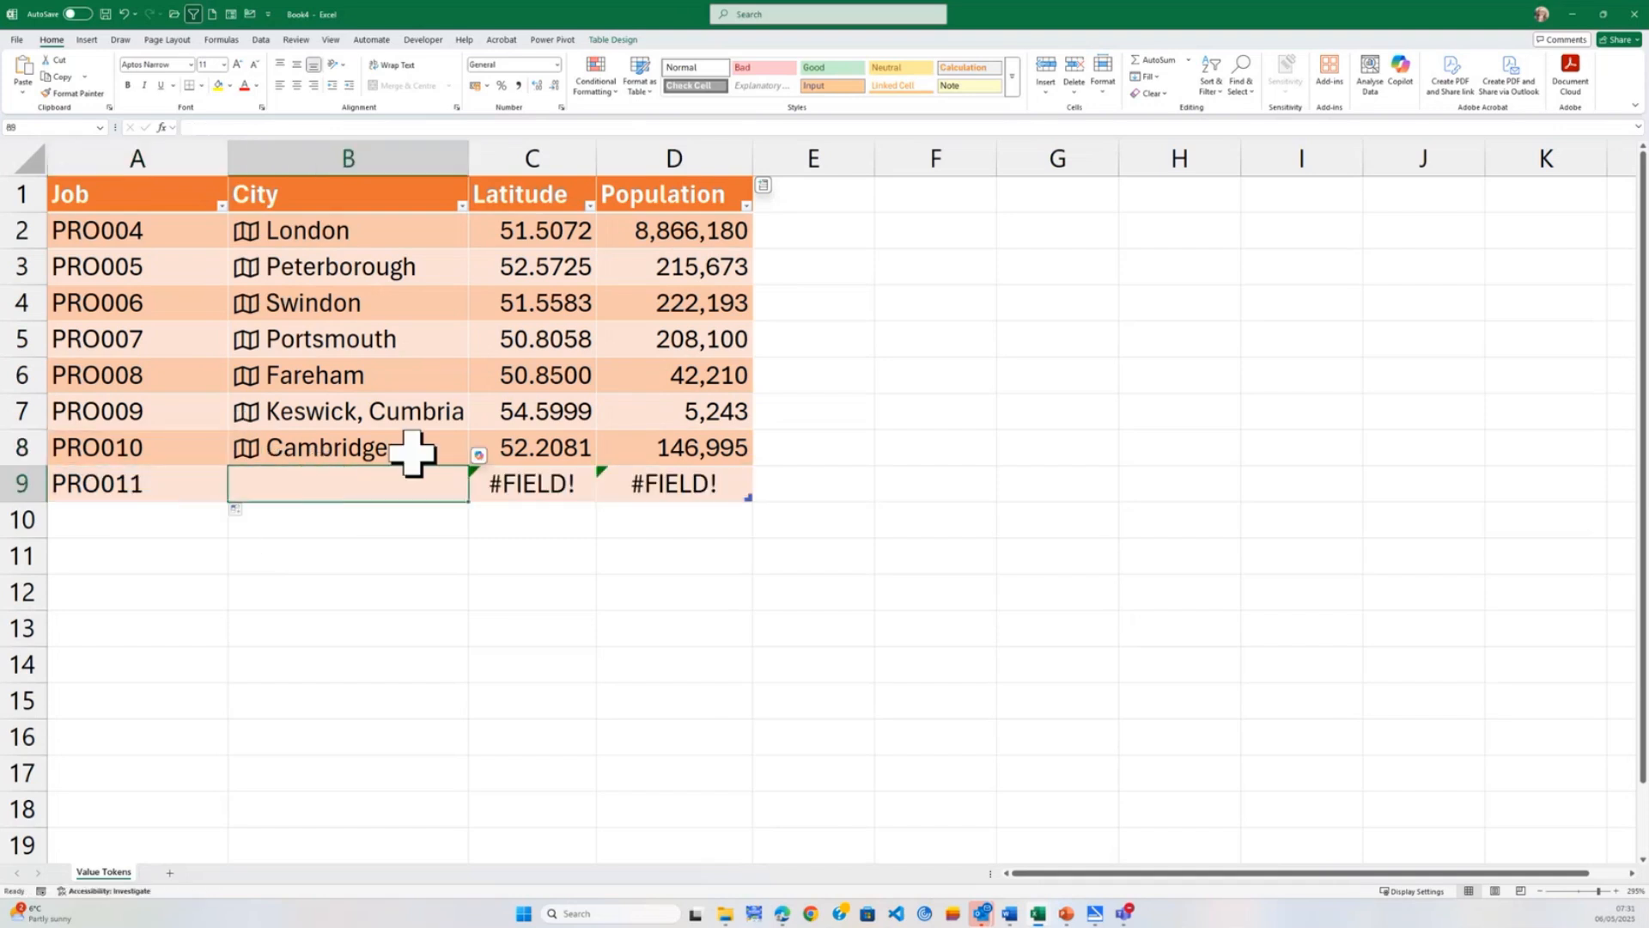
type("Dublin")
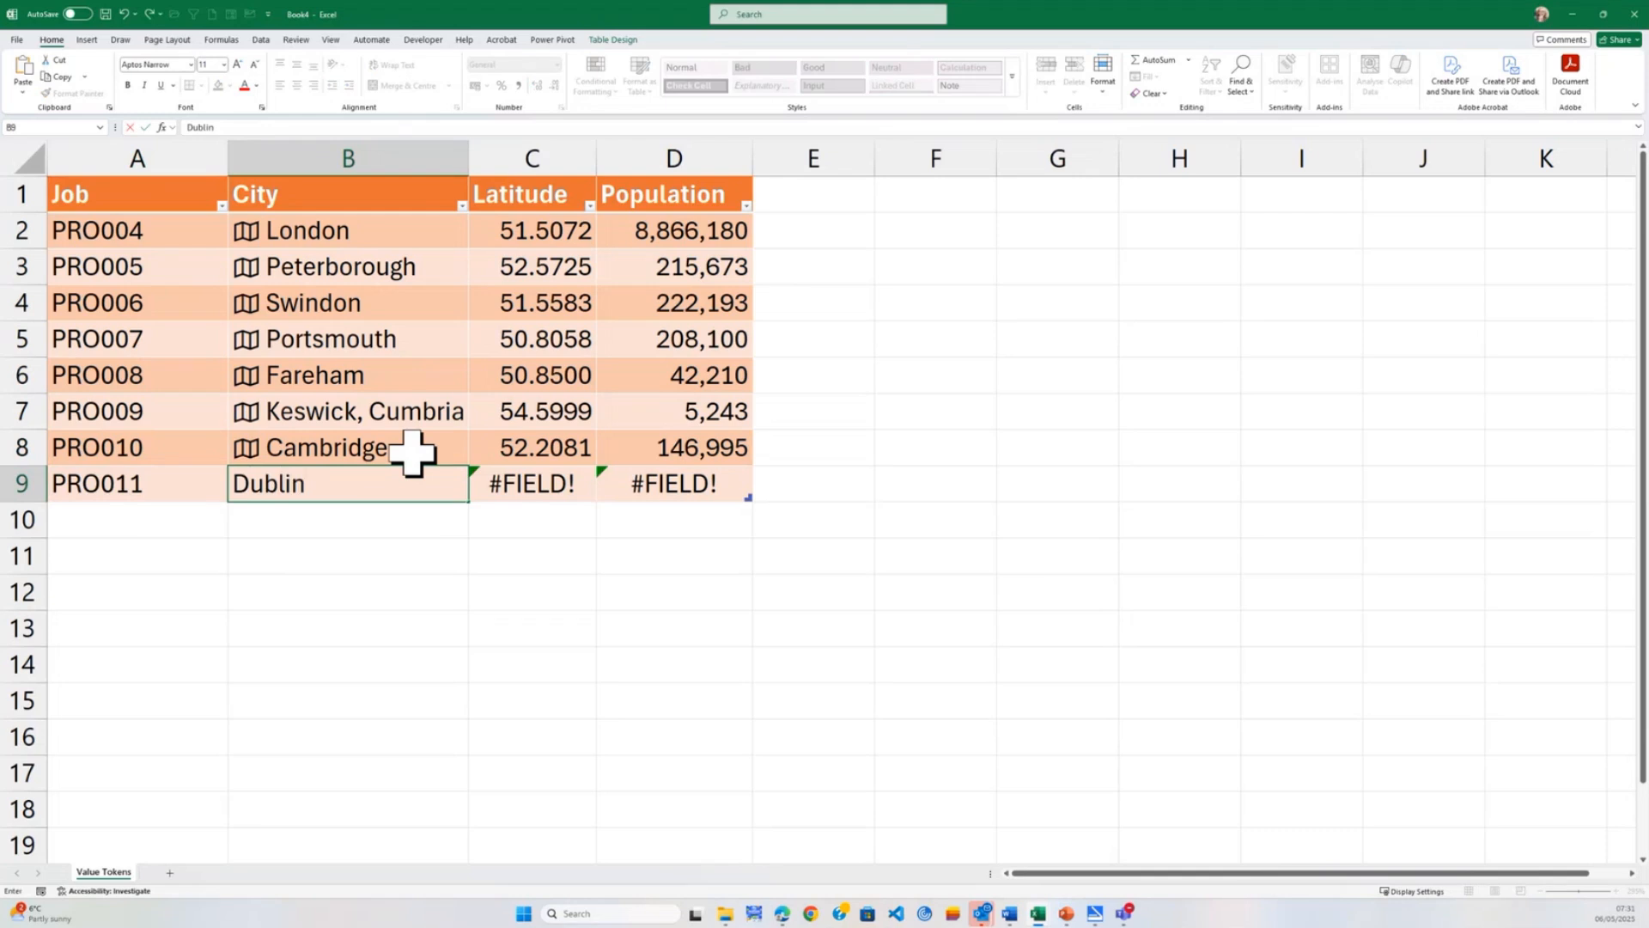
key("Tab")
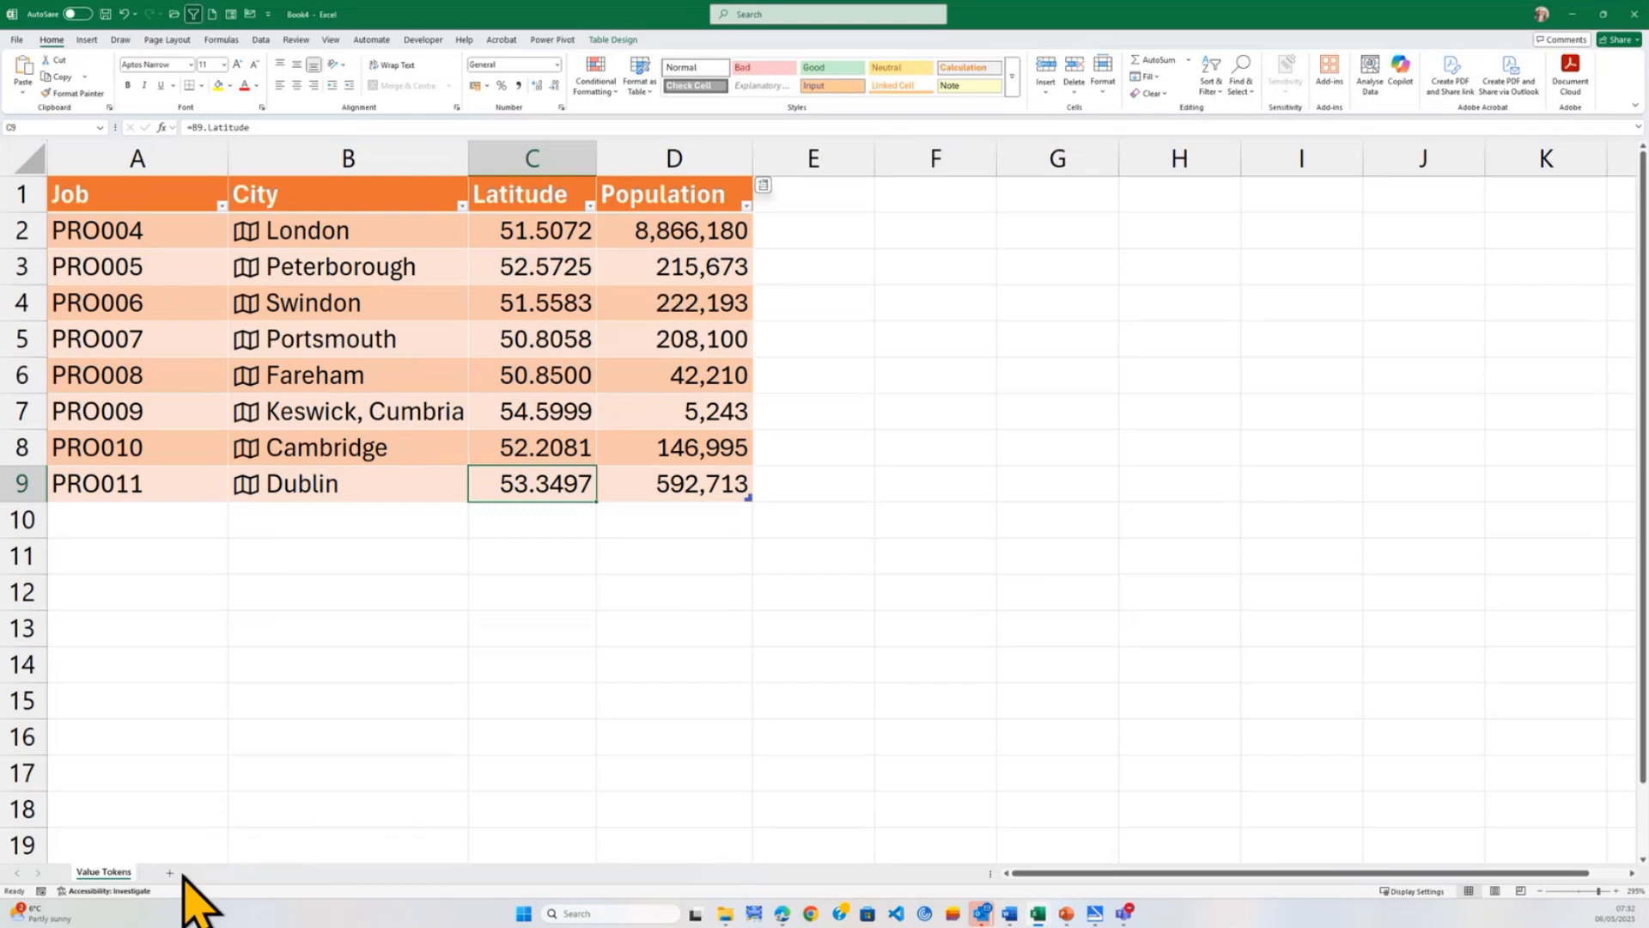
Add a new worksheet and enter the headers Project No in A1 and City in B1.
left_click(170, 872)
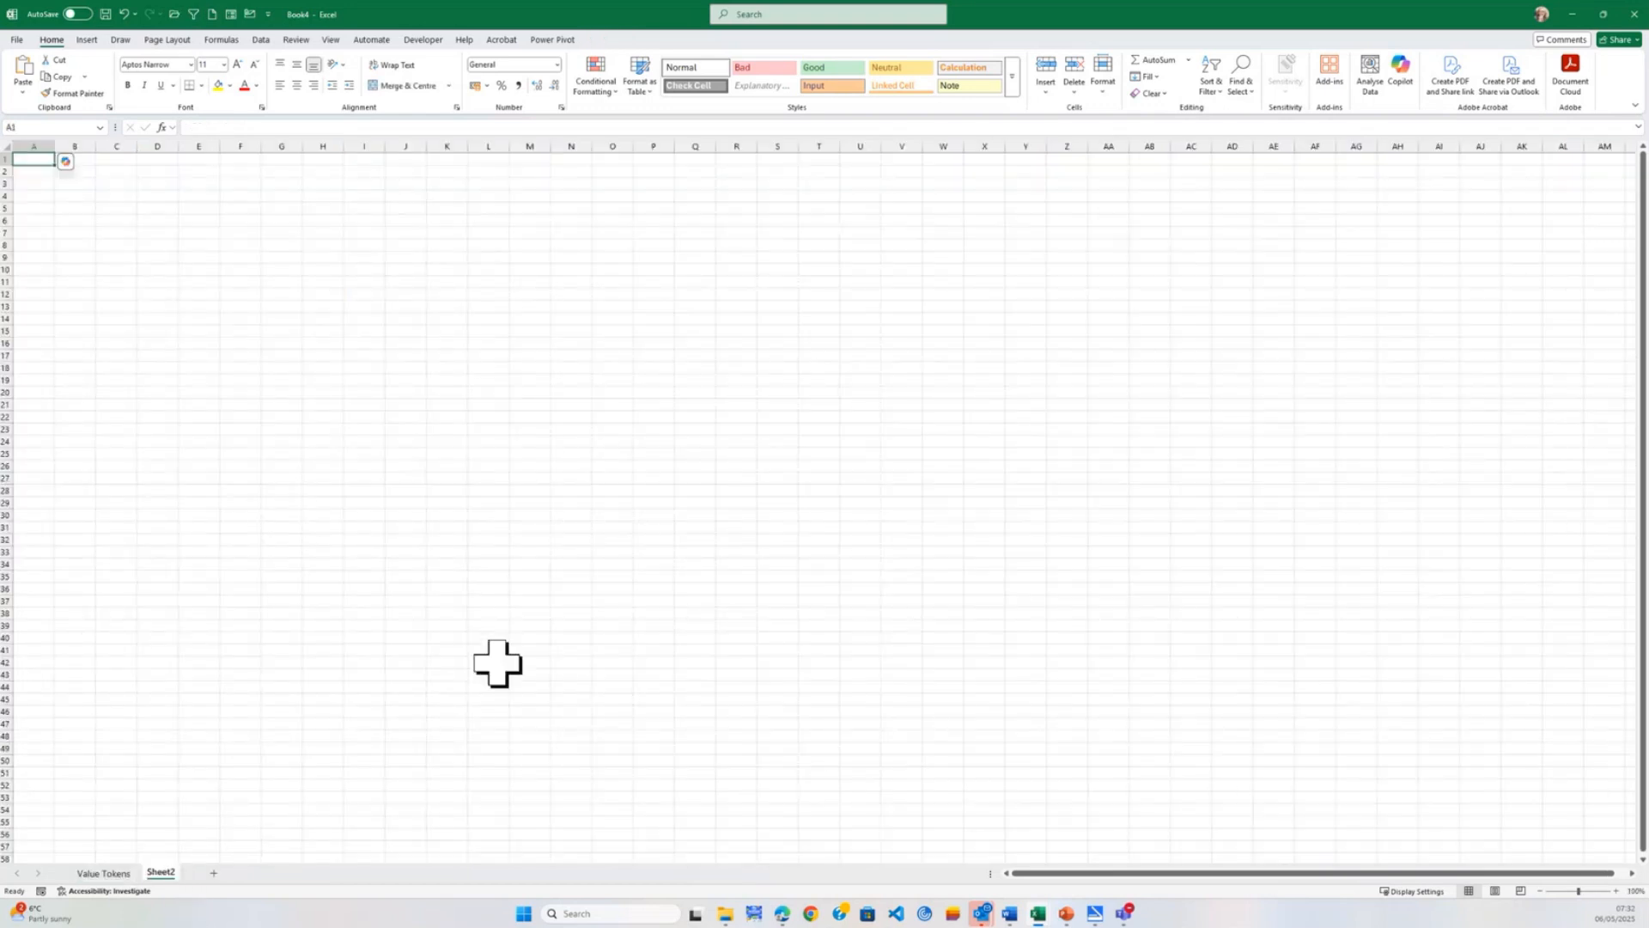
scroll(710, 637, "up", 5, "ctrl")
scroll(710, 637, "up", 15, "ctrl")
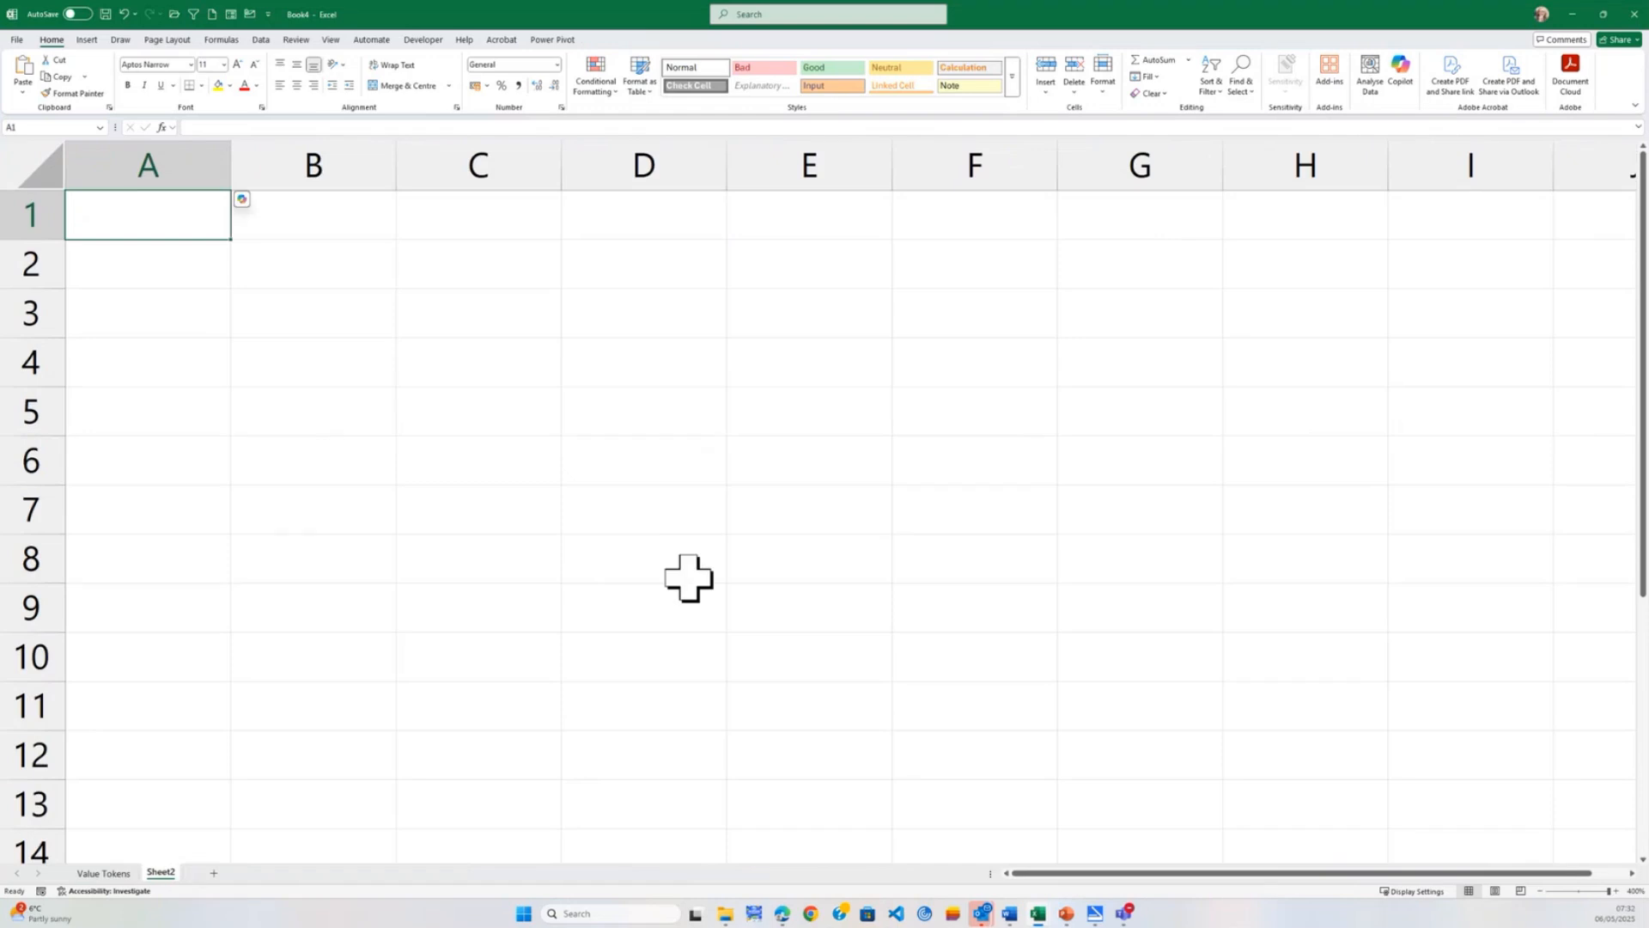
type("Project")
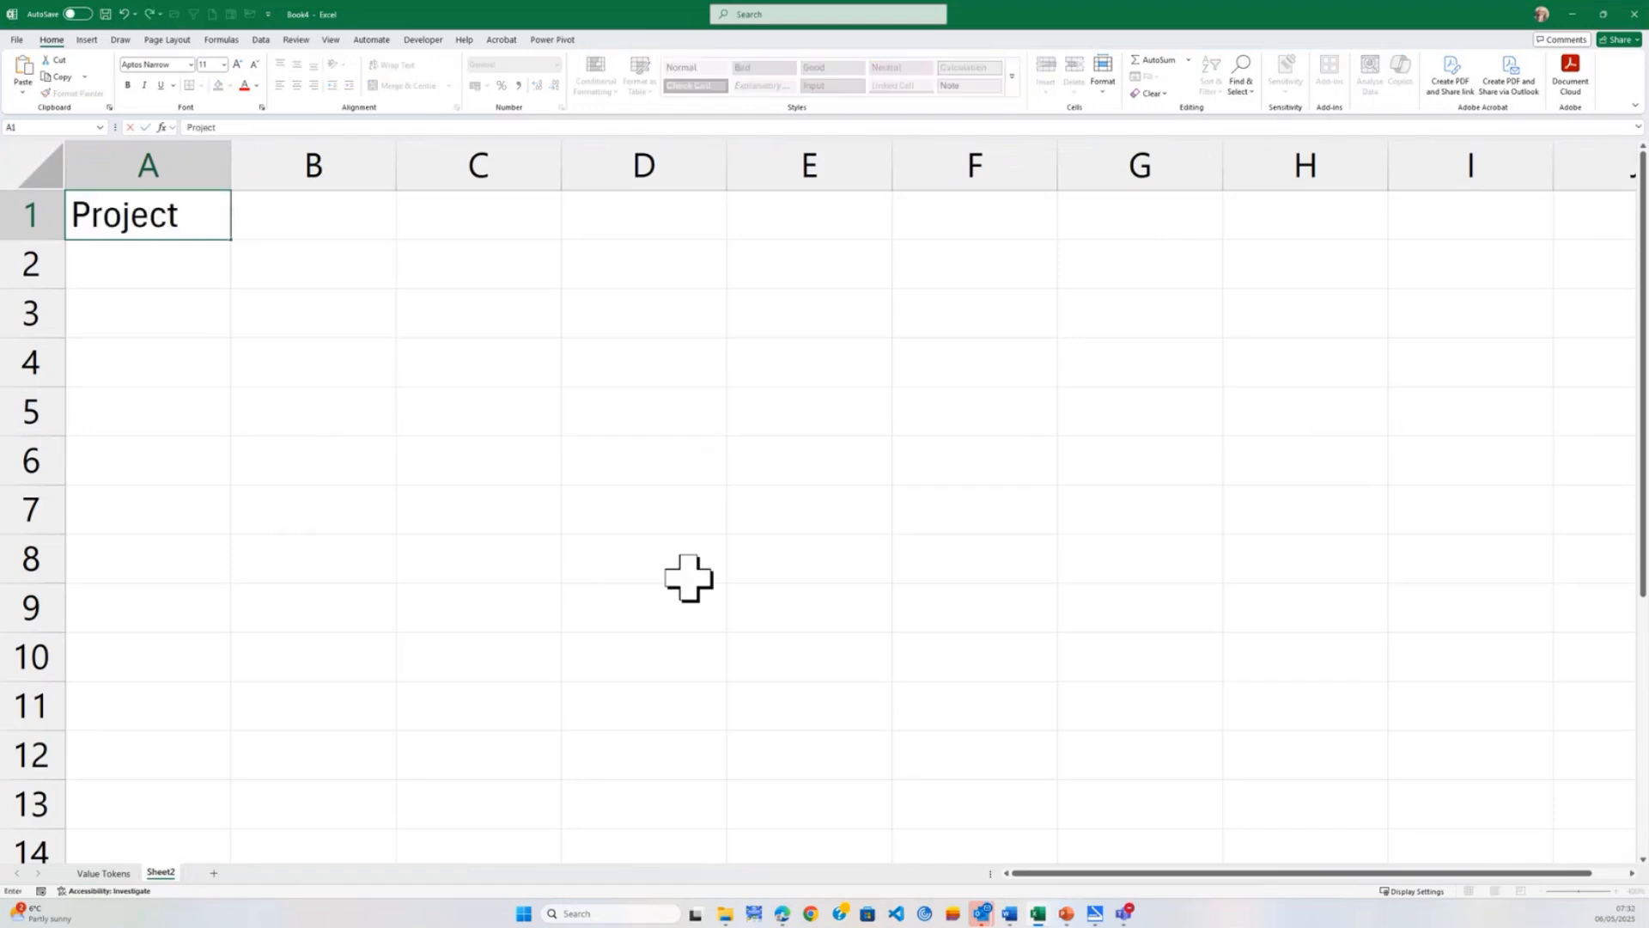
type(" No")
key("Tab")
type("C")
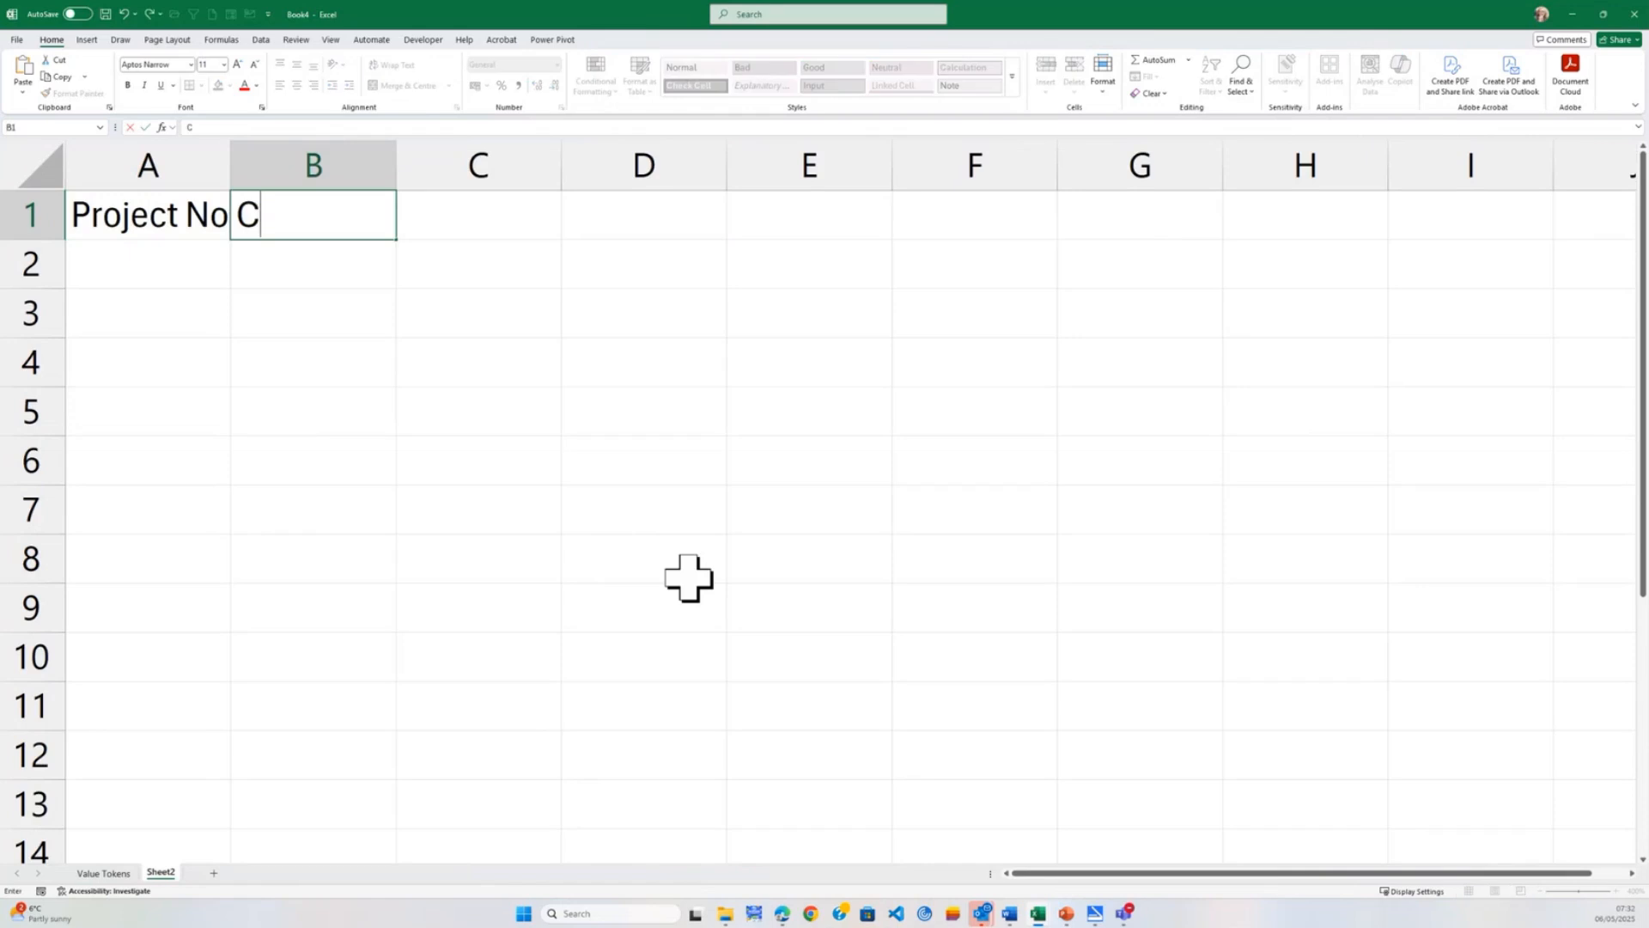
type("ity")
key("Tab")
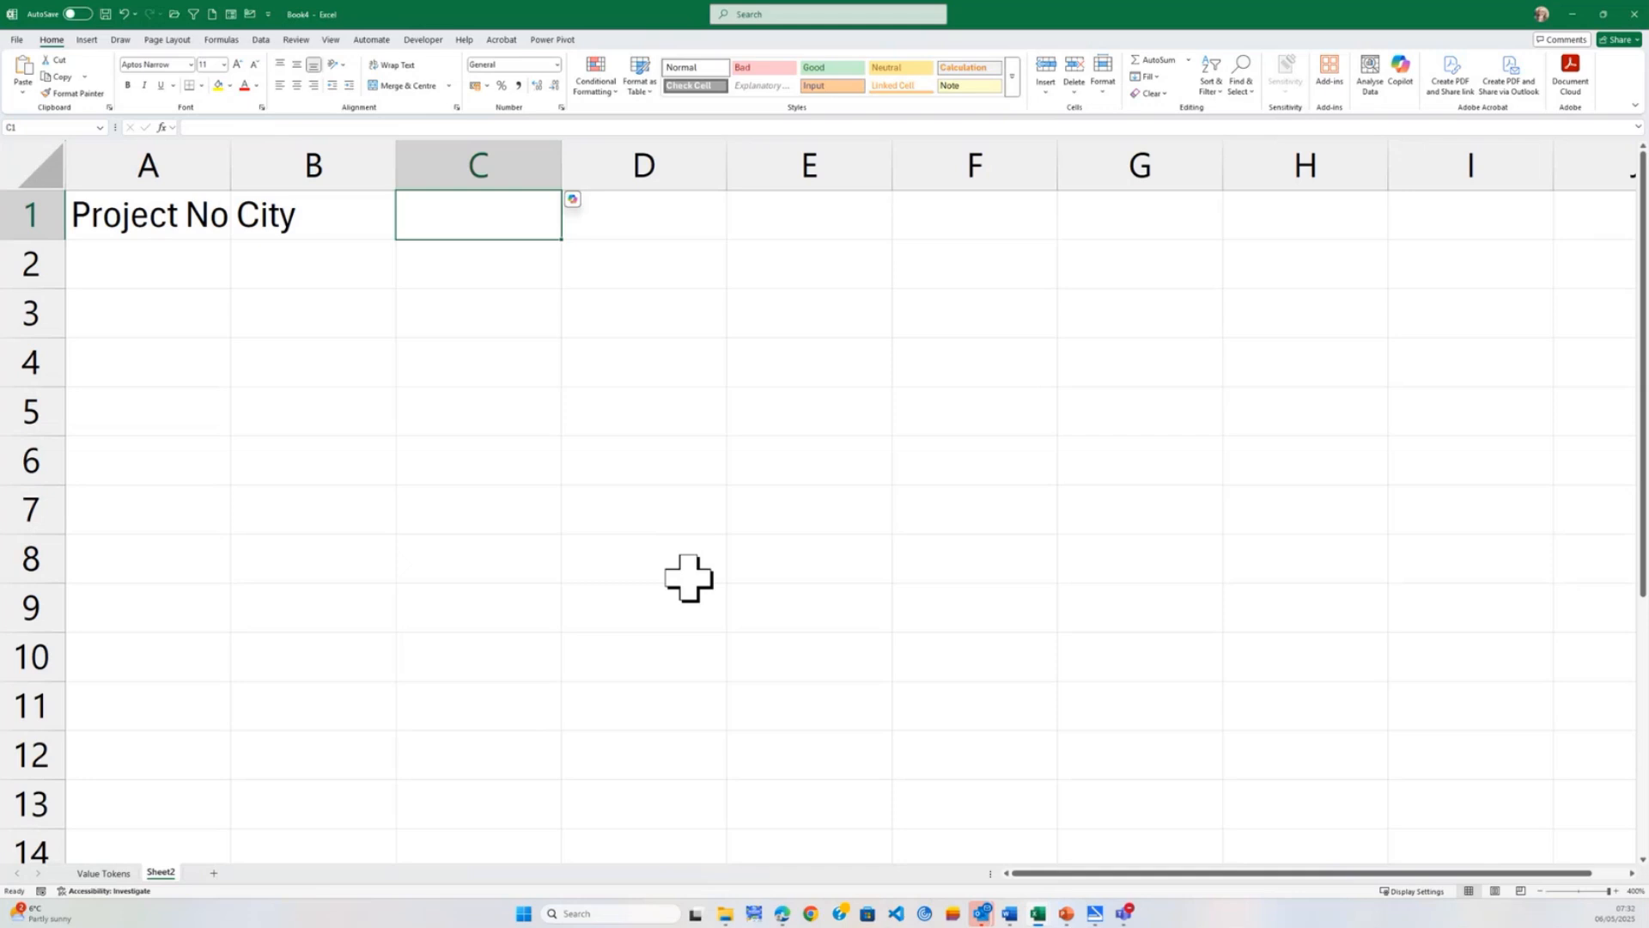
Enter PROJ001 in A2 and fill the project number series down to PROJ007 in A8.
left_click(210, 272)
type("PR")
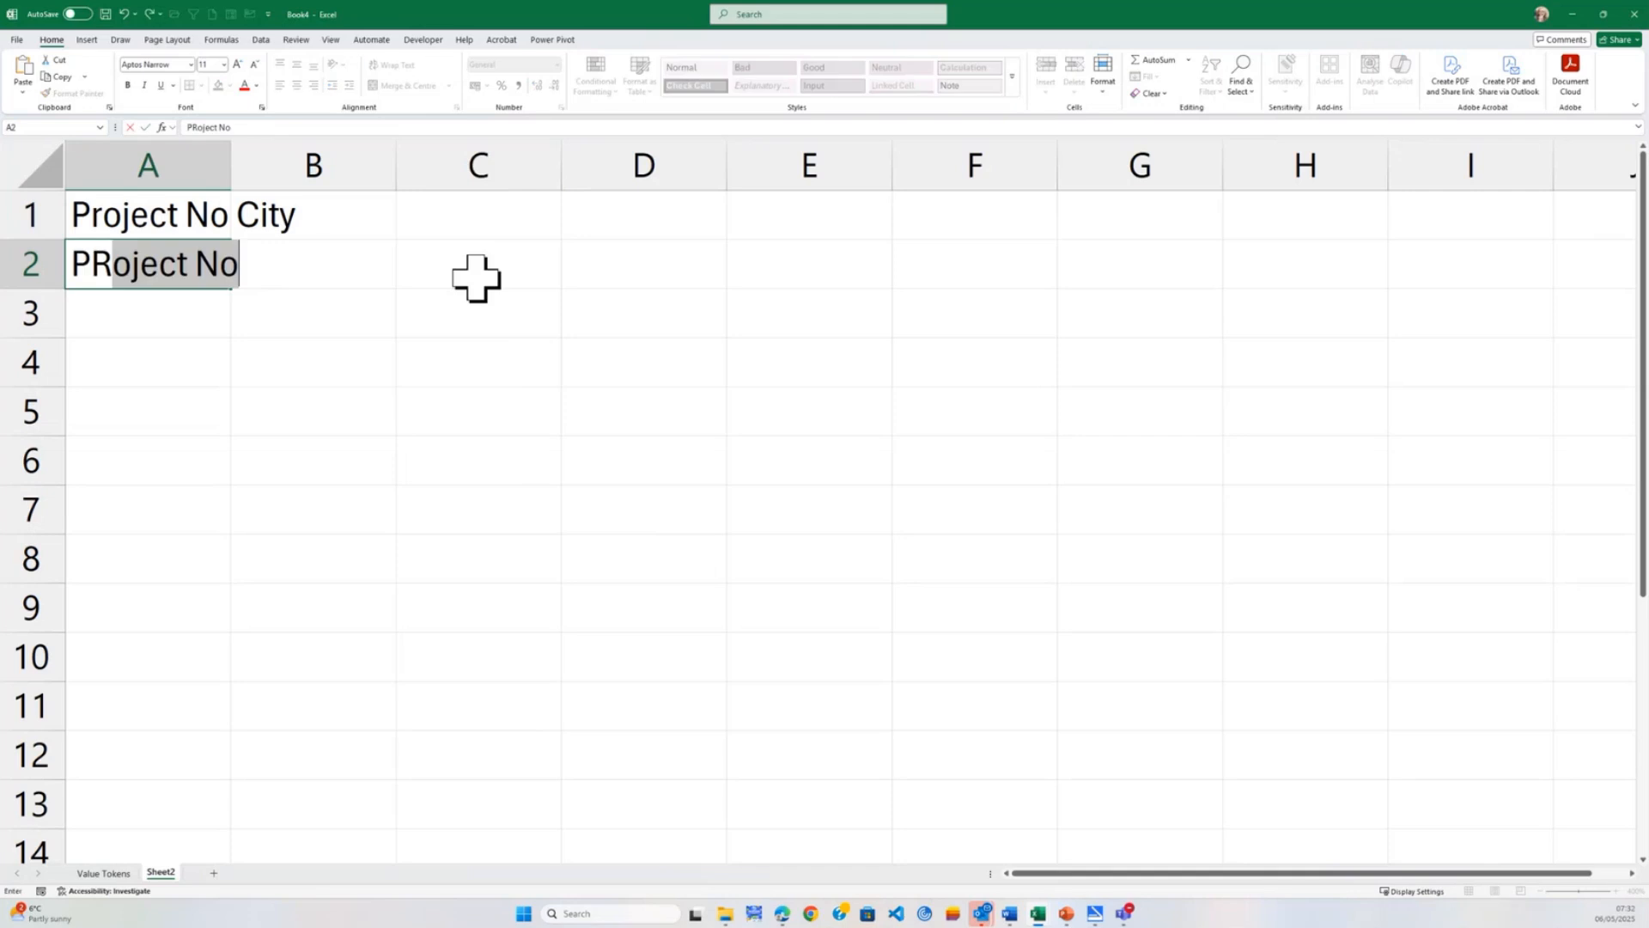
type("OJ--1")
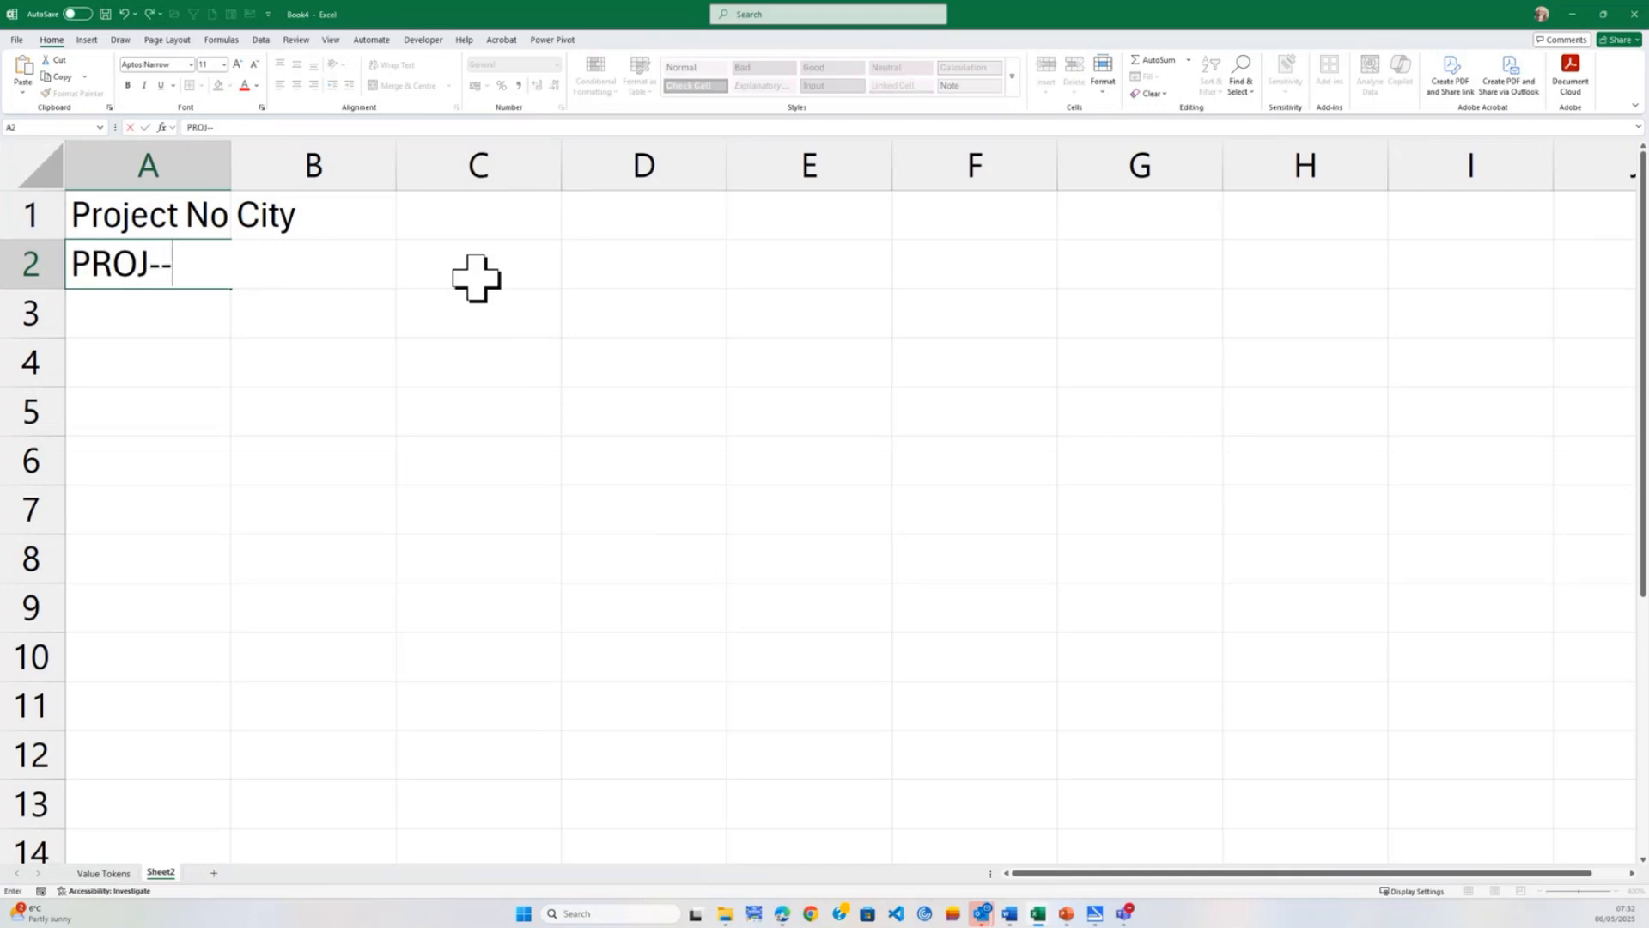
key("BackSpace")
key("BackSpace")
key("BackSpace")
type("001")
key("Tab")
left_click(198, 268)
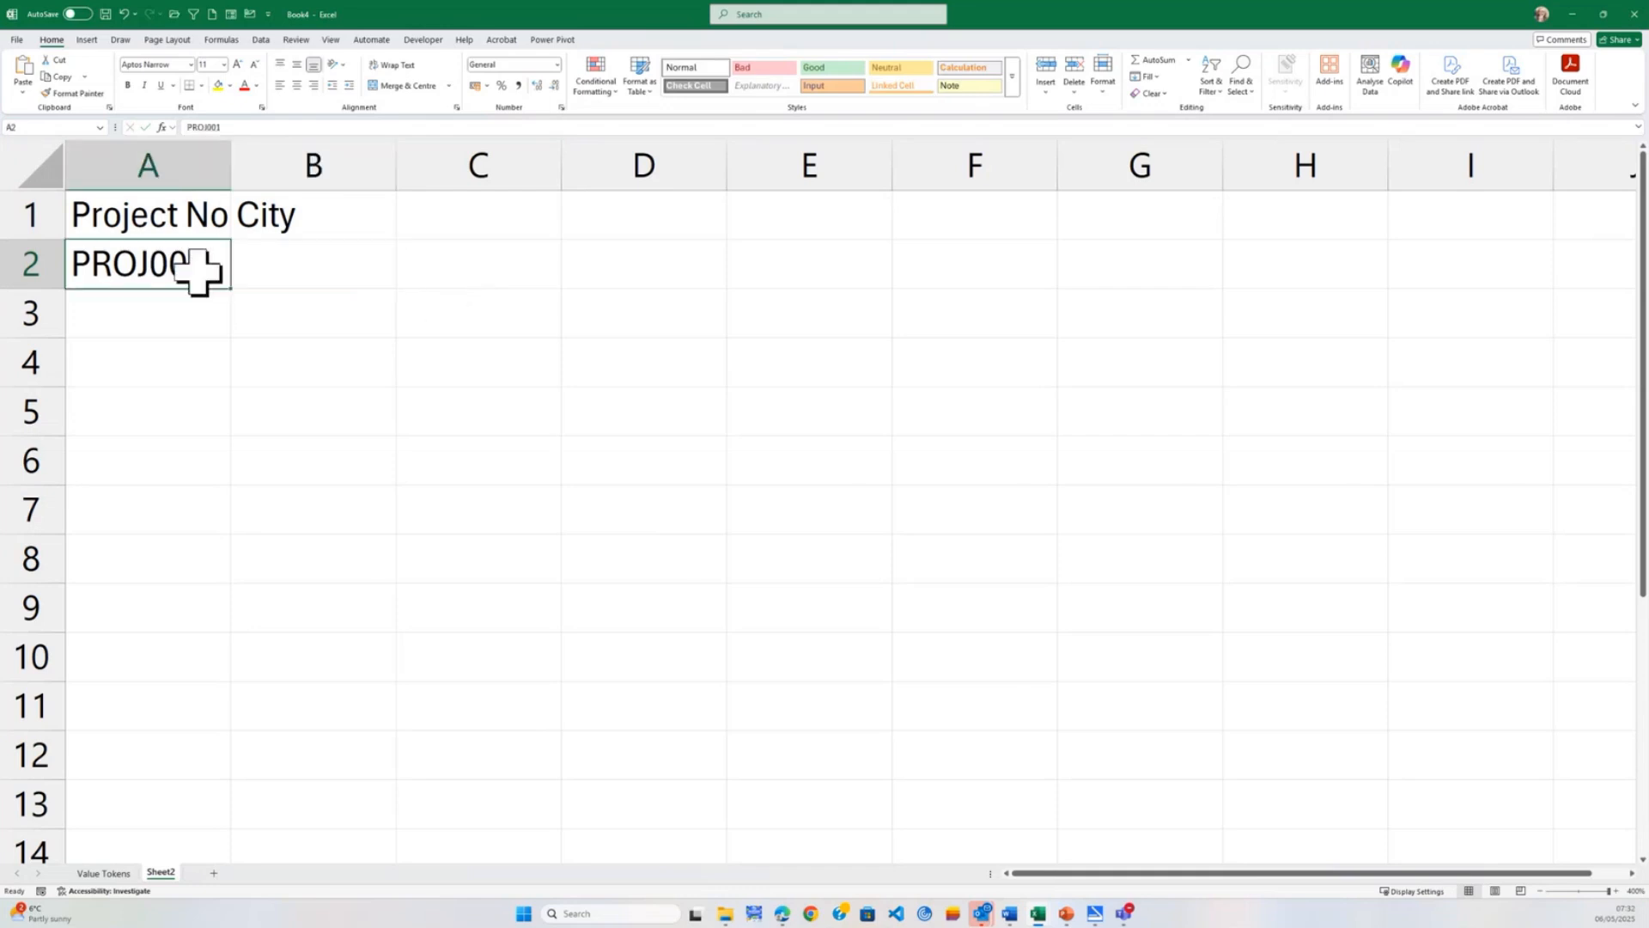
left_click_drag(230, 290, 228, 581)
Enter London as the city for PROJ001 and Paris for PROJ002.
left_click(331, 263)
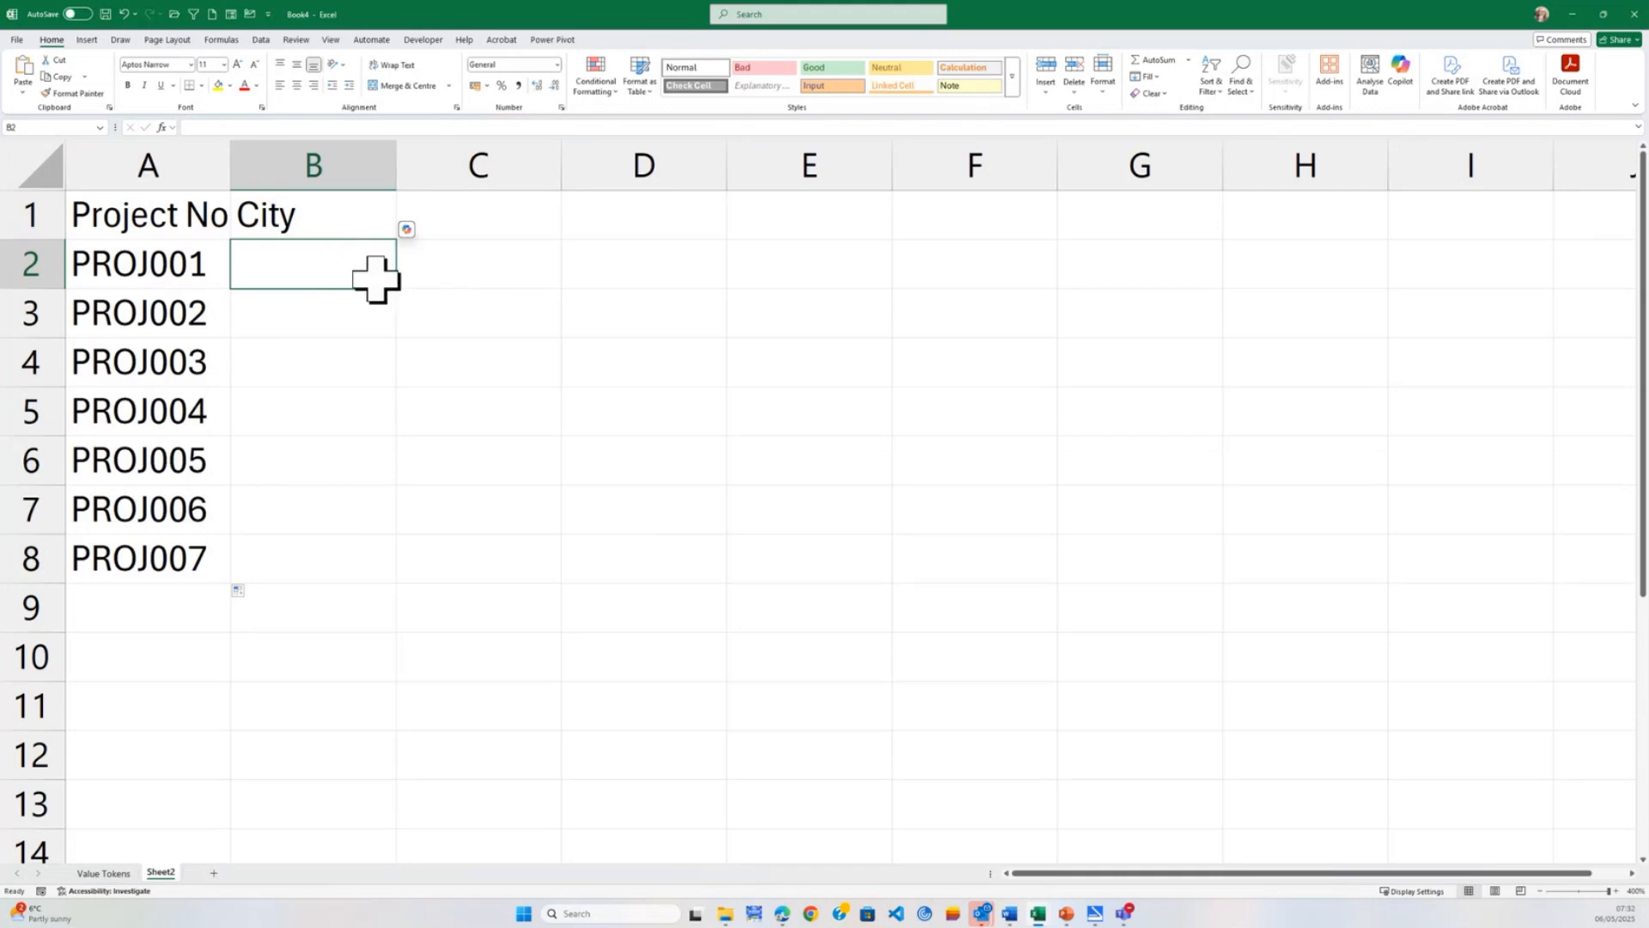
type("London")
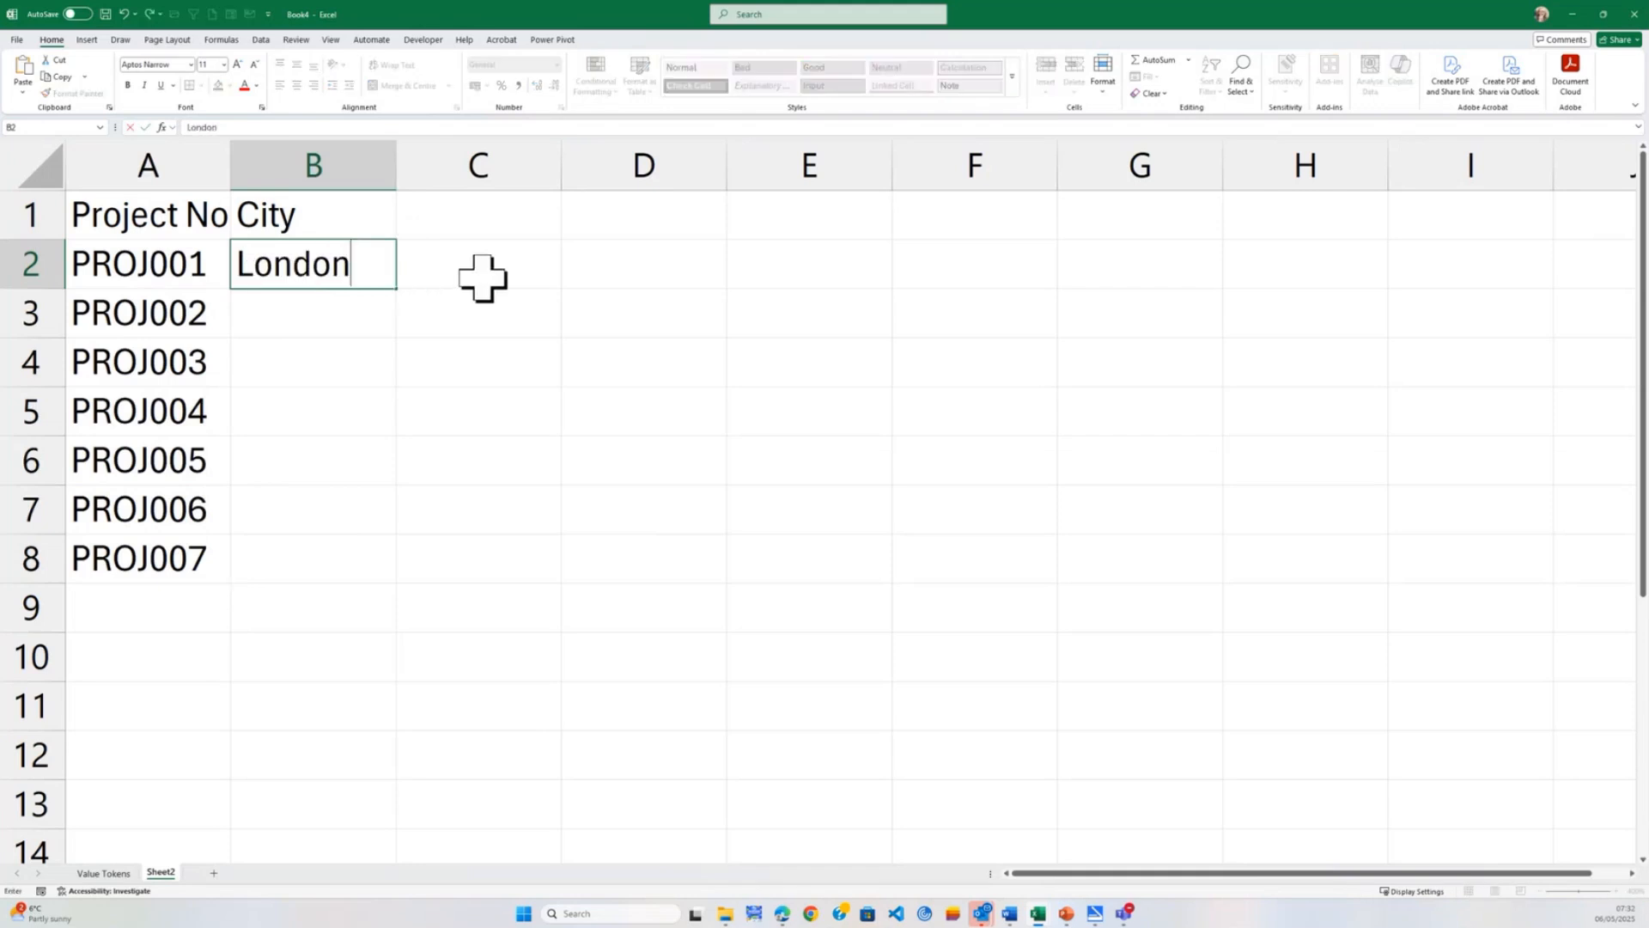
key("Tab")
key("Return")
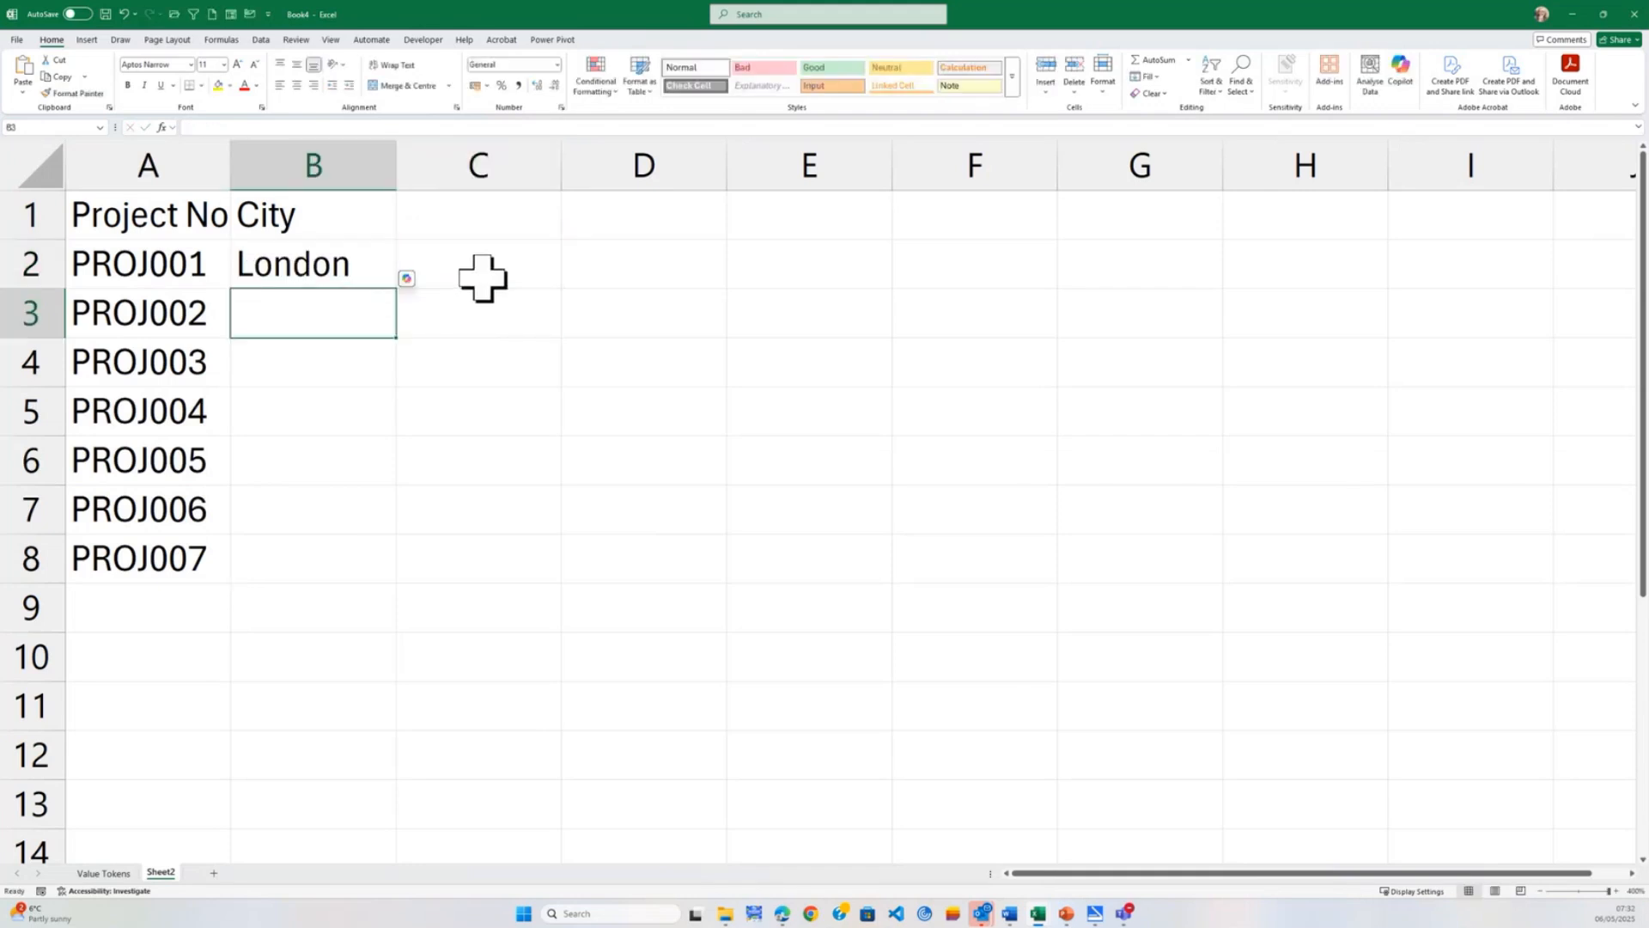
type("Paris")
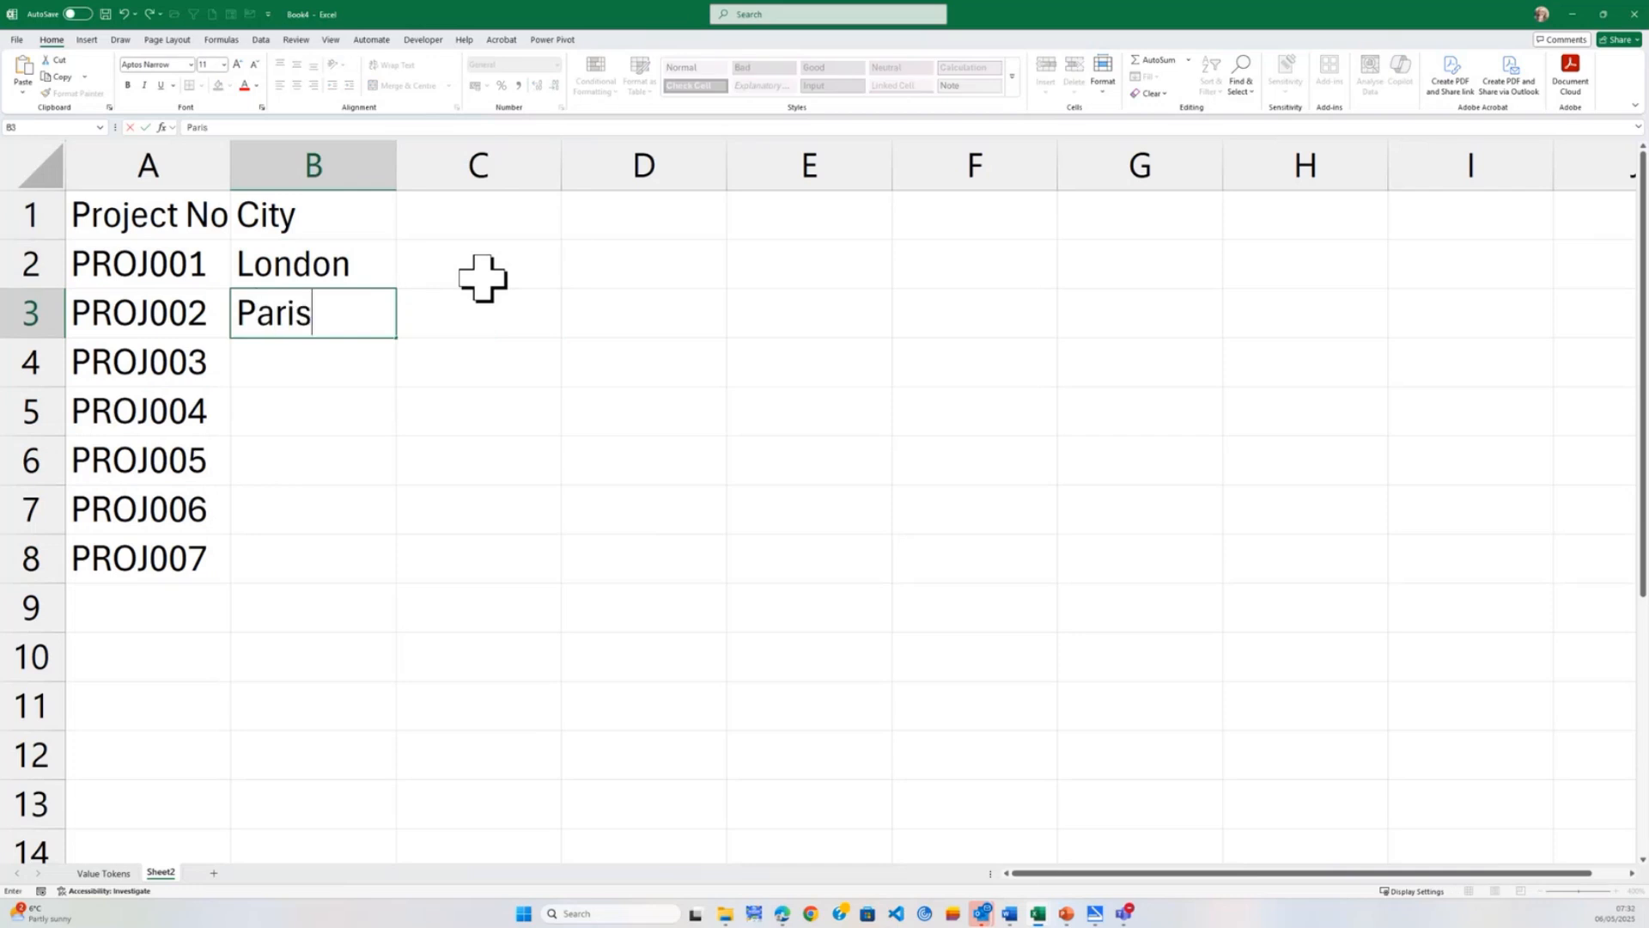
key("Tab")
key("Down")
key("Left")
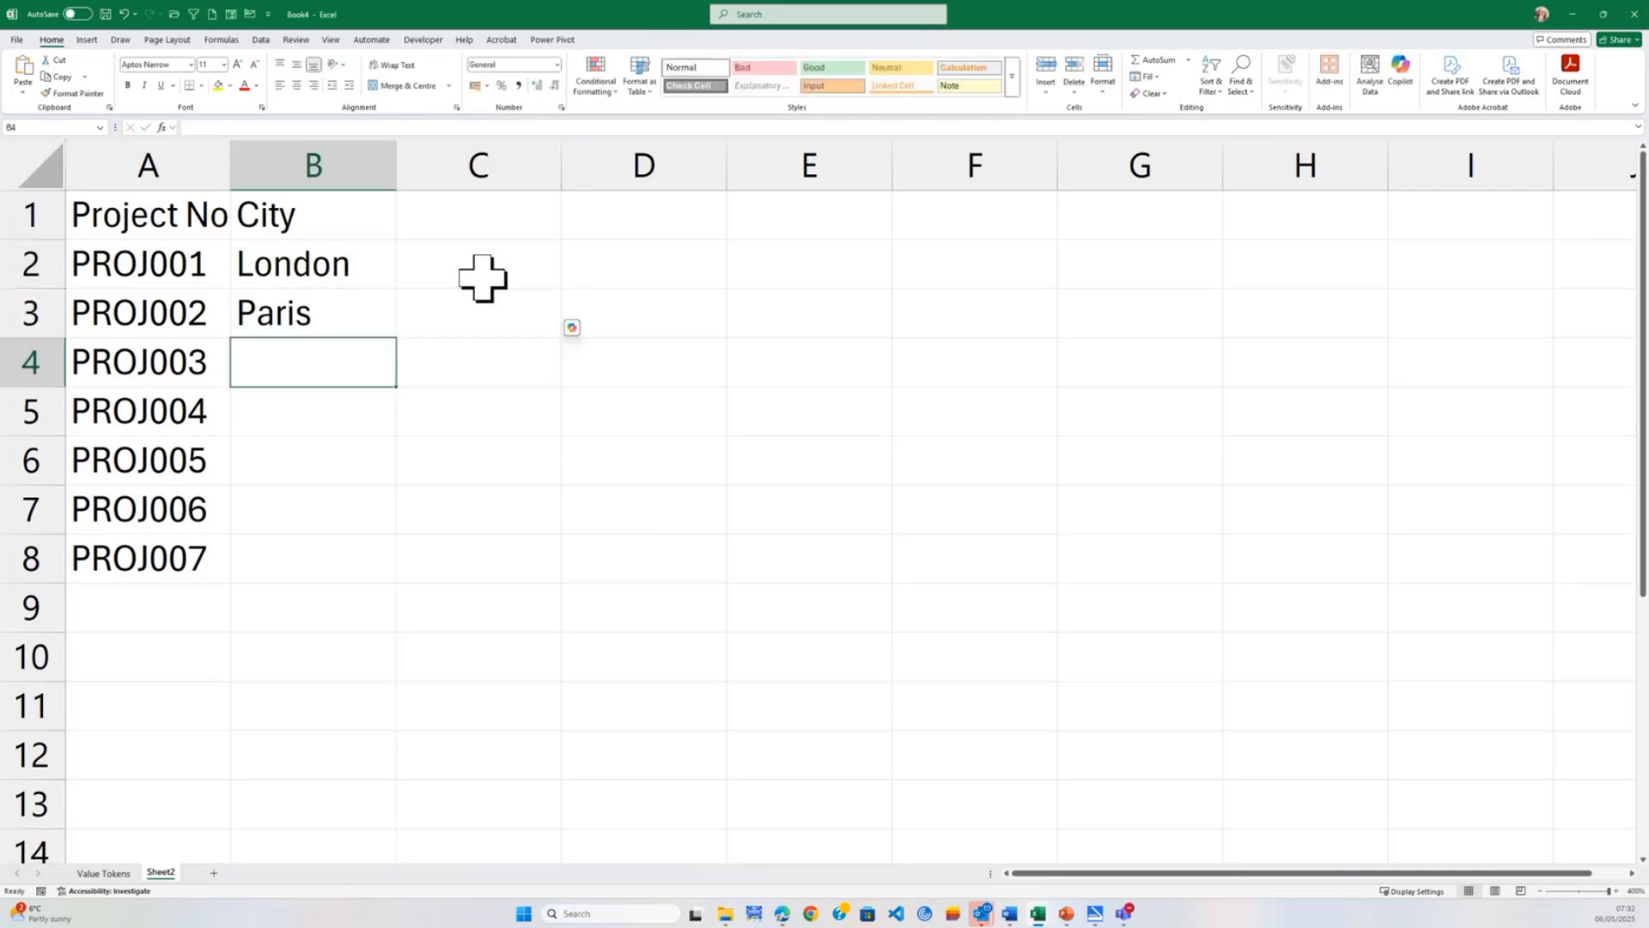
Enter Tokoyo as the city for PROJ003 and Munich for PROJ004.
type("To")
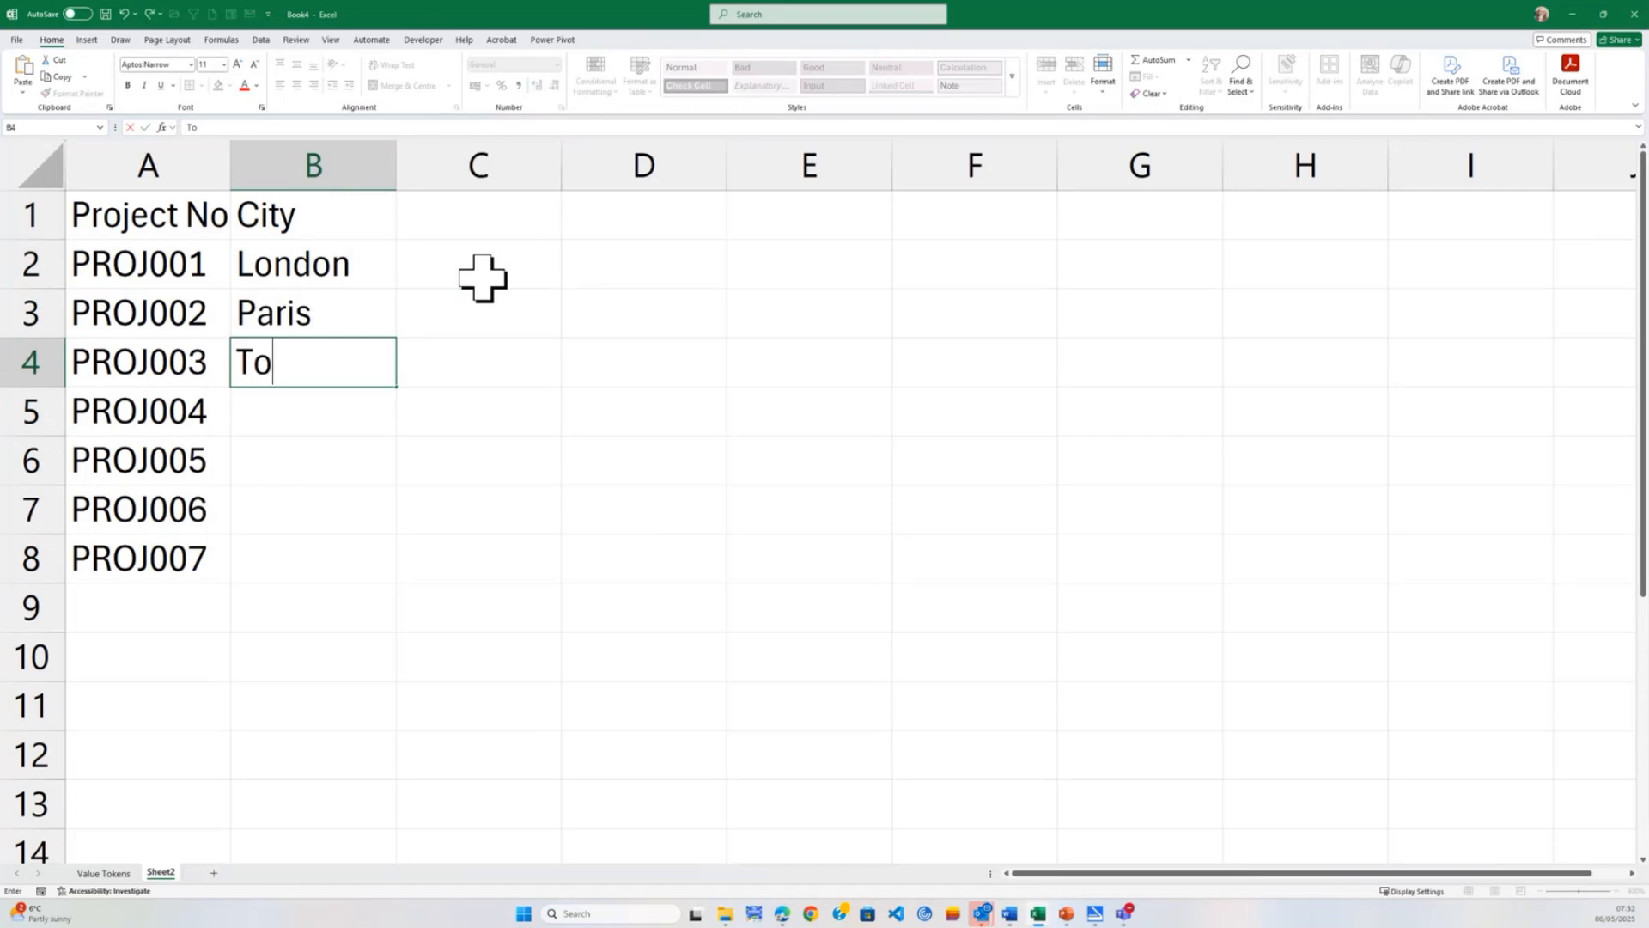
type("koyo")
key("Tab")
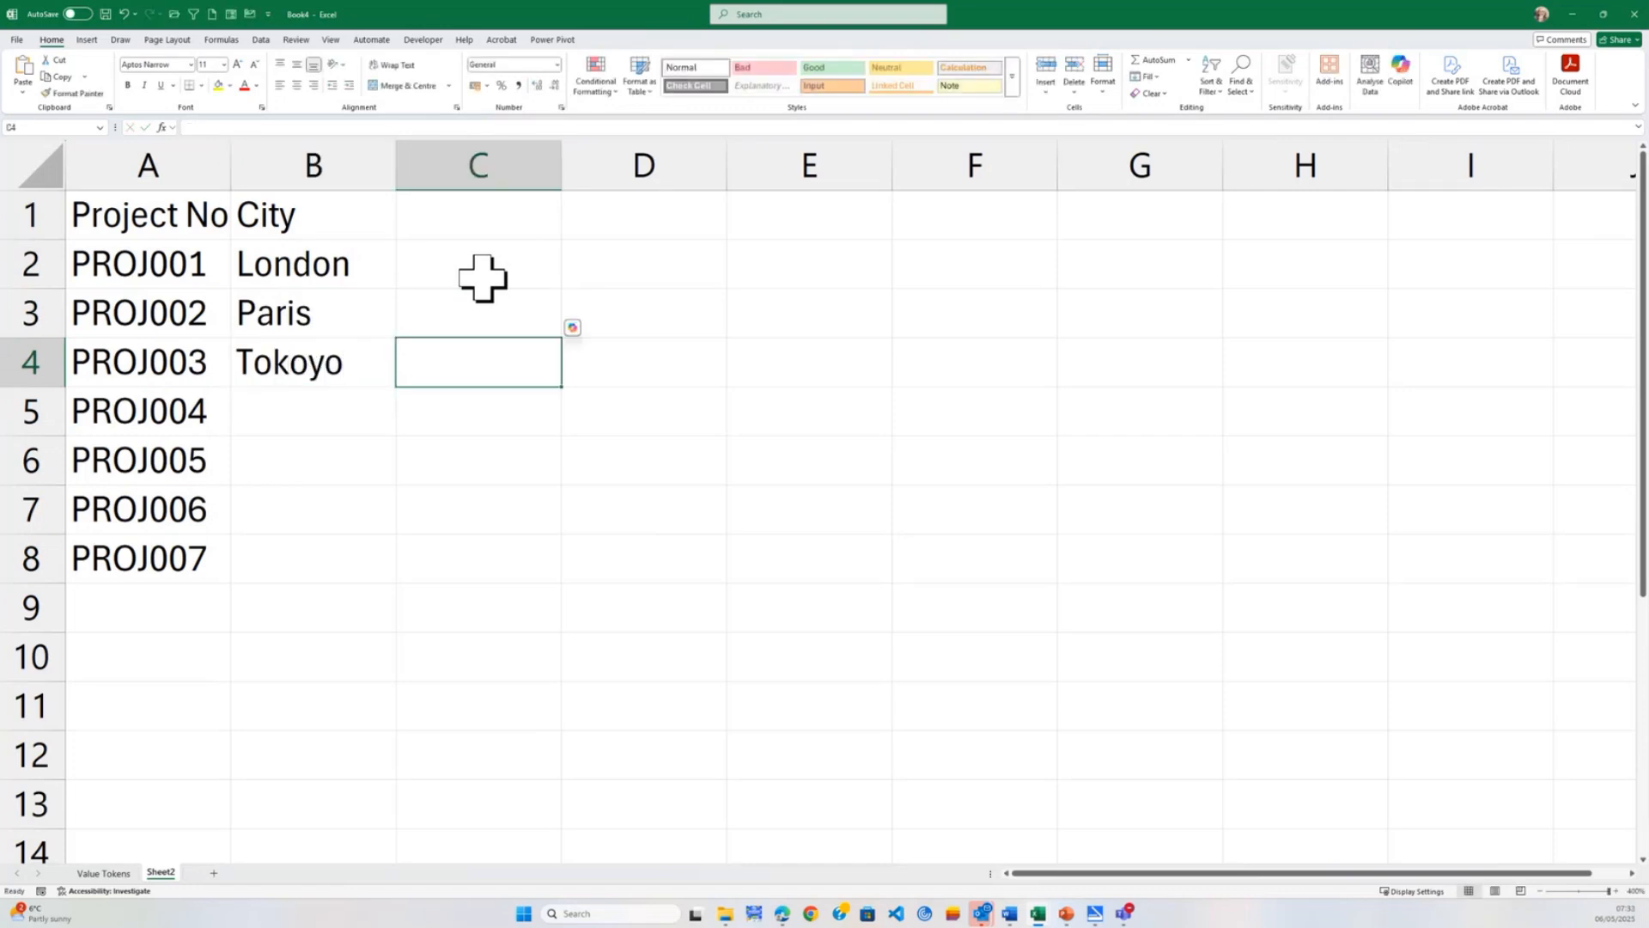
key("Return")
type("M")
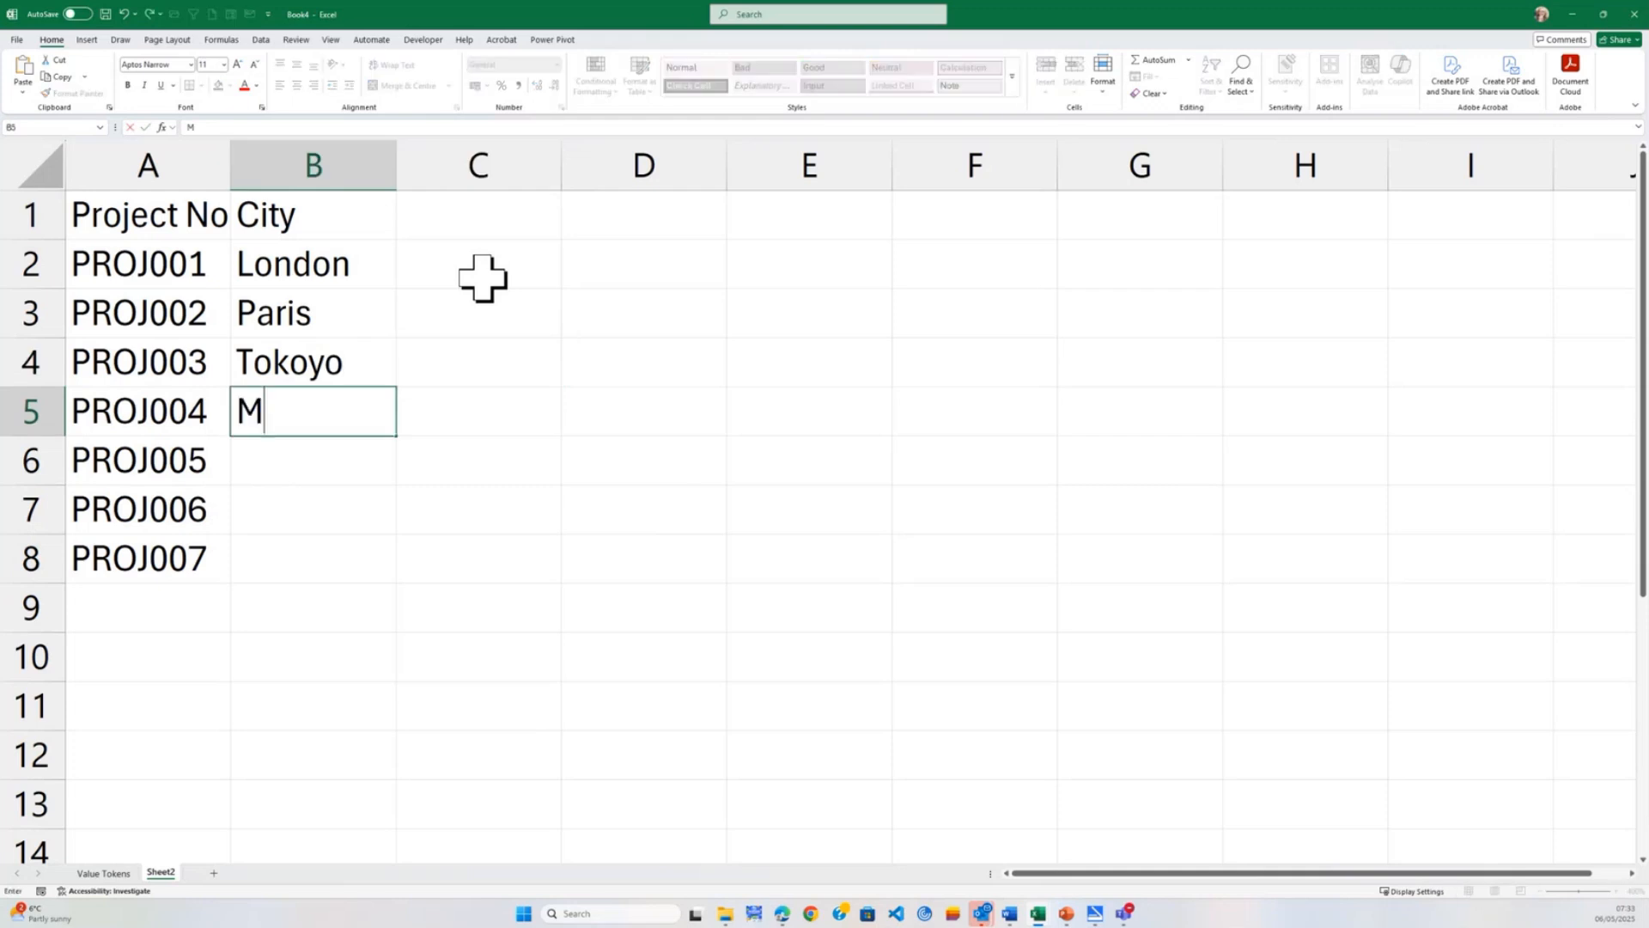
type("unich")
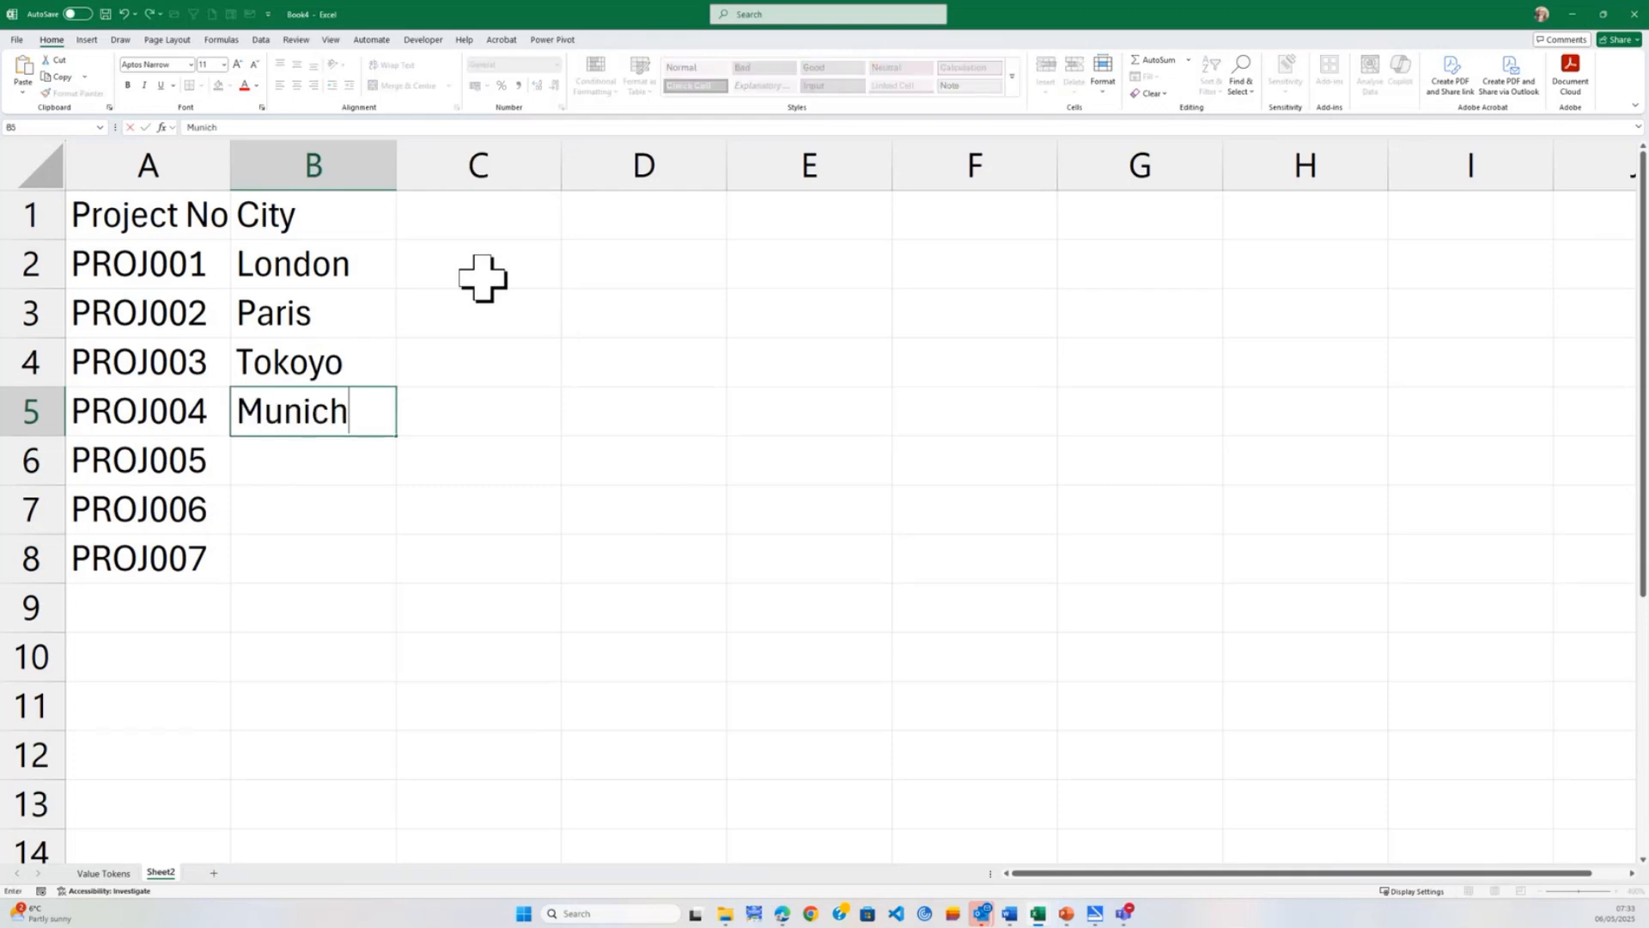
key("Tab")
key("Down")
key("Left")
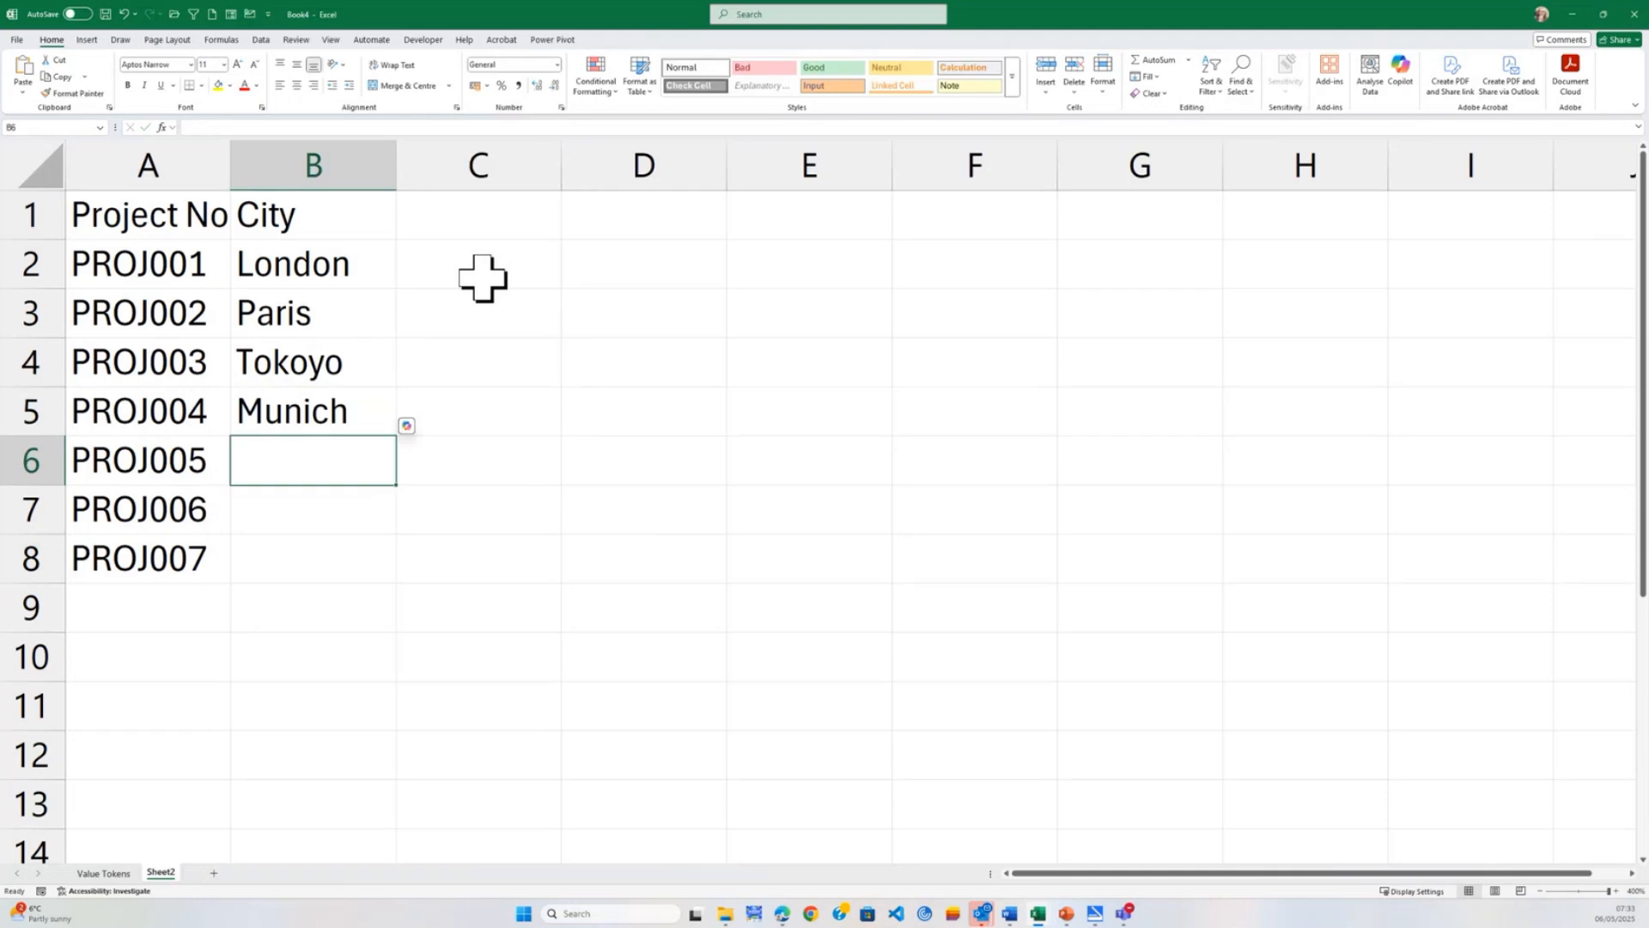
Enter Amsterdam as the city for PROJ005 in cell B6.
type("Amsterdan")
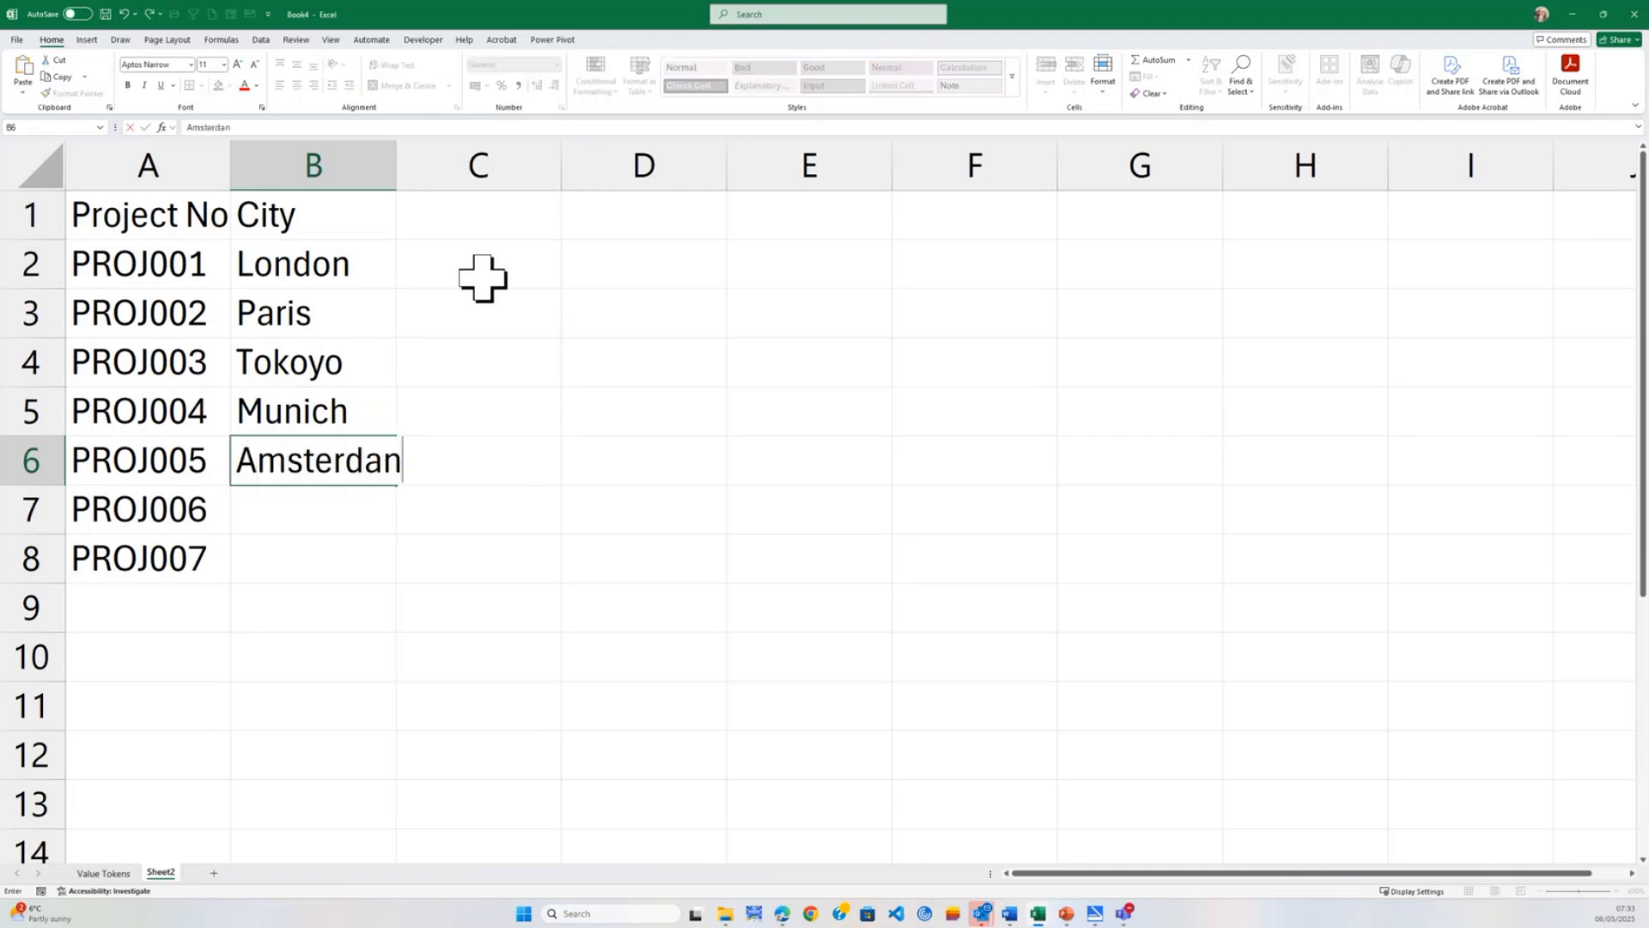
key("BackSpace")
type("m")
key("Return")
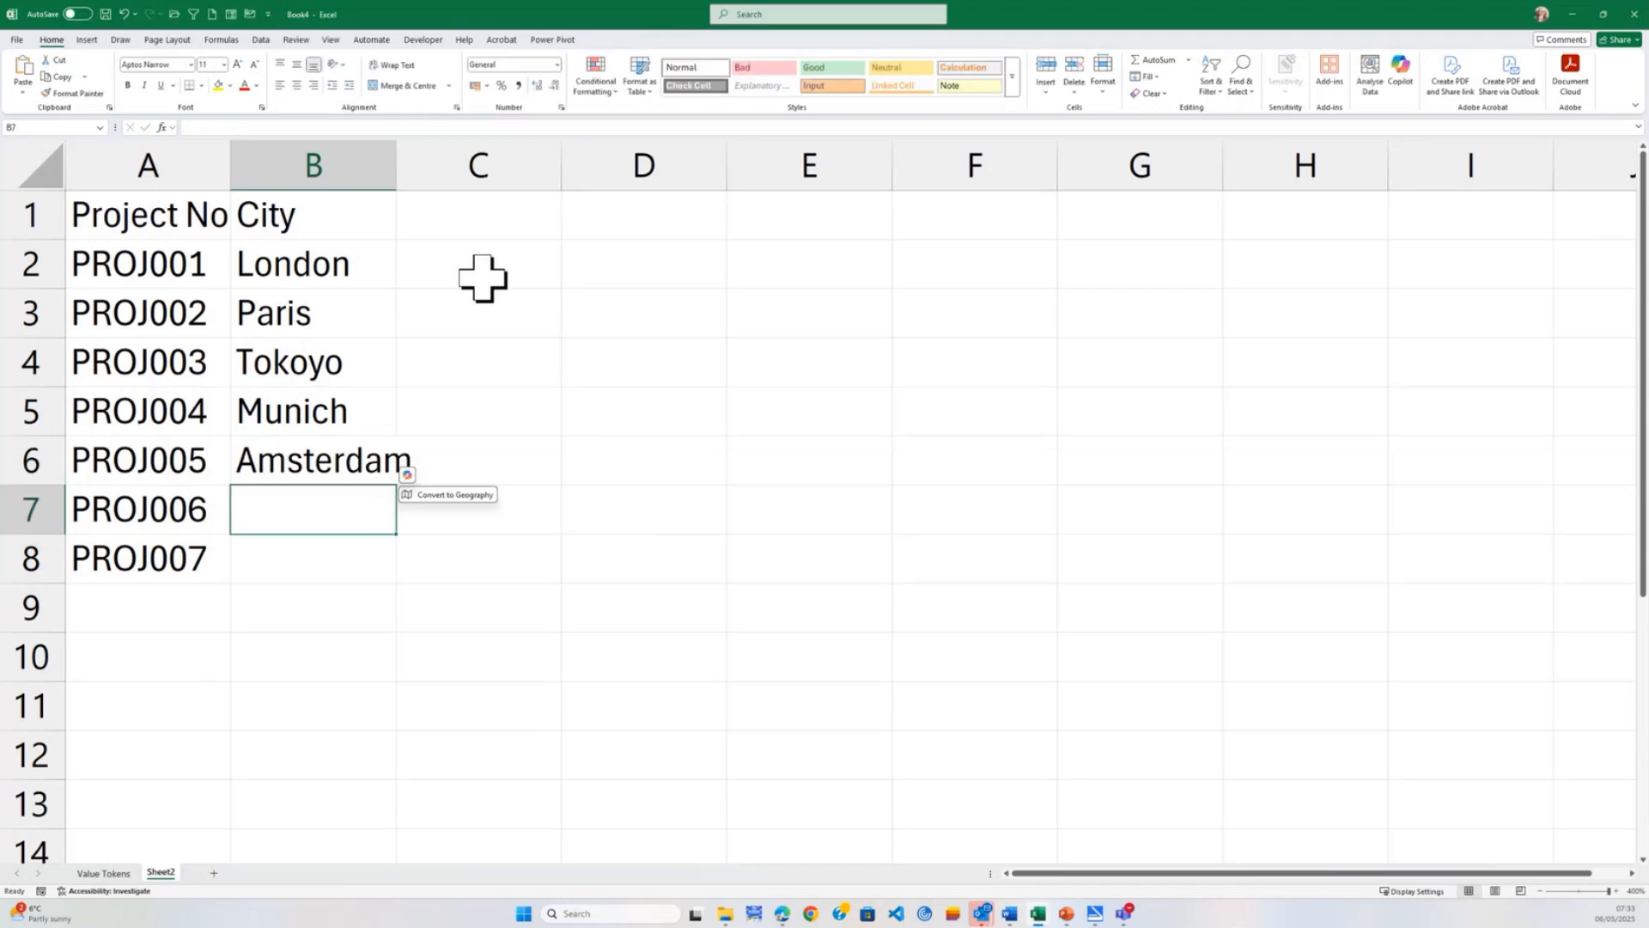
Fit the City column's width to its contents and enter Stockholm as the city for PROJ006.
double_click(395, 163)
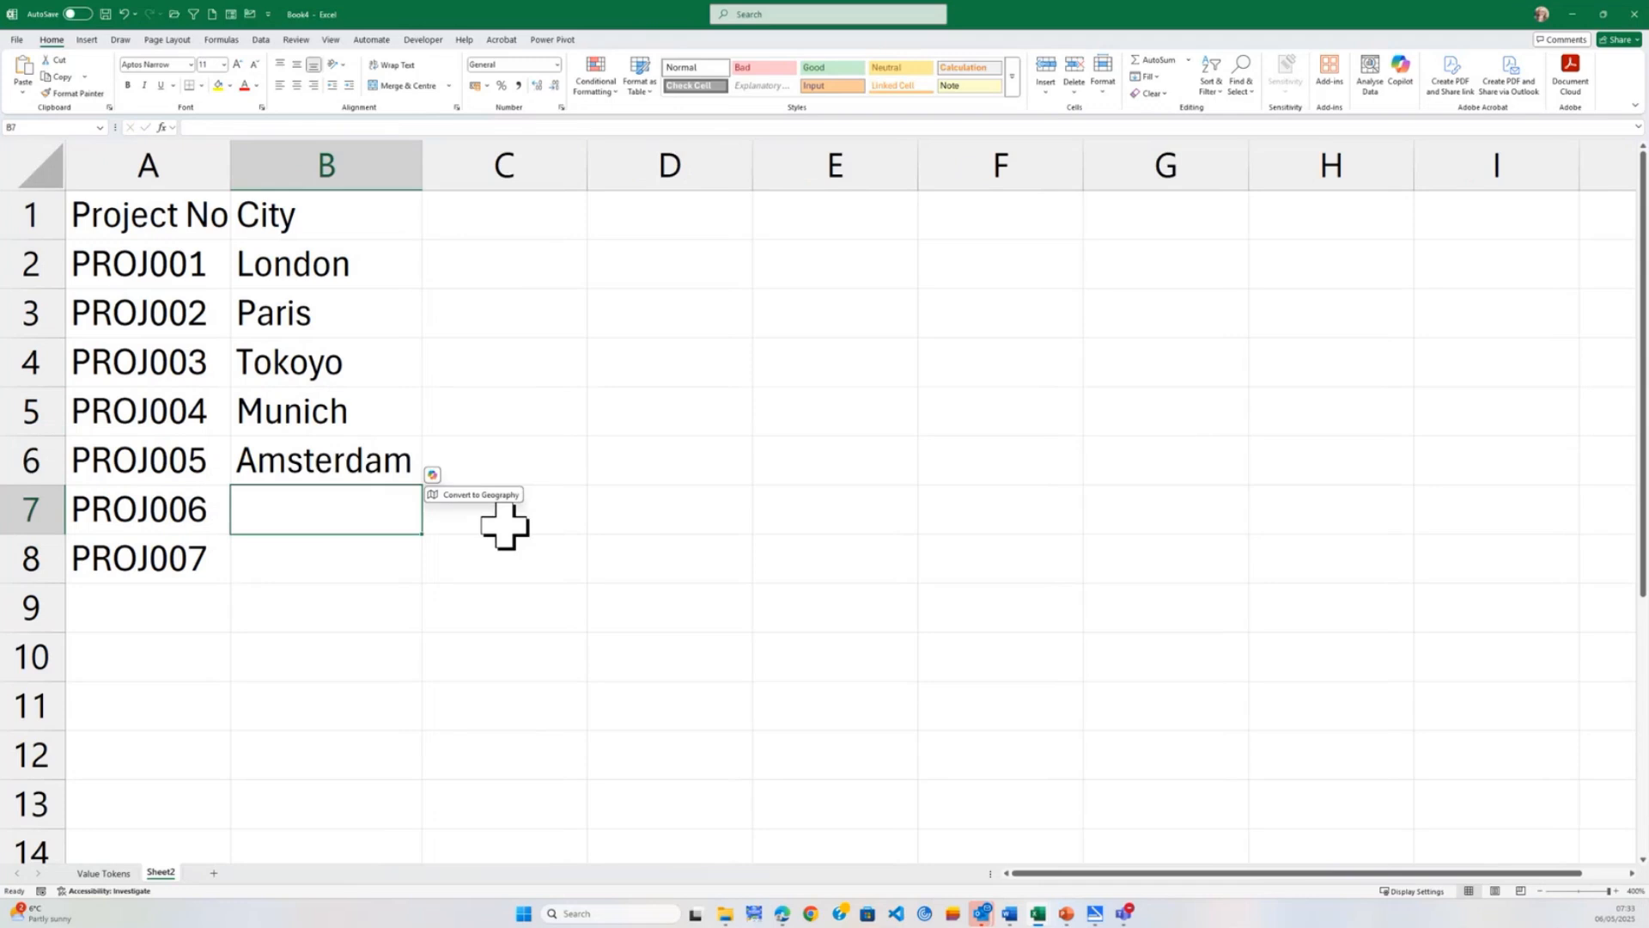
type("Stockh")
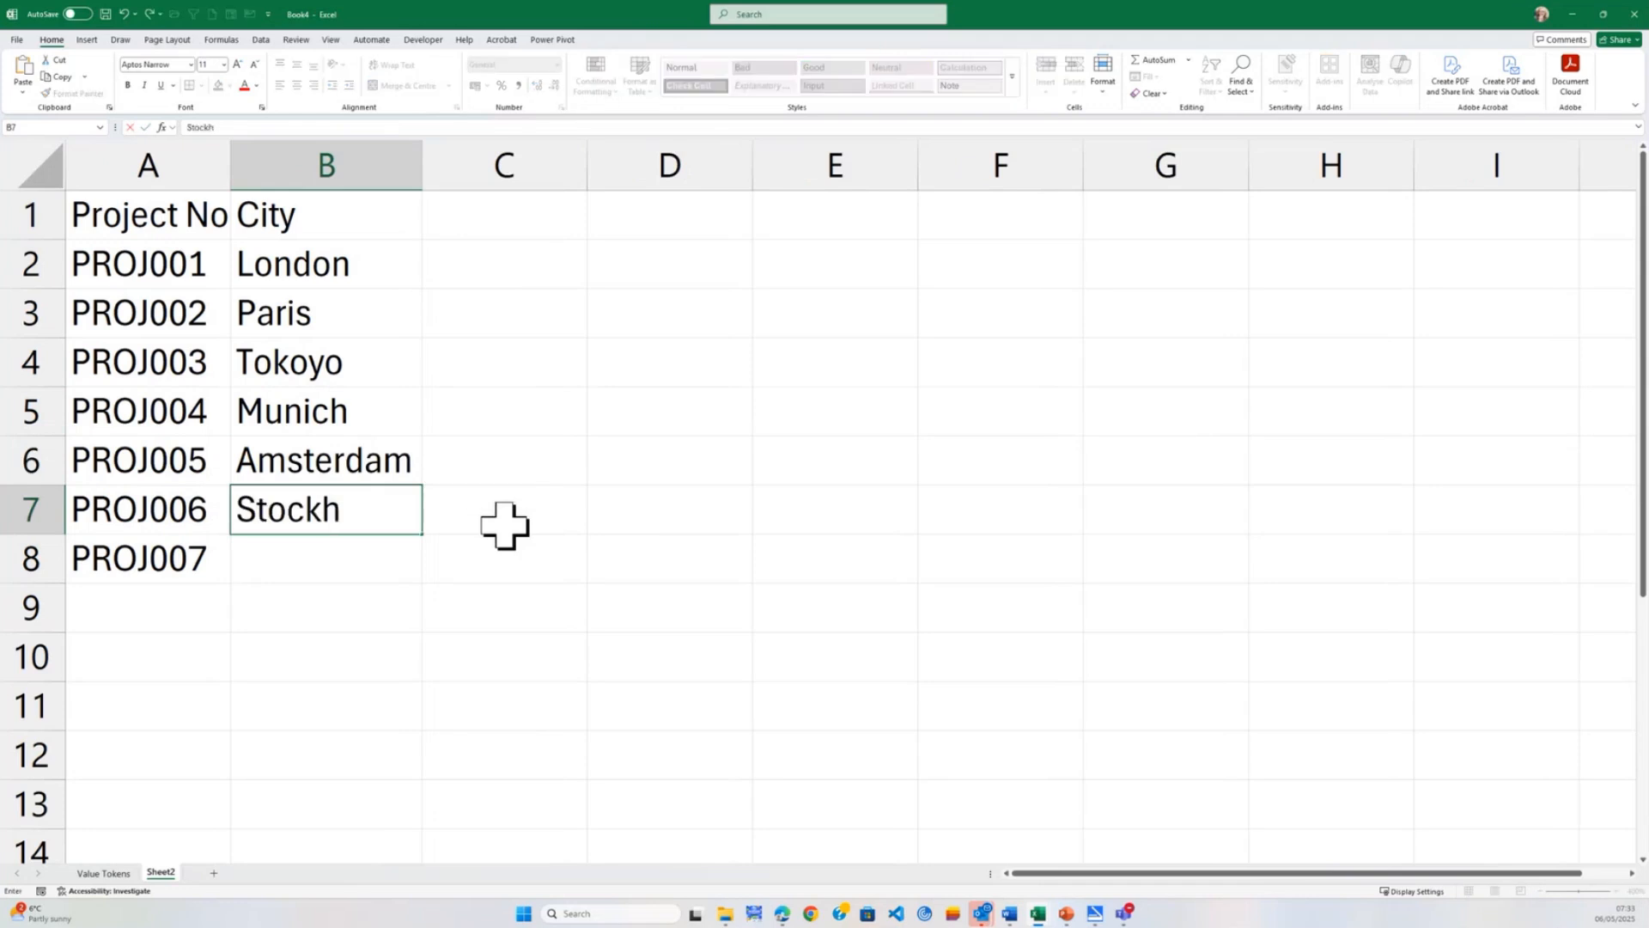
type("olm")
key("Return")
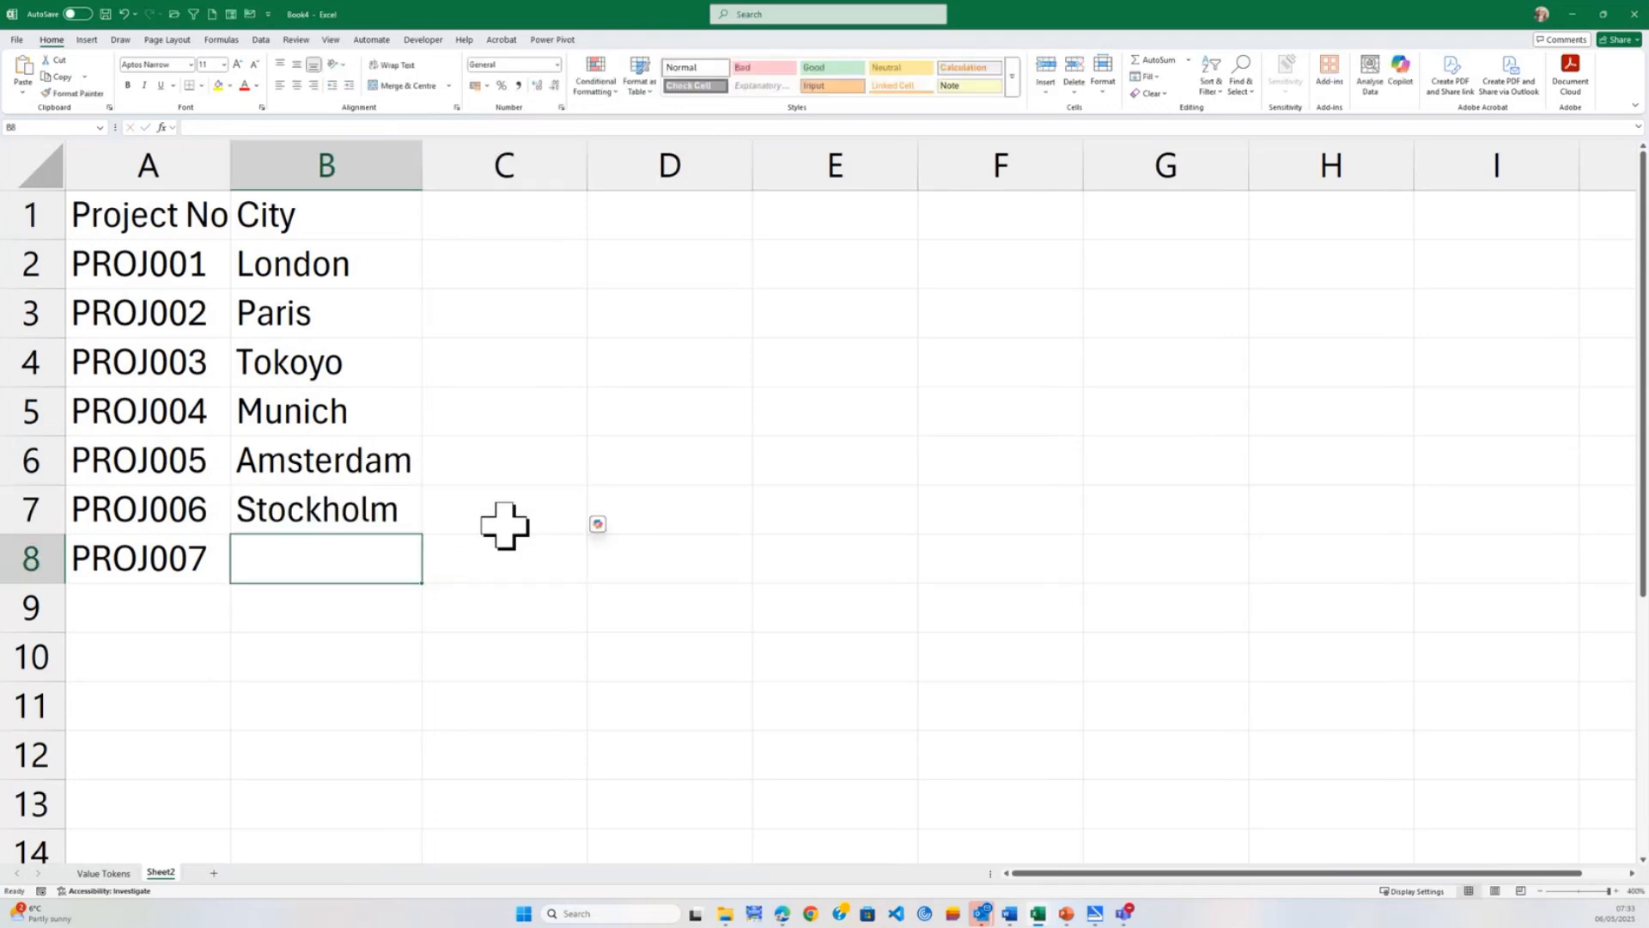
Enter Helsinki as the city for PROJ007 in cell B8.
type("Helsinki")
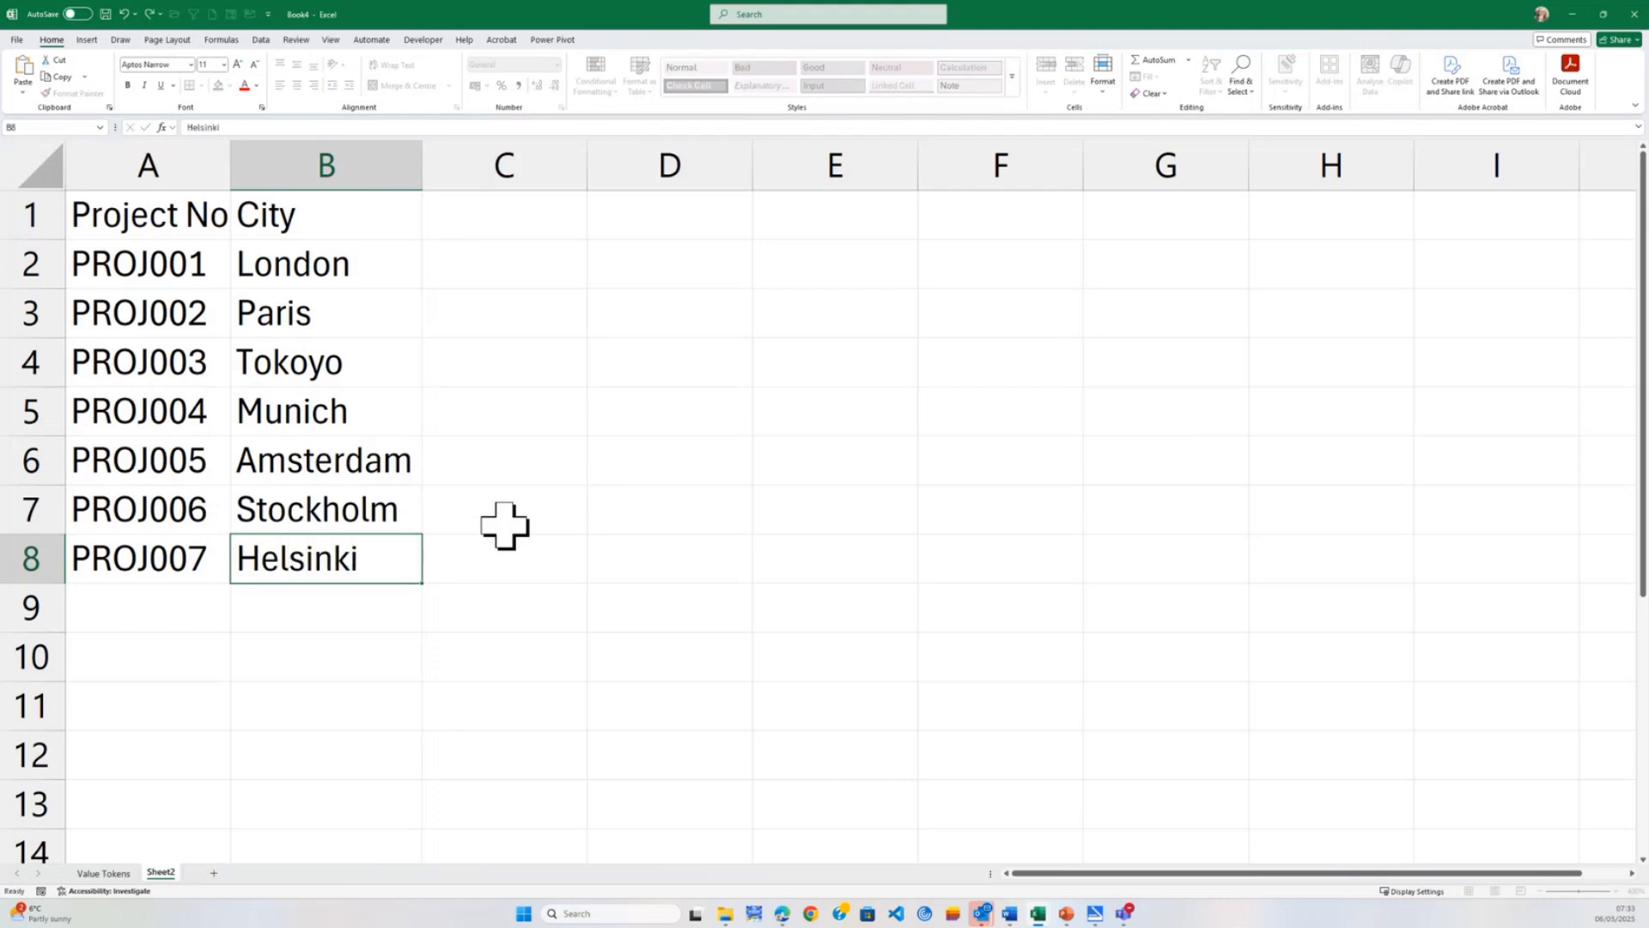
key("Tab")
left_click(408, 550)
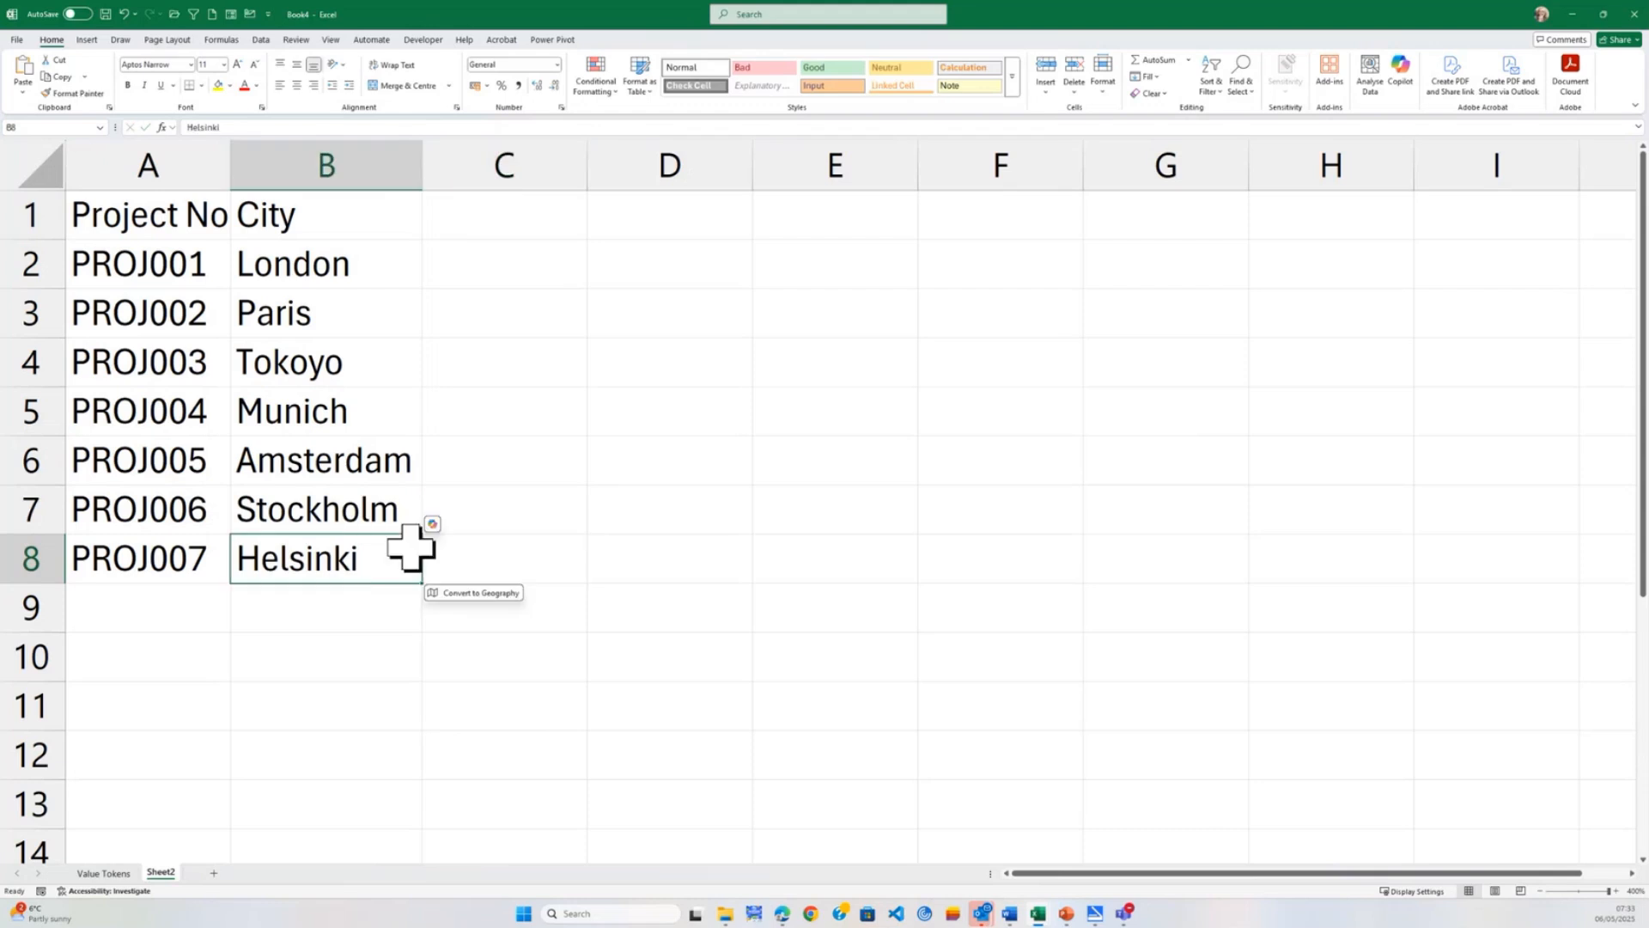
Convert the project and city list in A1:B8 into a table with headers.
left_click(173, 212)
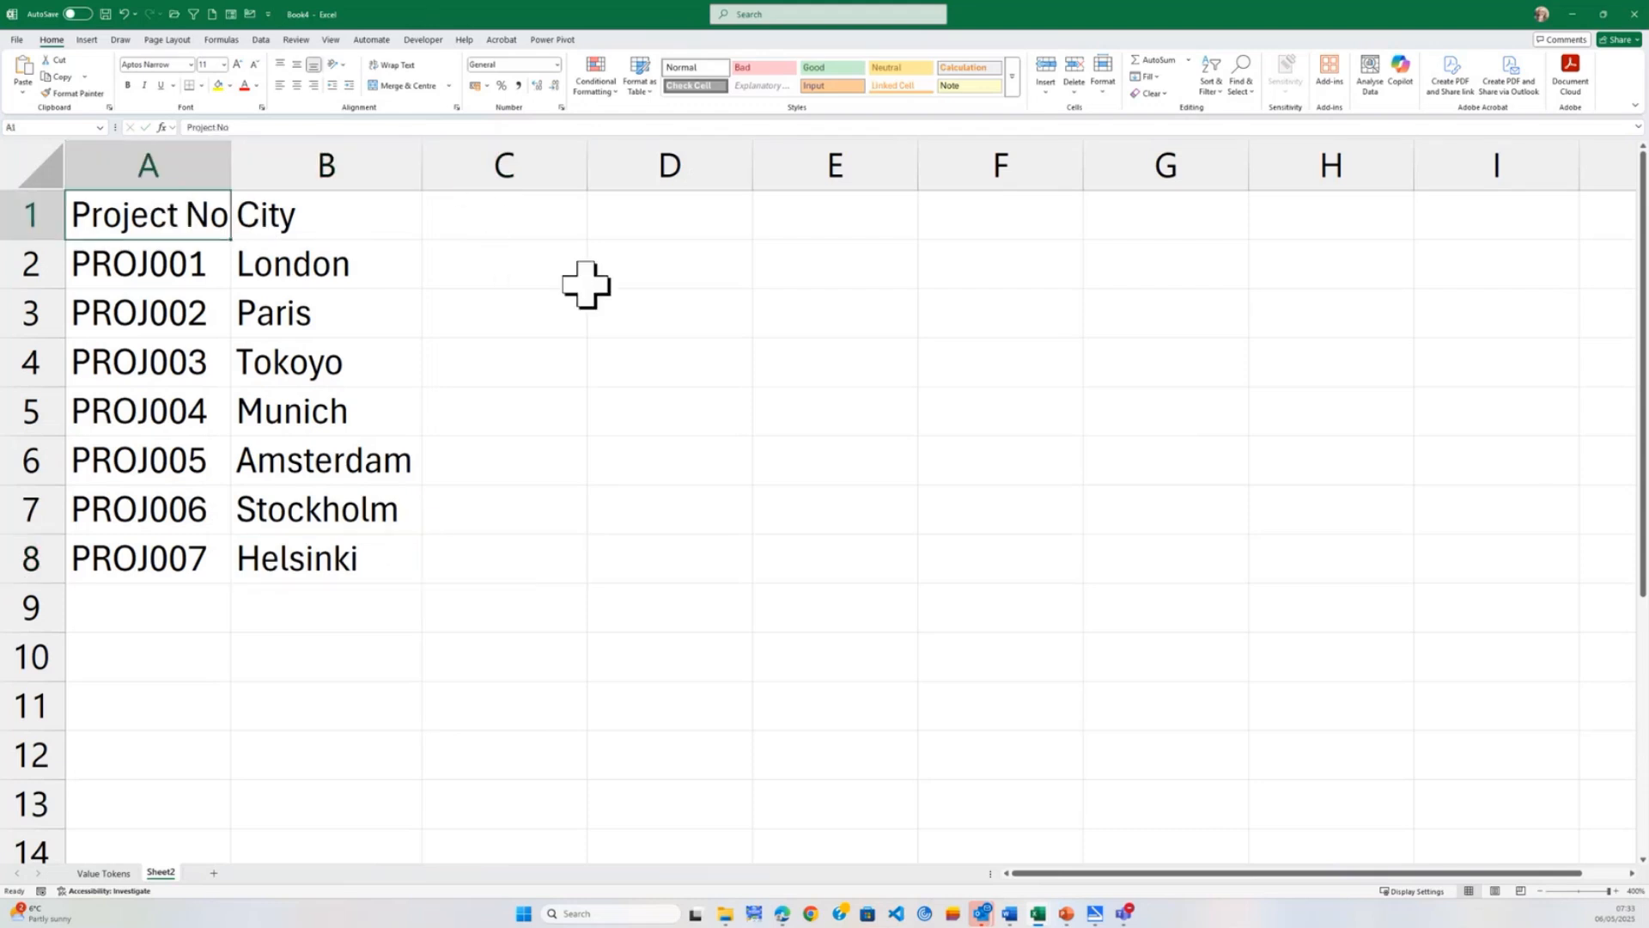
key("ctrl+t")
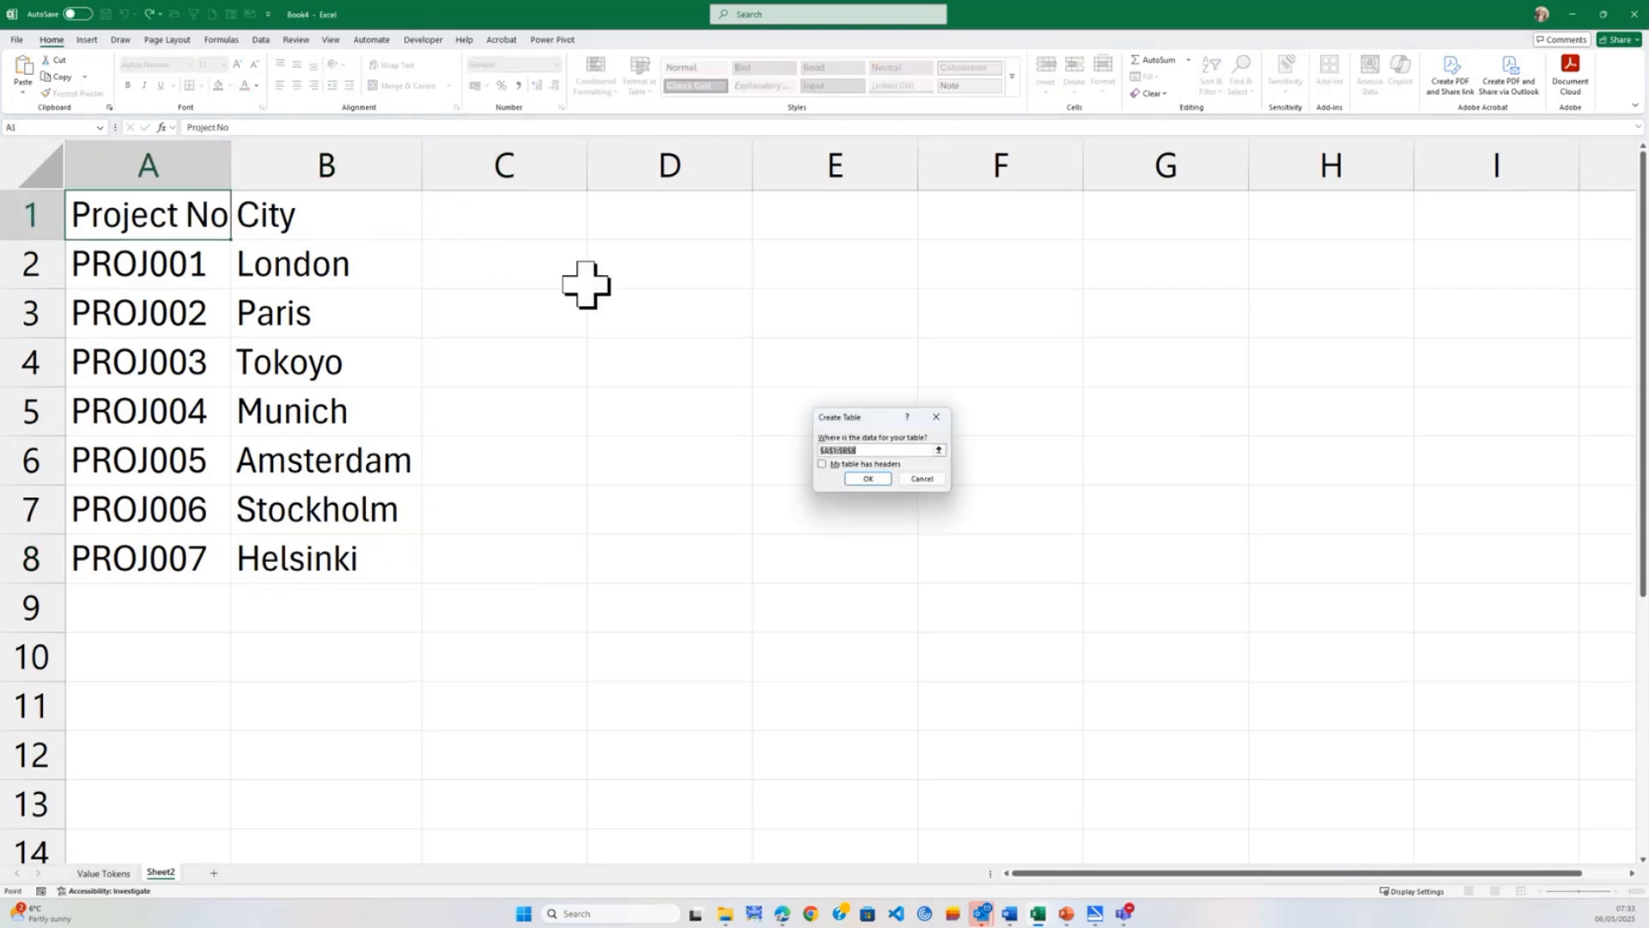
left_click(833, 464)
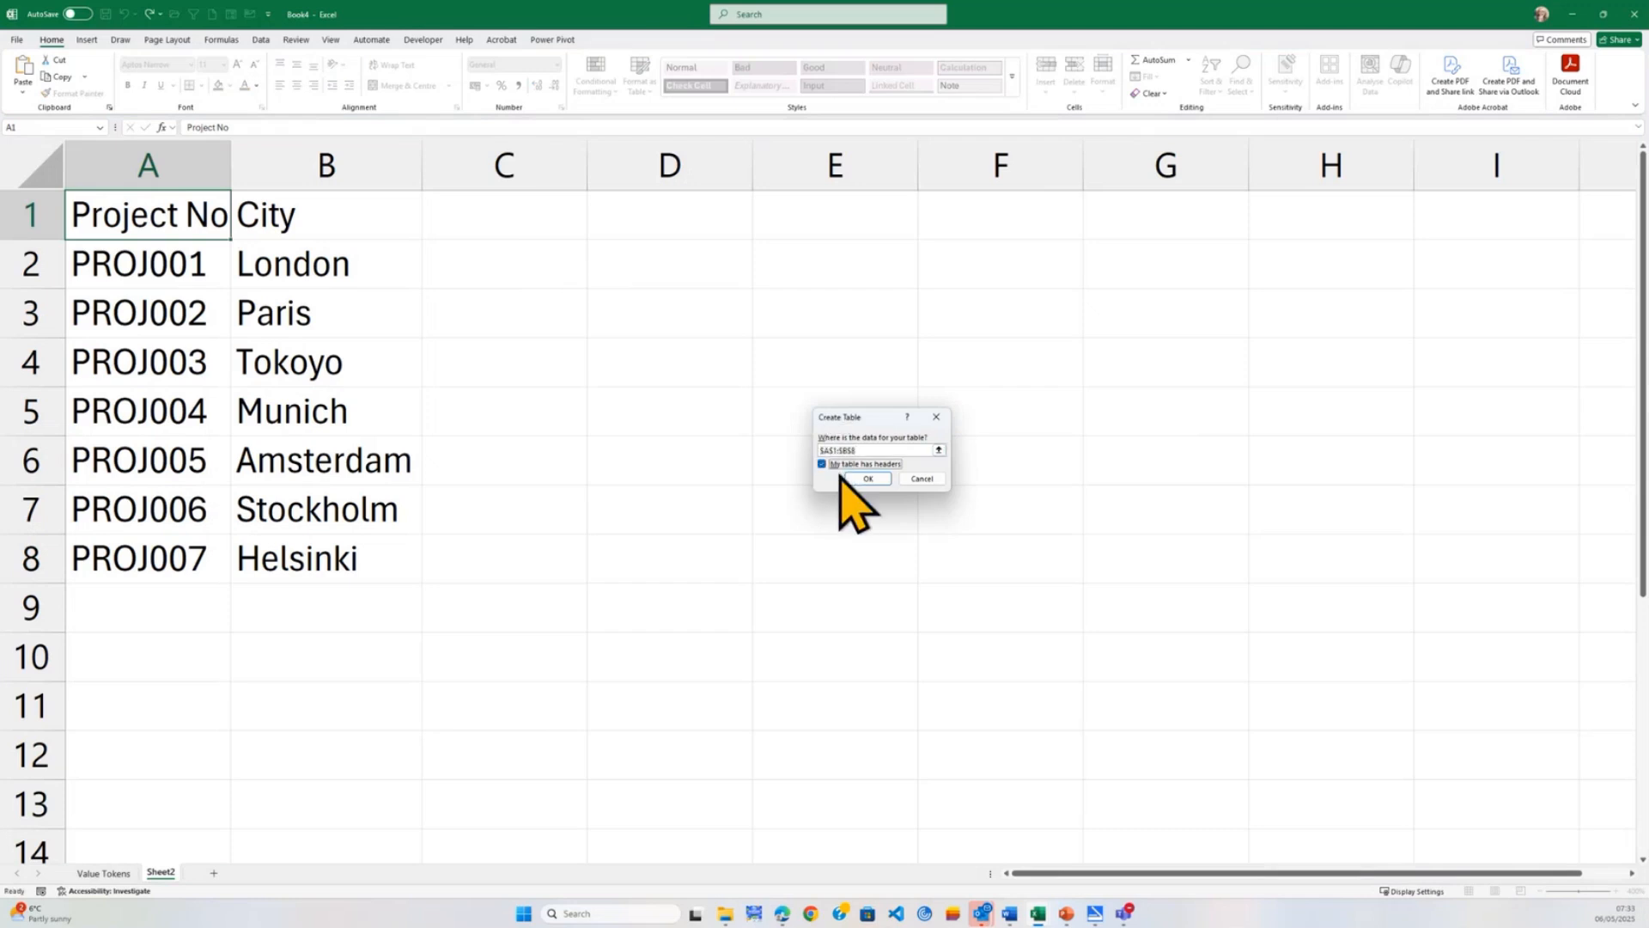
left_click(868, 478)
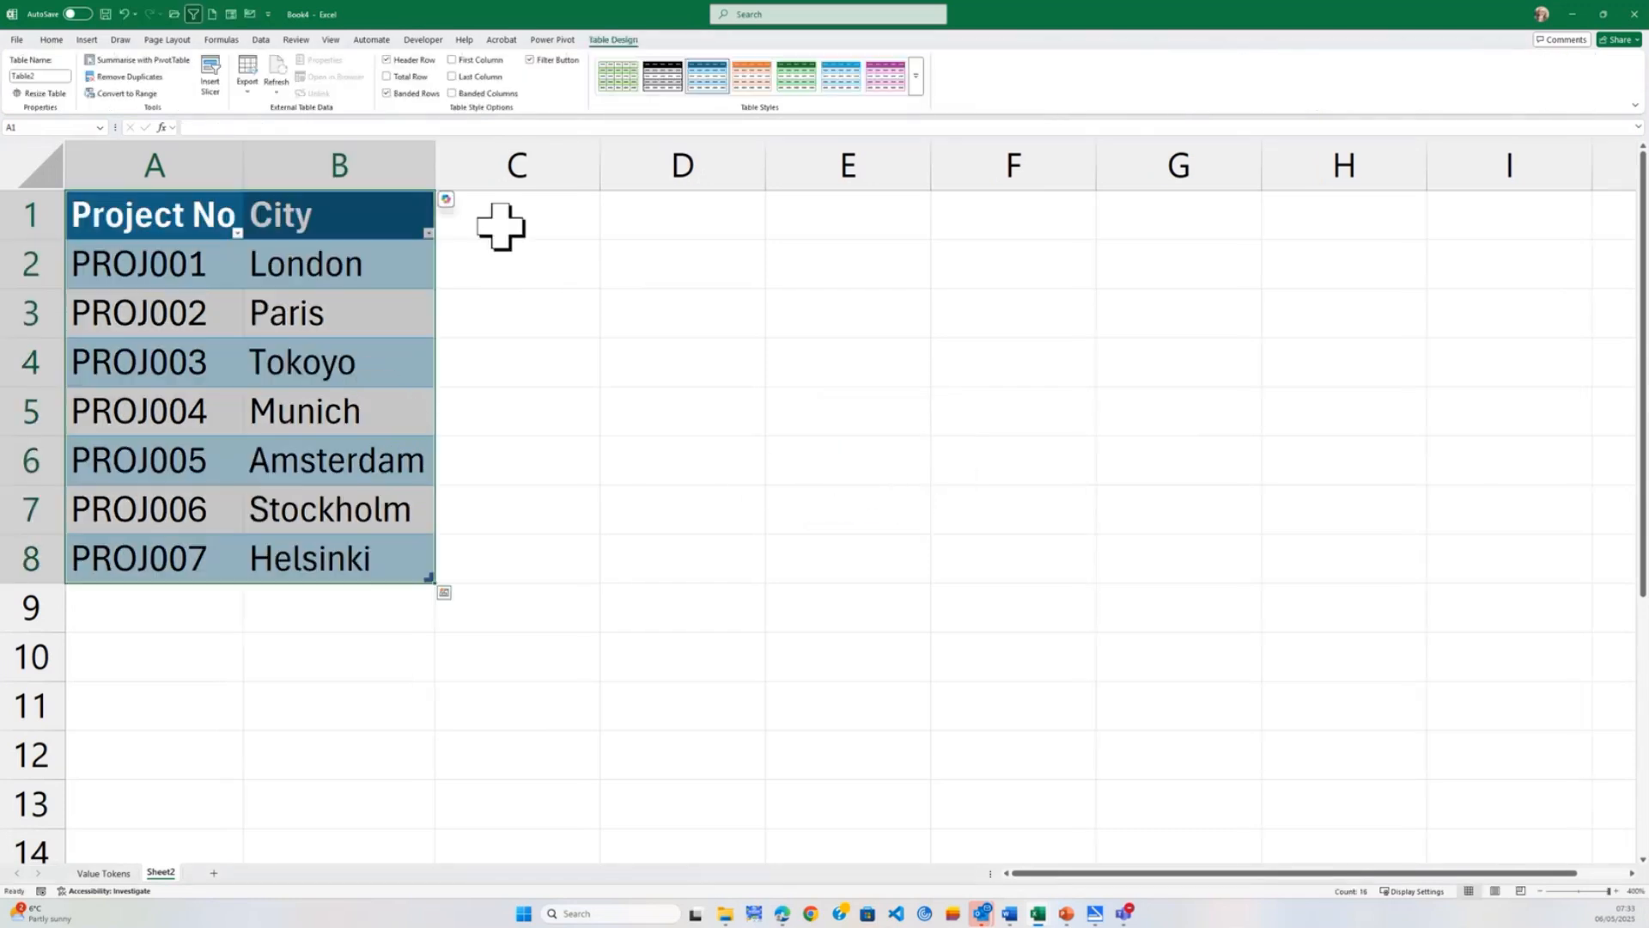
left_click(501, 225)
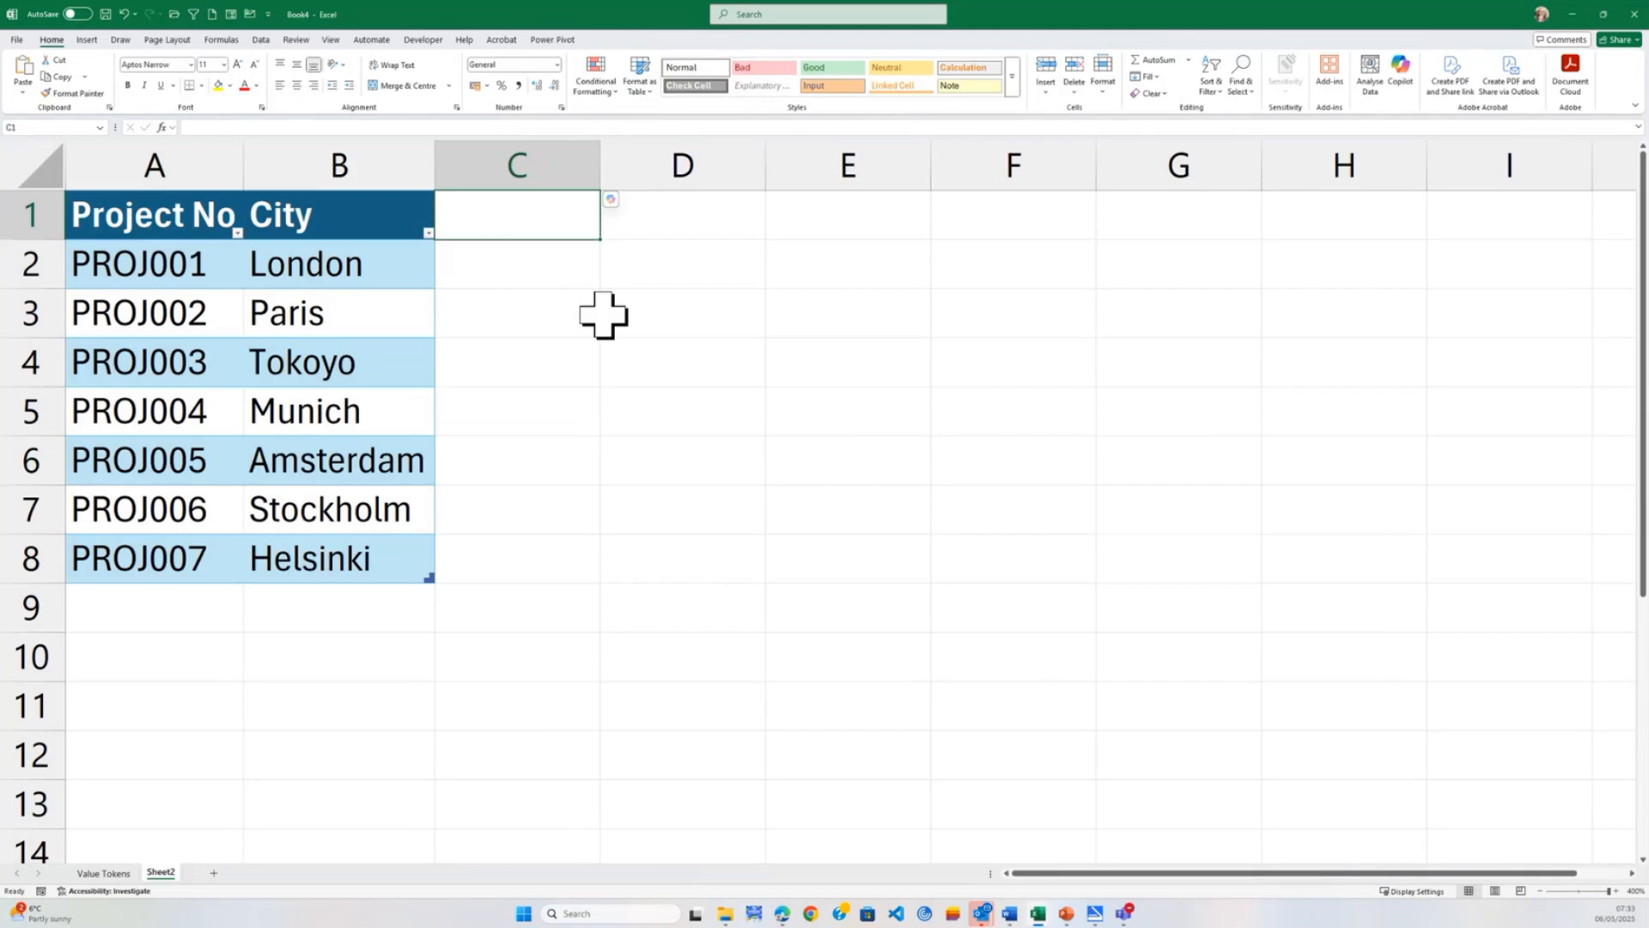
Convert the city names in B2:B8 to the Geography data type.
left_click_drag(416, 268, 398, 545)
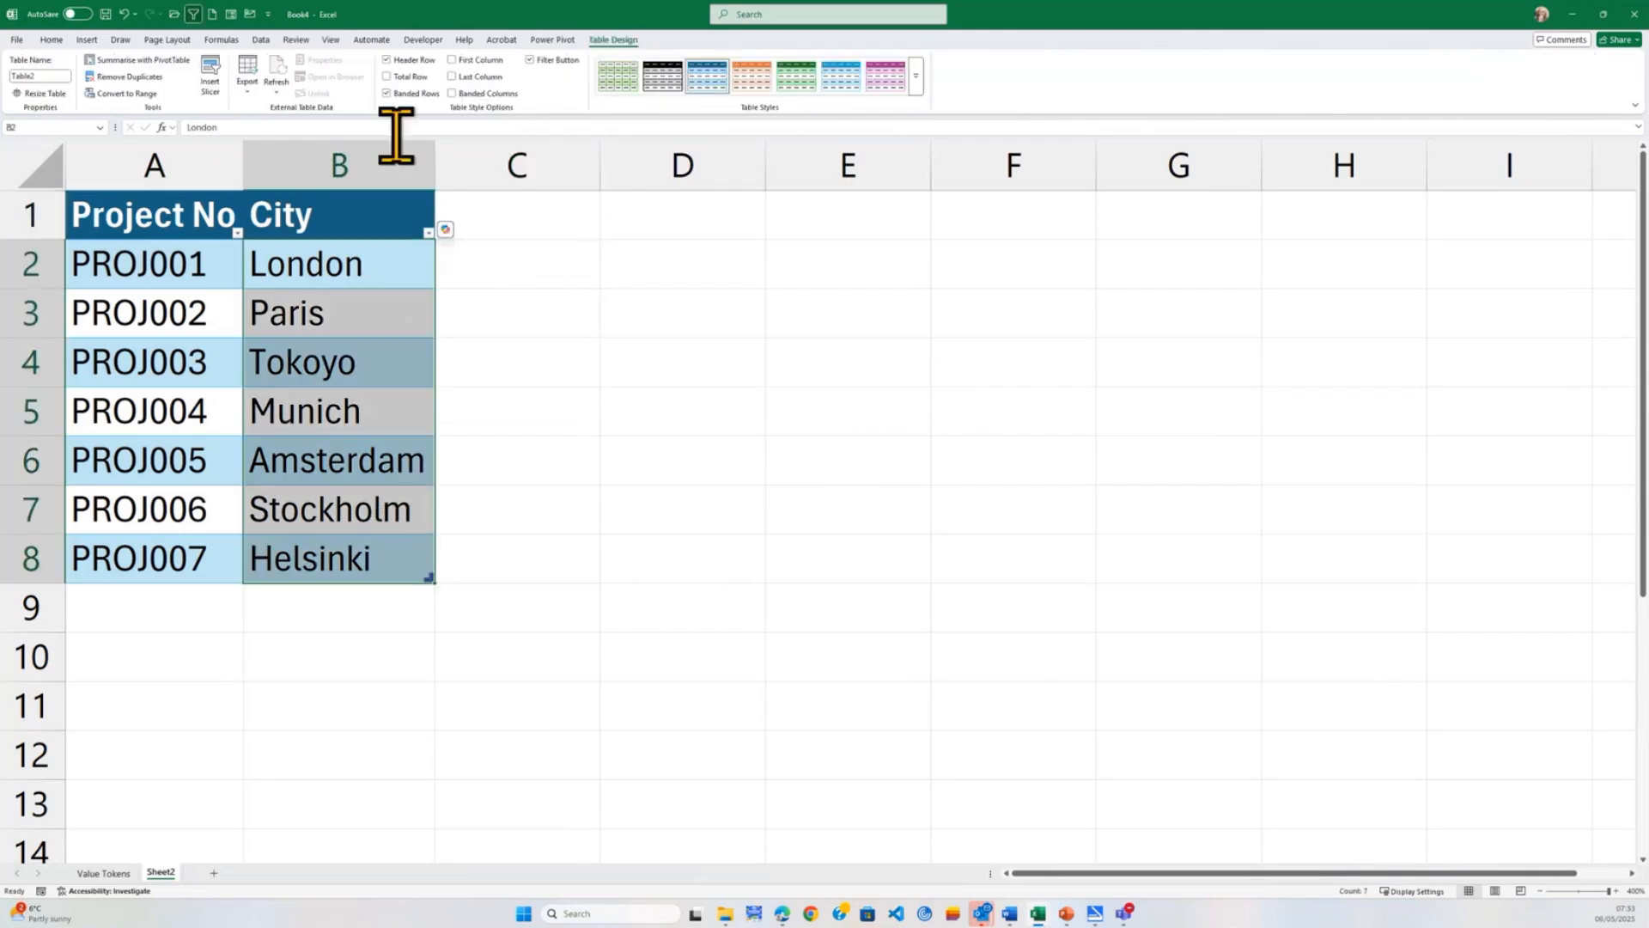
left_click(257, 41)
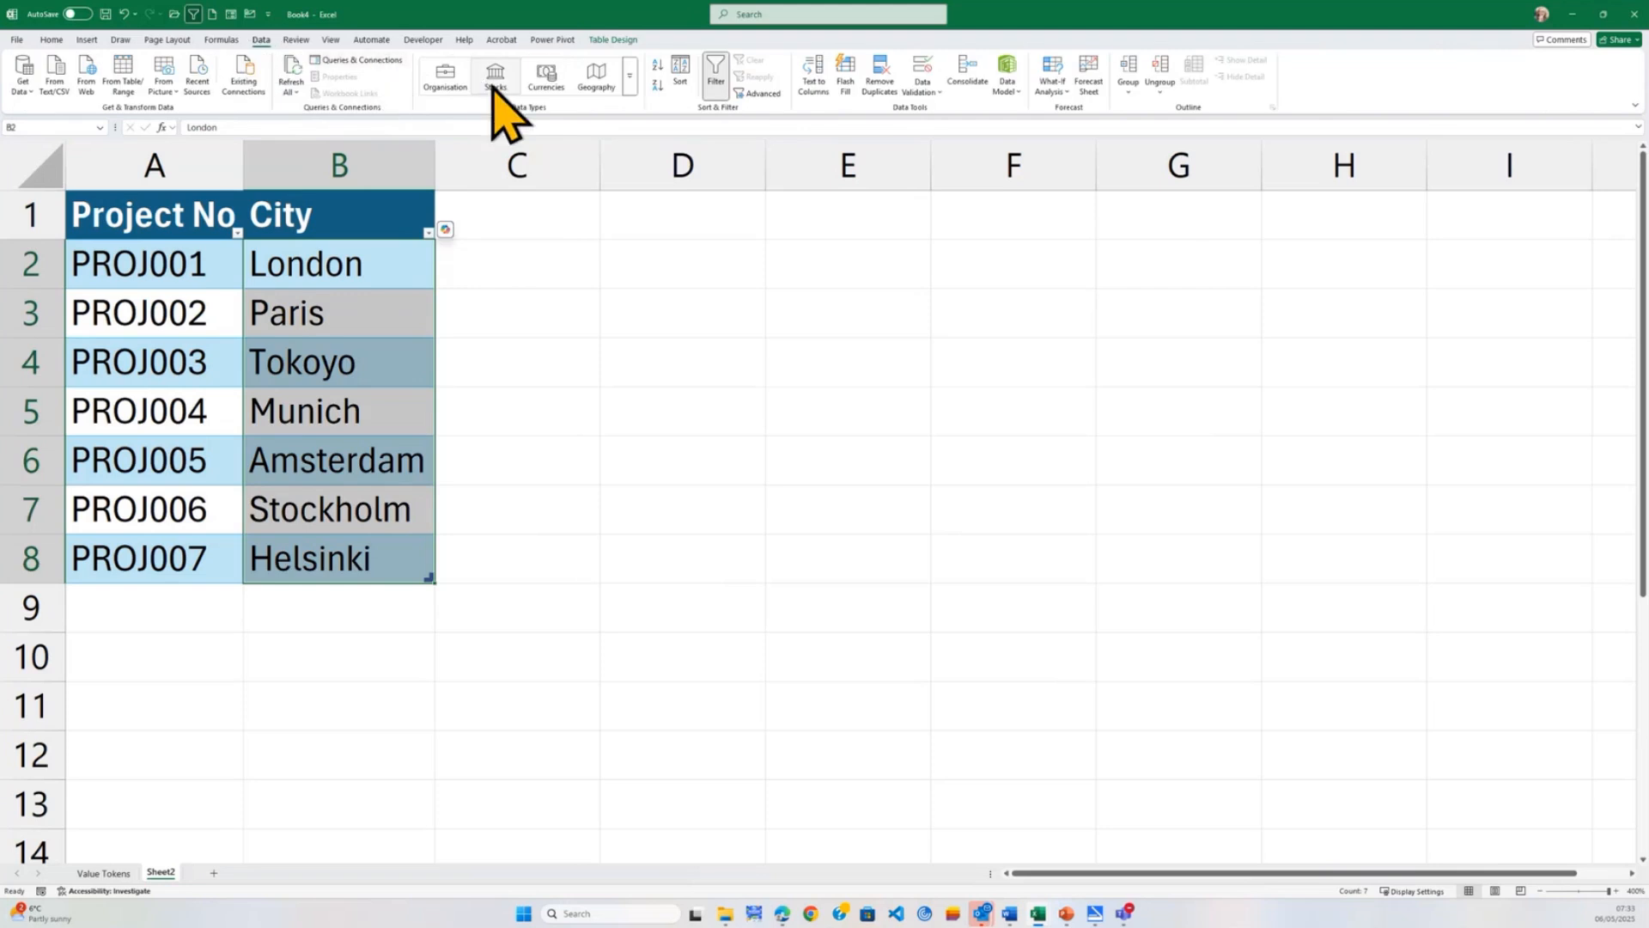
left_click(629, 77)
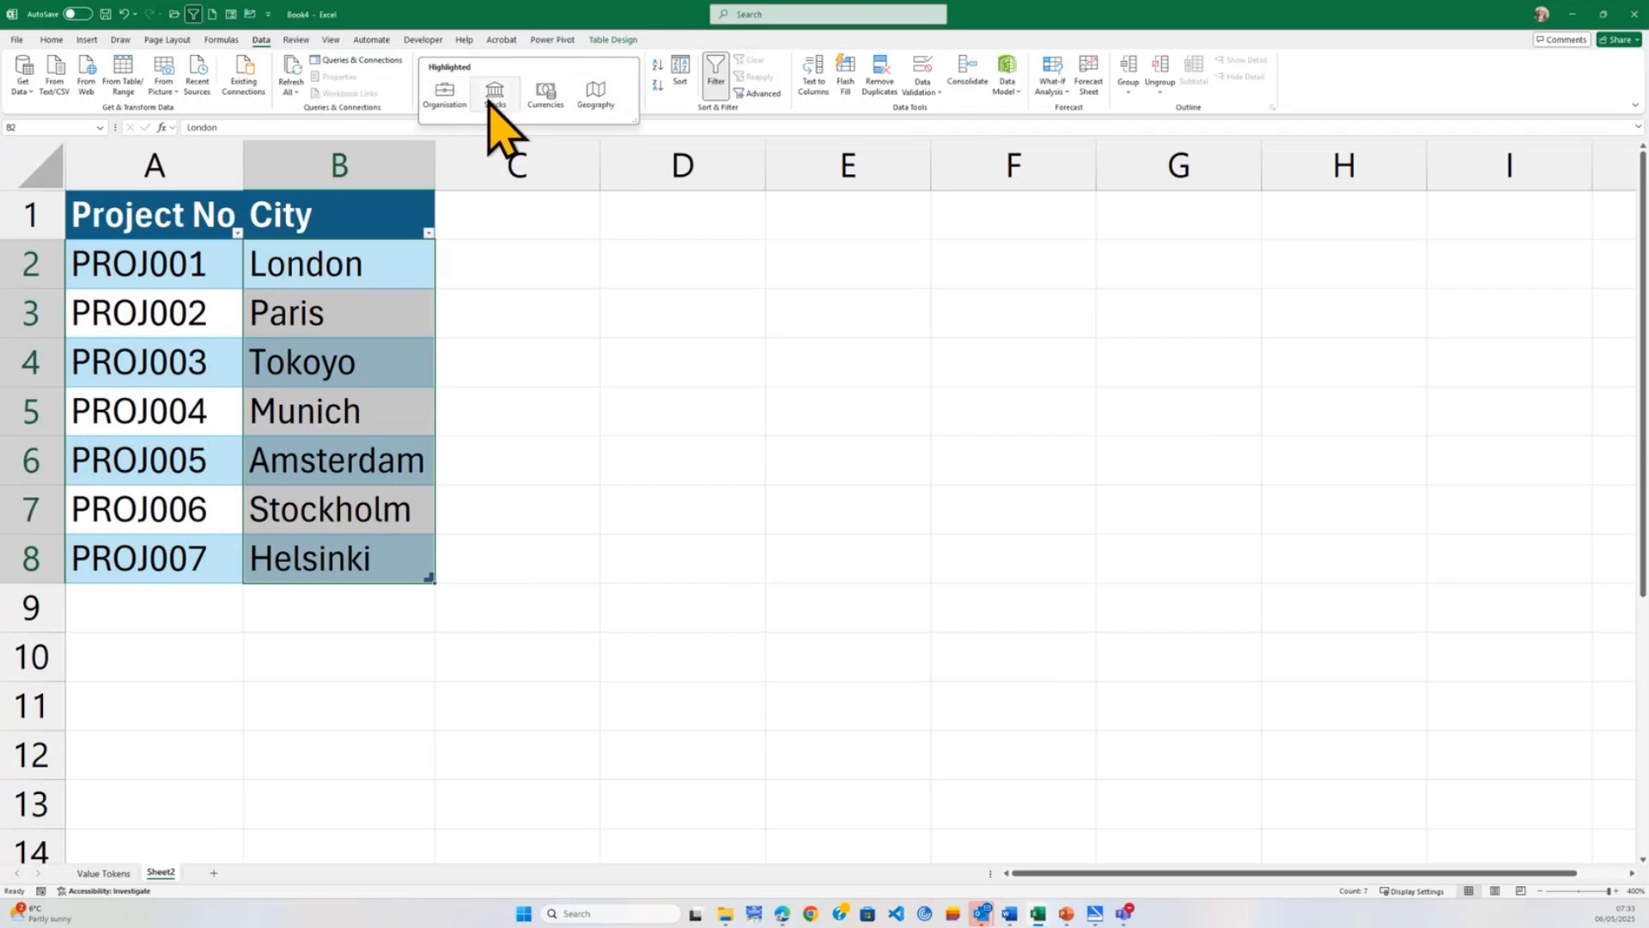
left_click(590, 101)
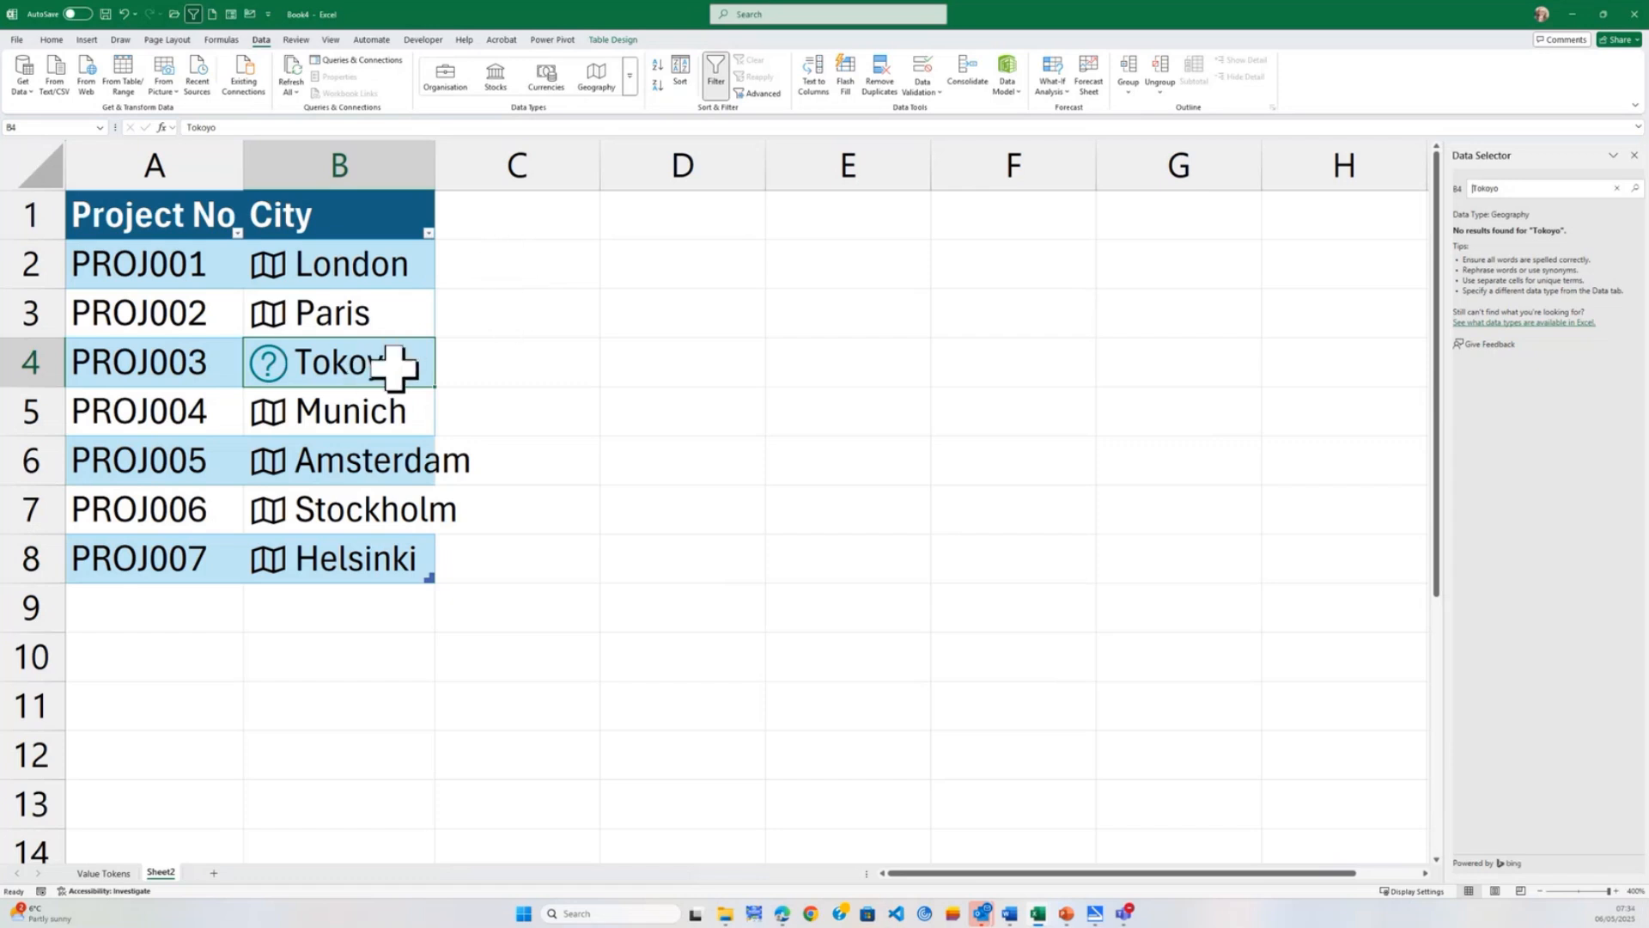
Correct the city for PROJ003 to Tokyo and fit the City column's width to its contents.
double_click(364, 365)
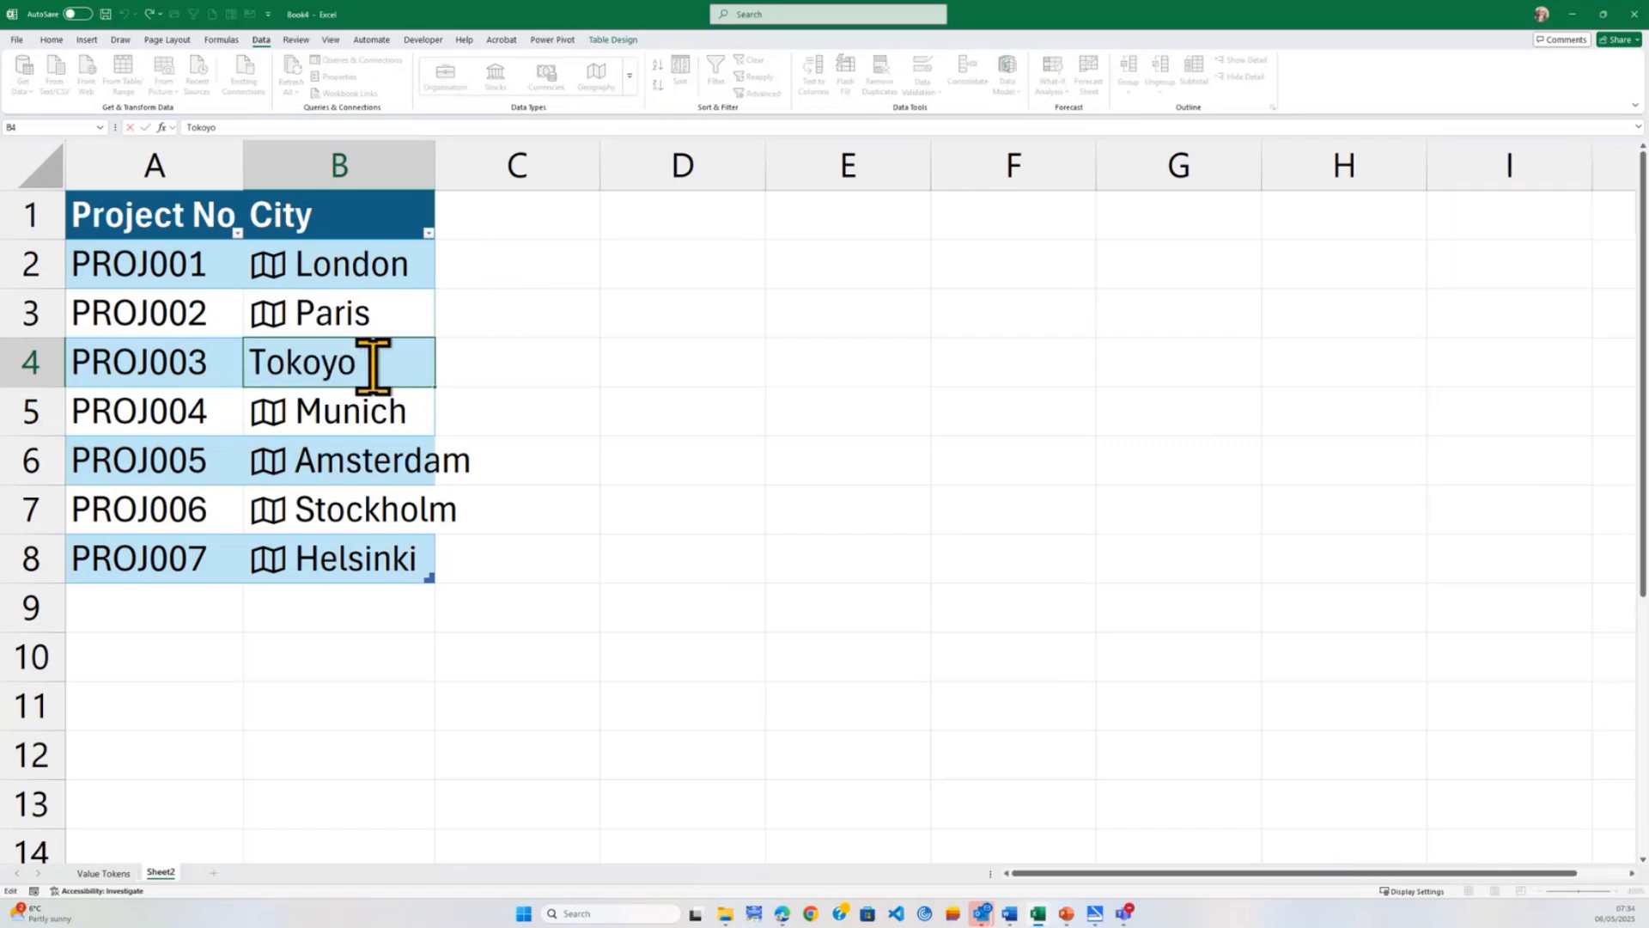
left_click_drag(365, 365, 303, 361)
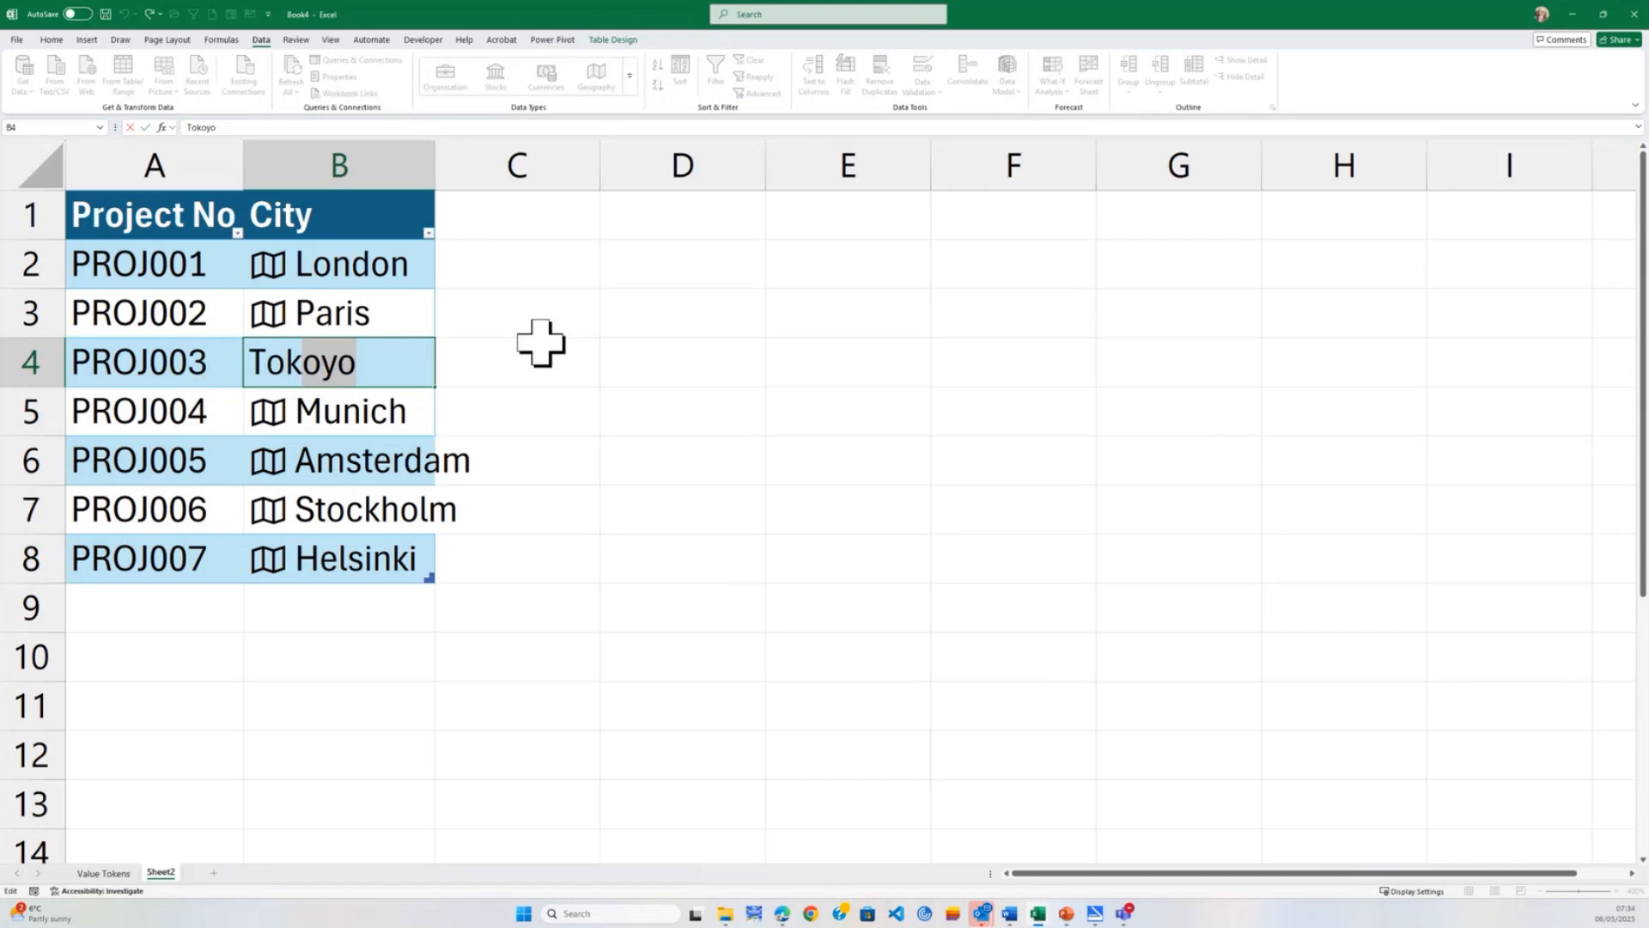
type("y")
key("Return")
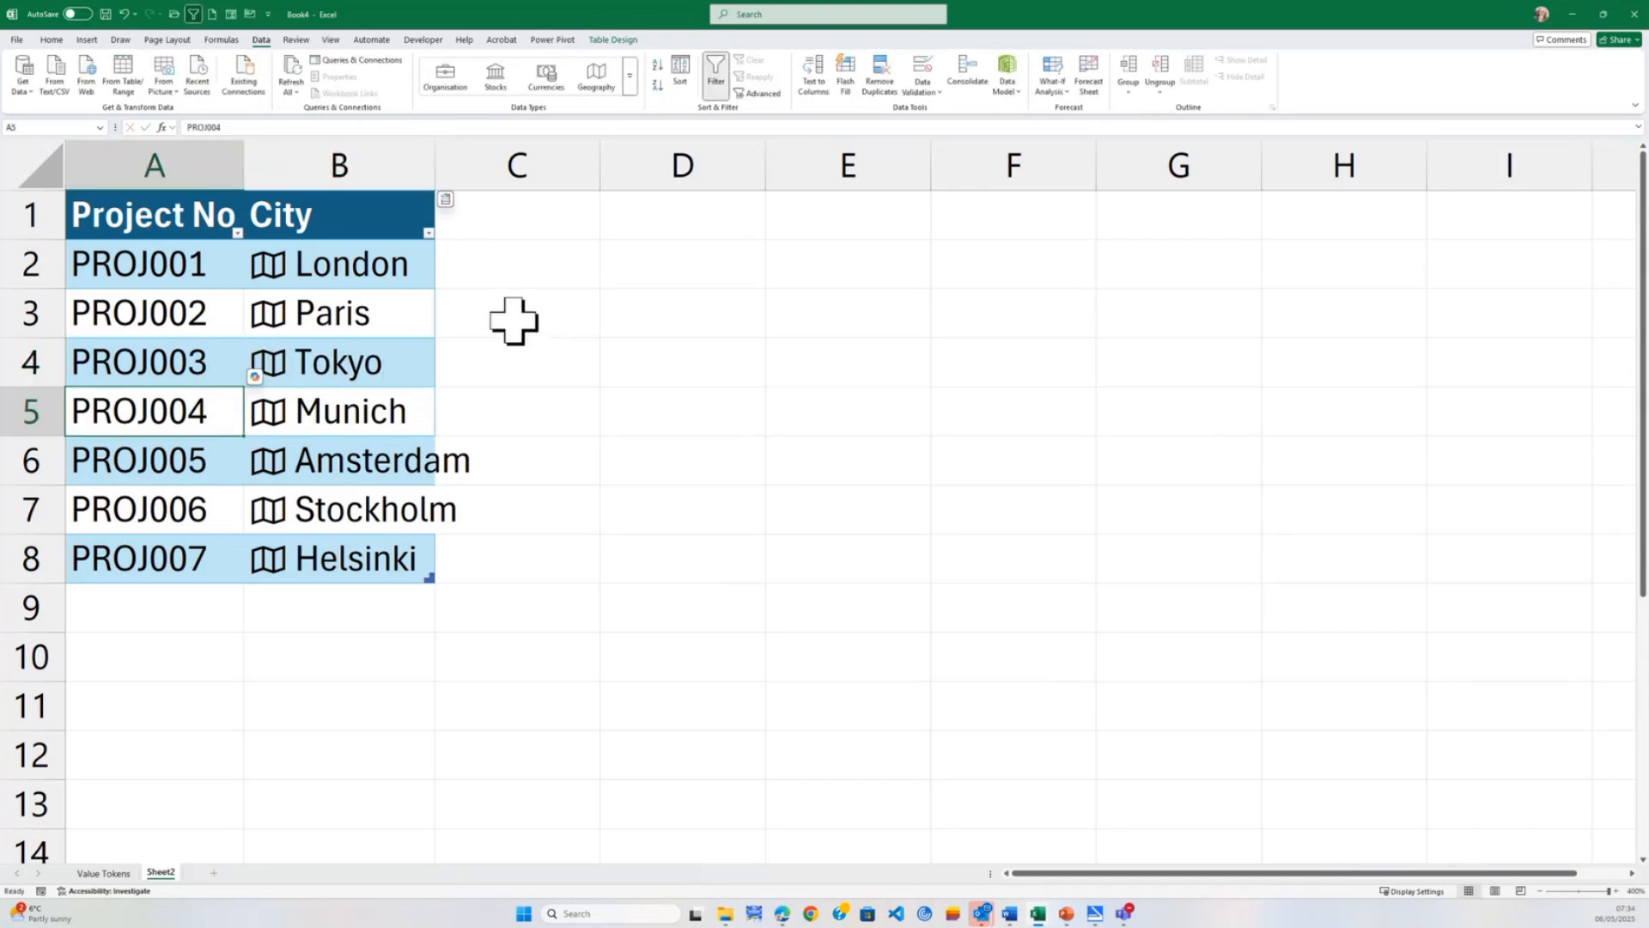
double_click(435, 159)
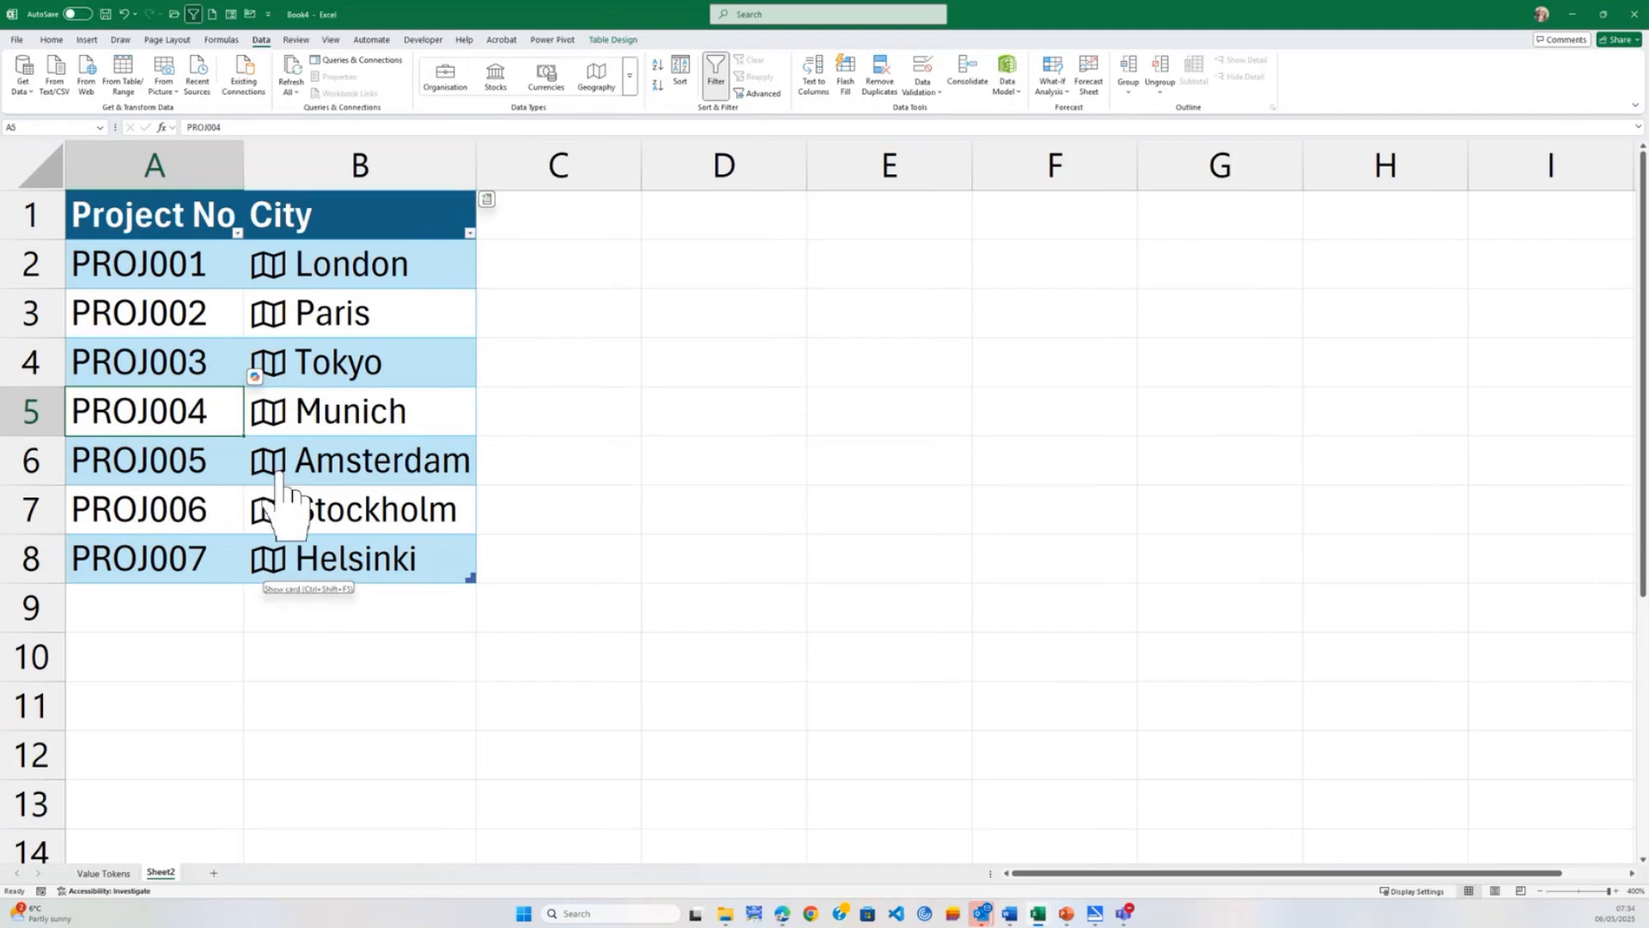
Open the Geography data card for Tokyo, read through its fields and description, and close it.
left_click(268, 362)
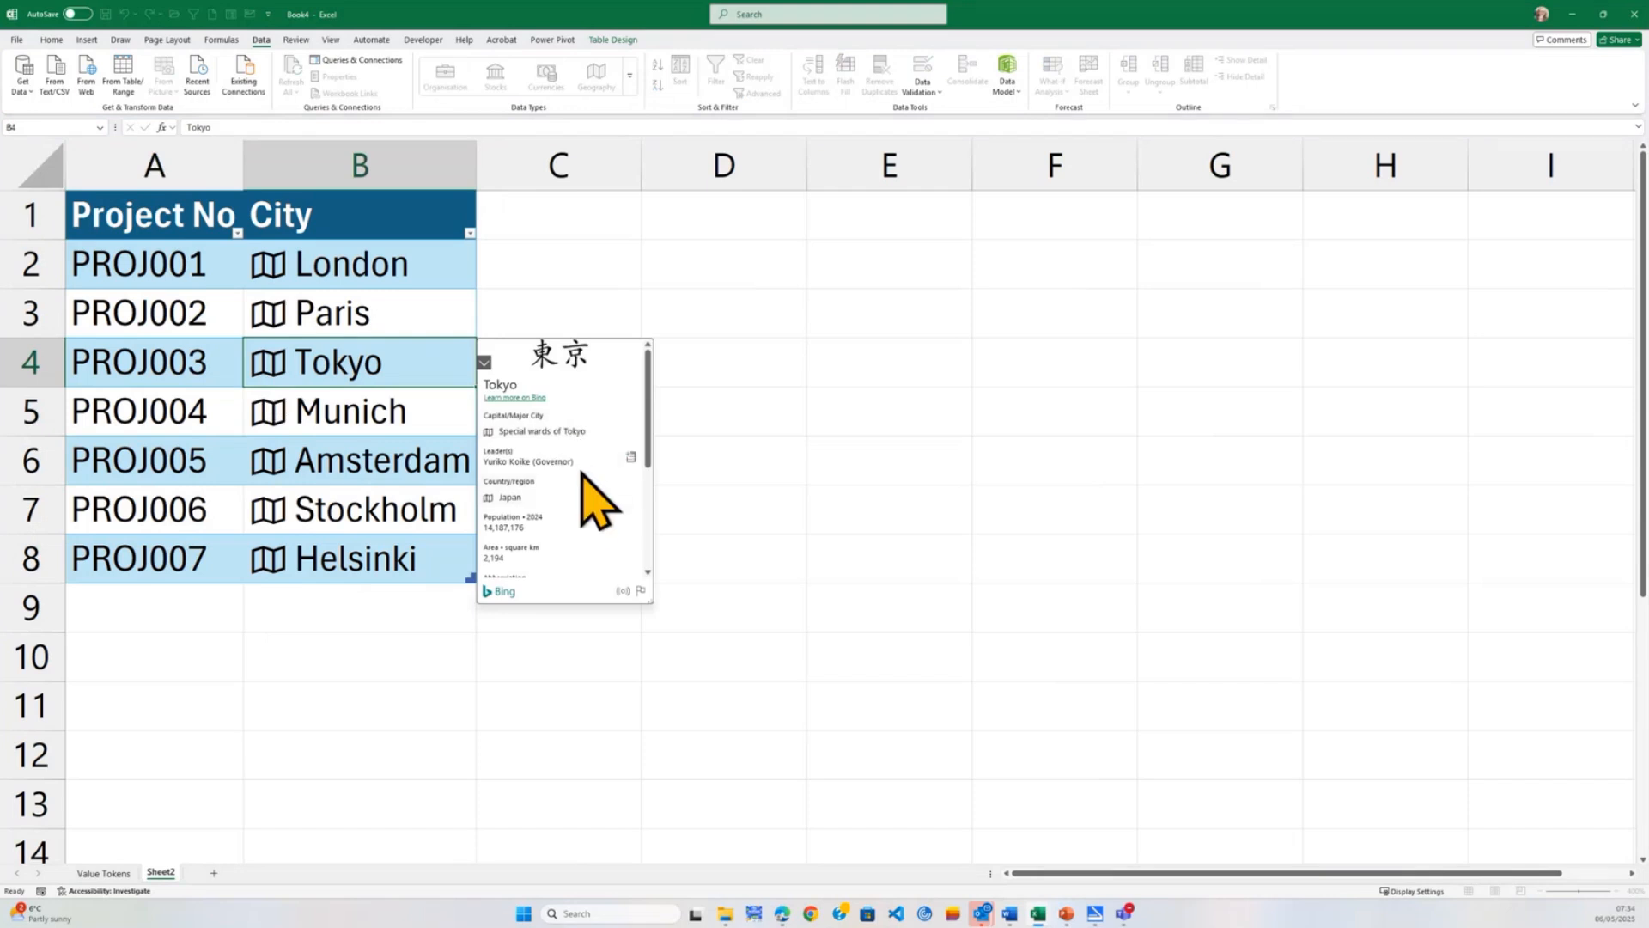
scroll(583, 485, "down", 3)
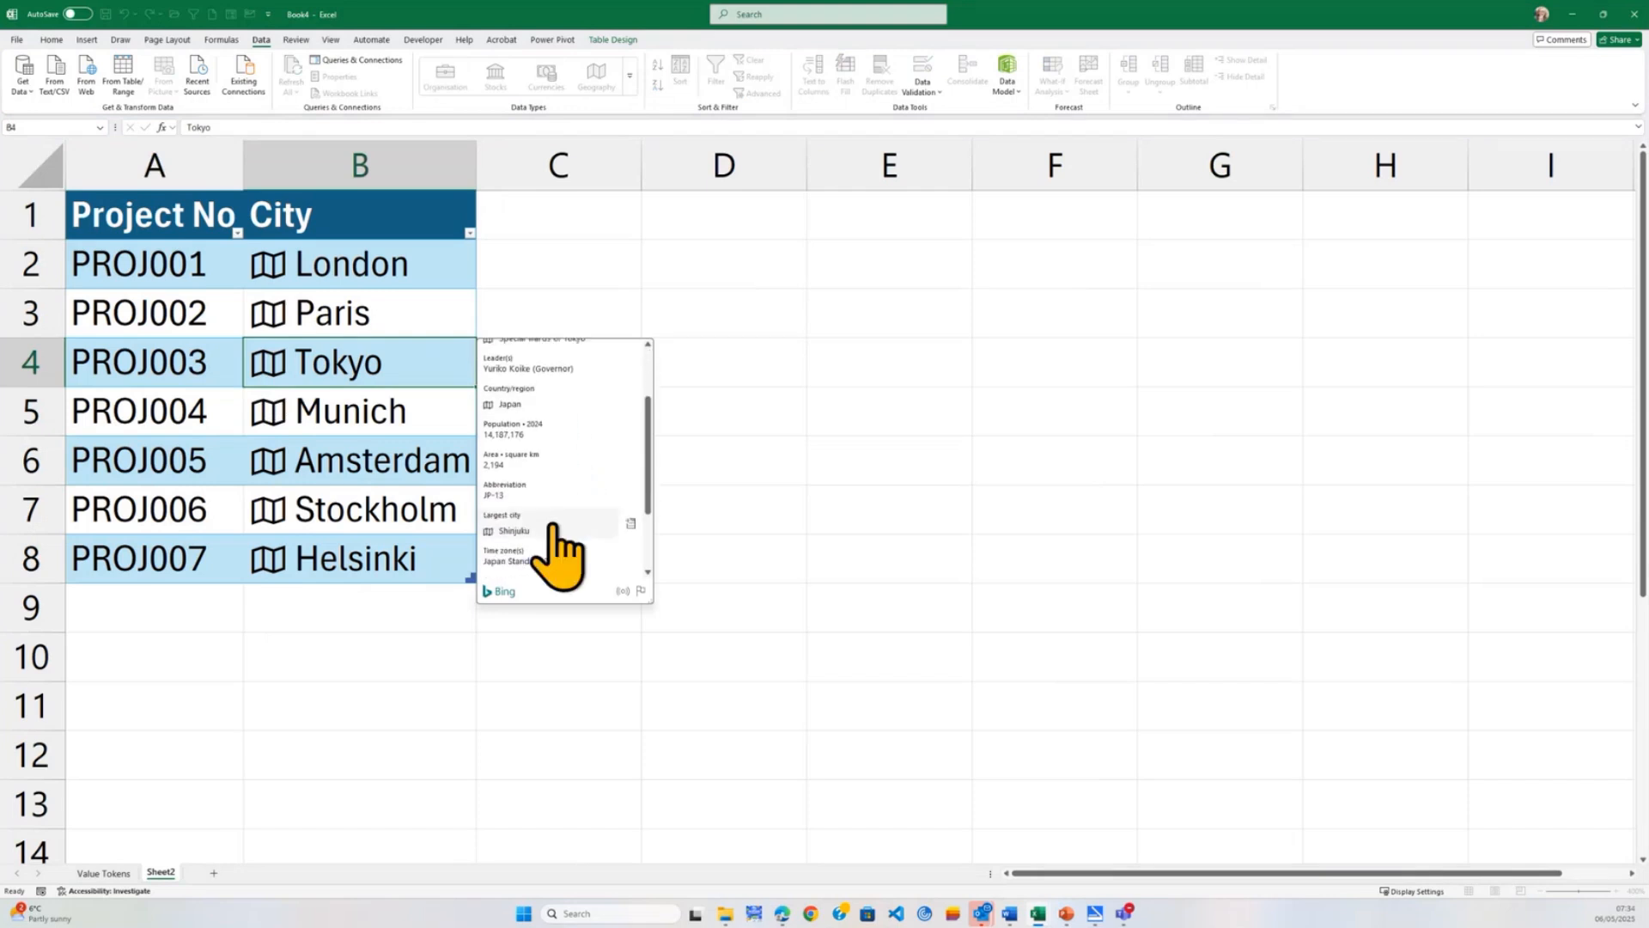
scroll(557, 549, "down", 1)
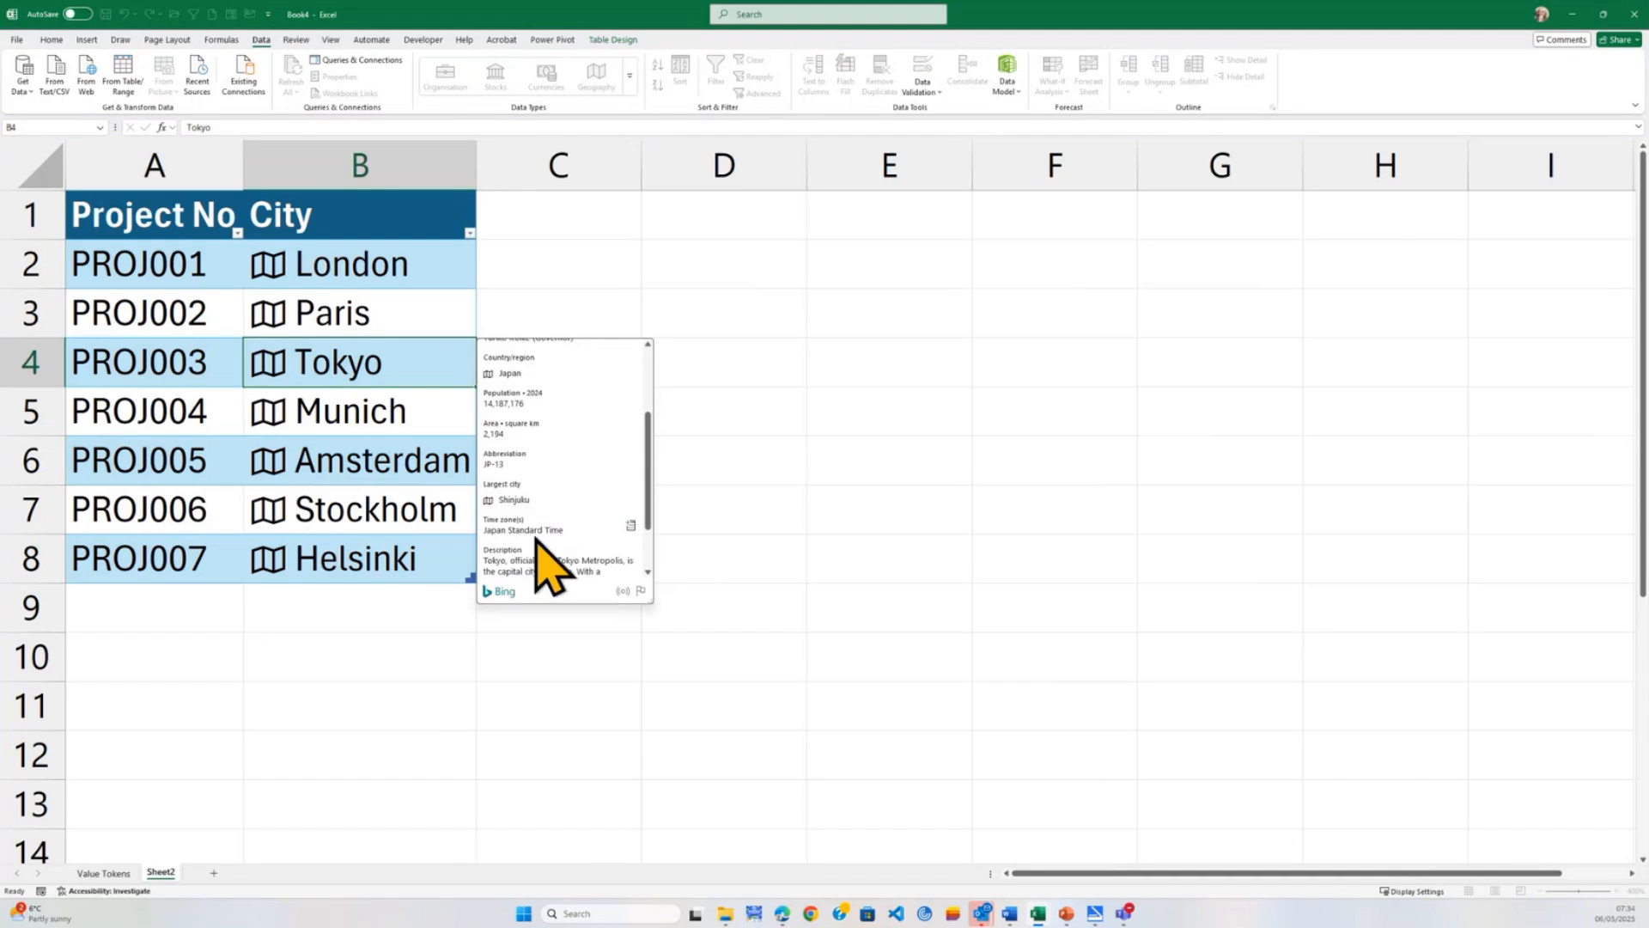
scroll(527, 528, "down", 1)
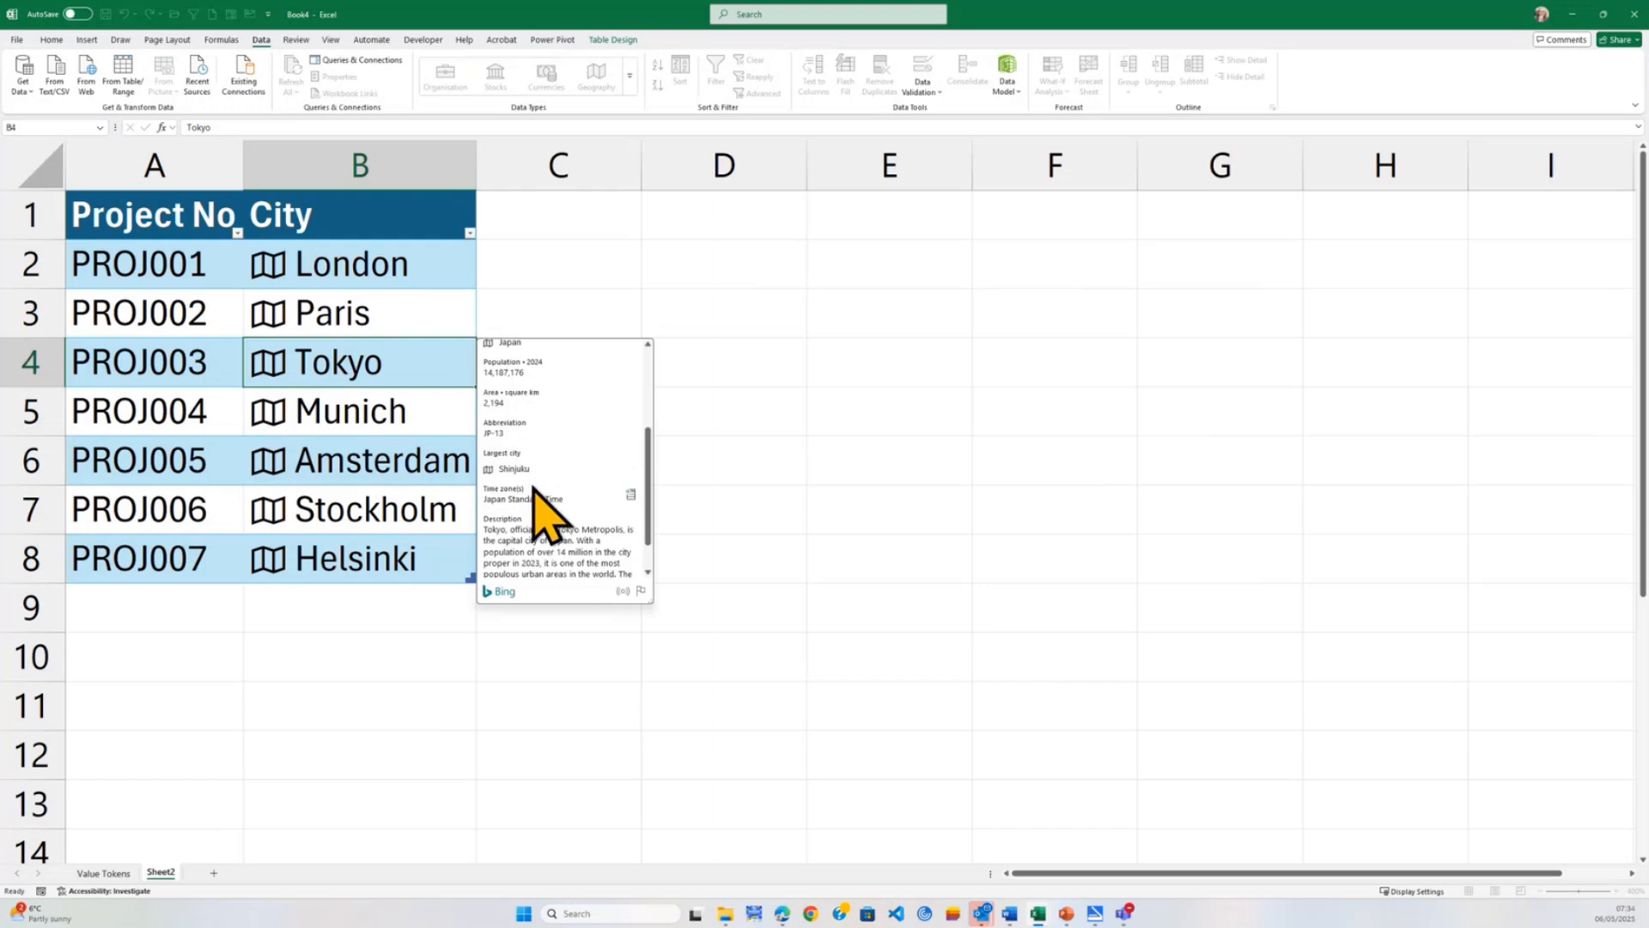
scroll(531, 484, "up", 1)
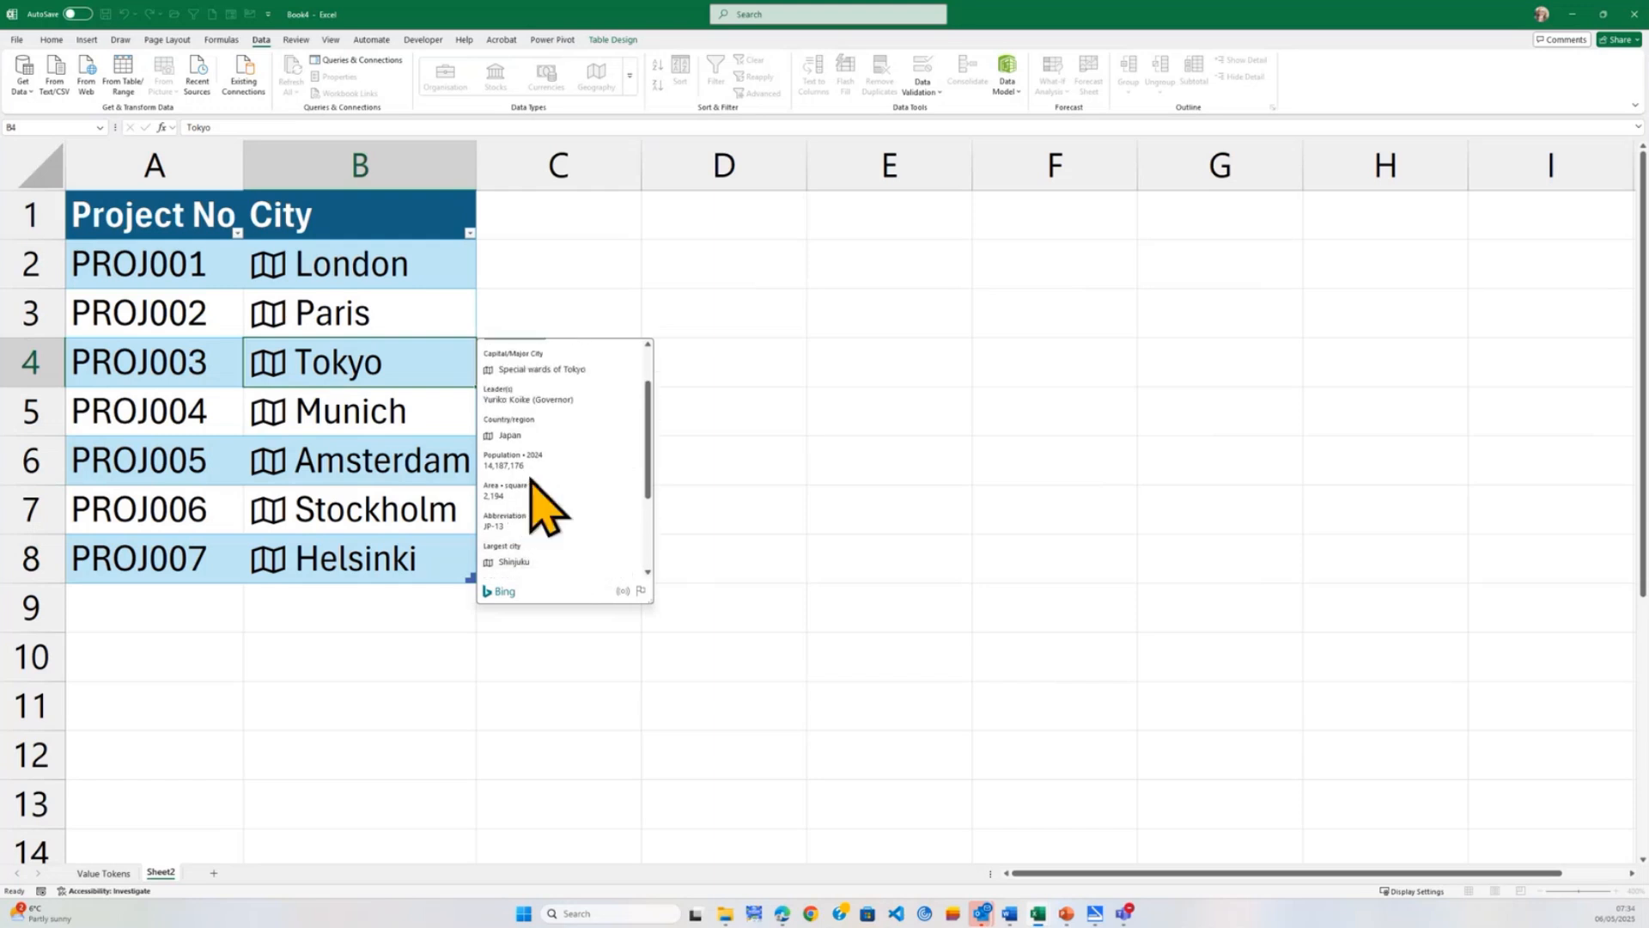
scroll(537, 502, "up", 2)
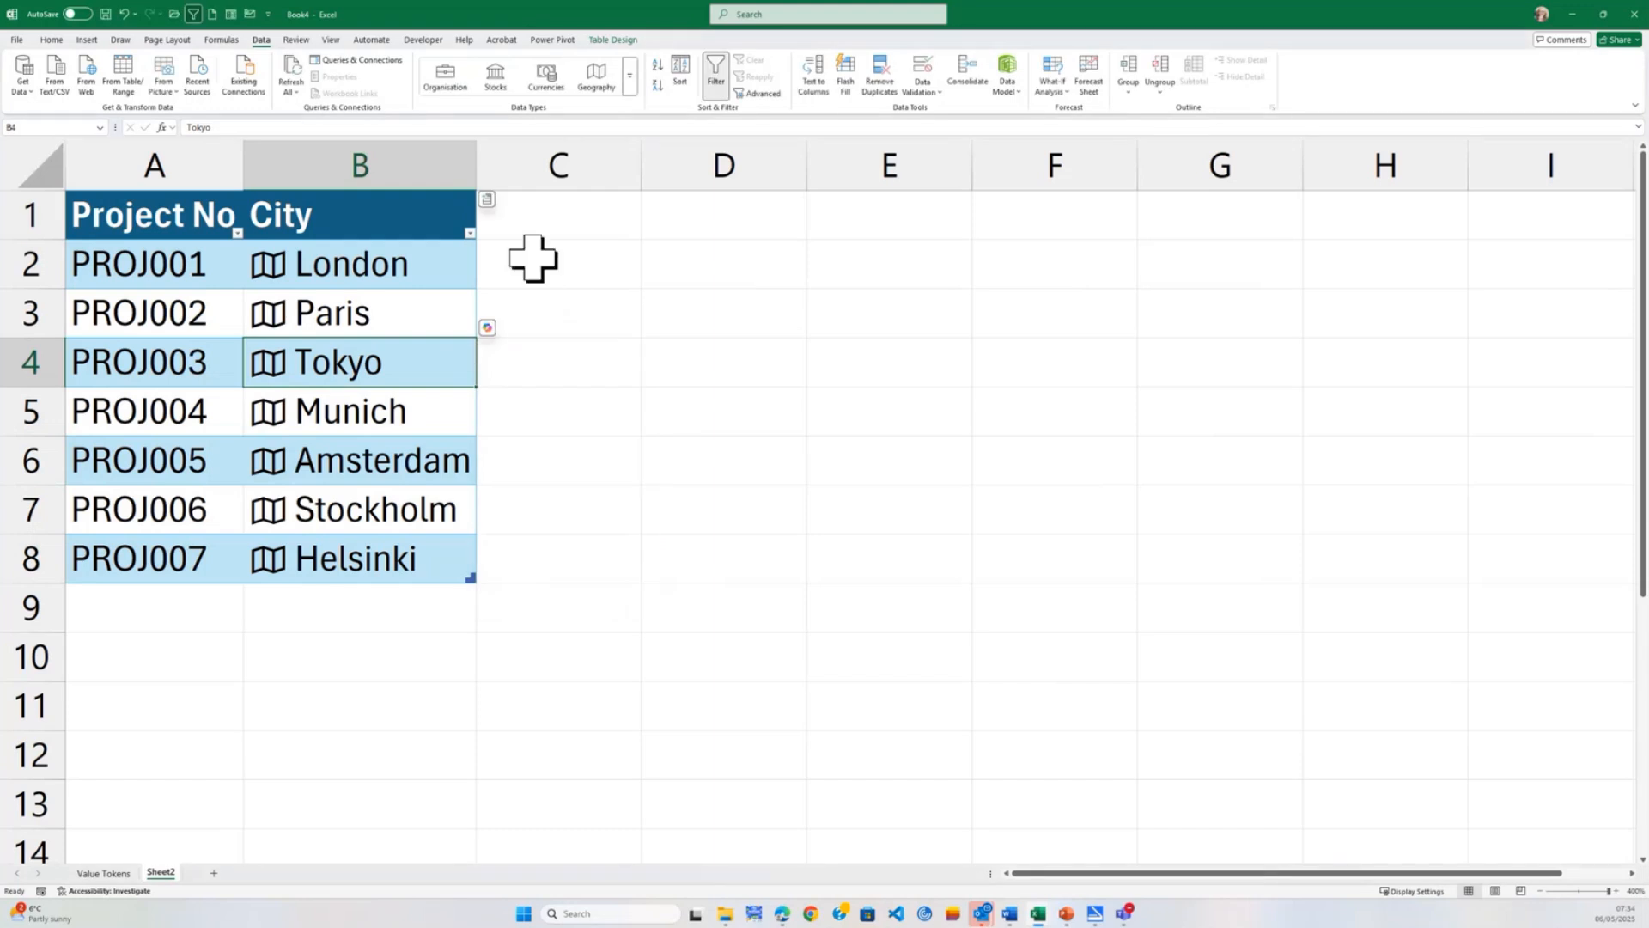
left_click(542, 229)
left_click(570, 269)
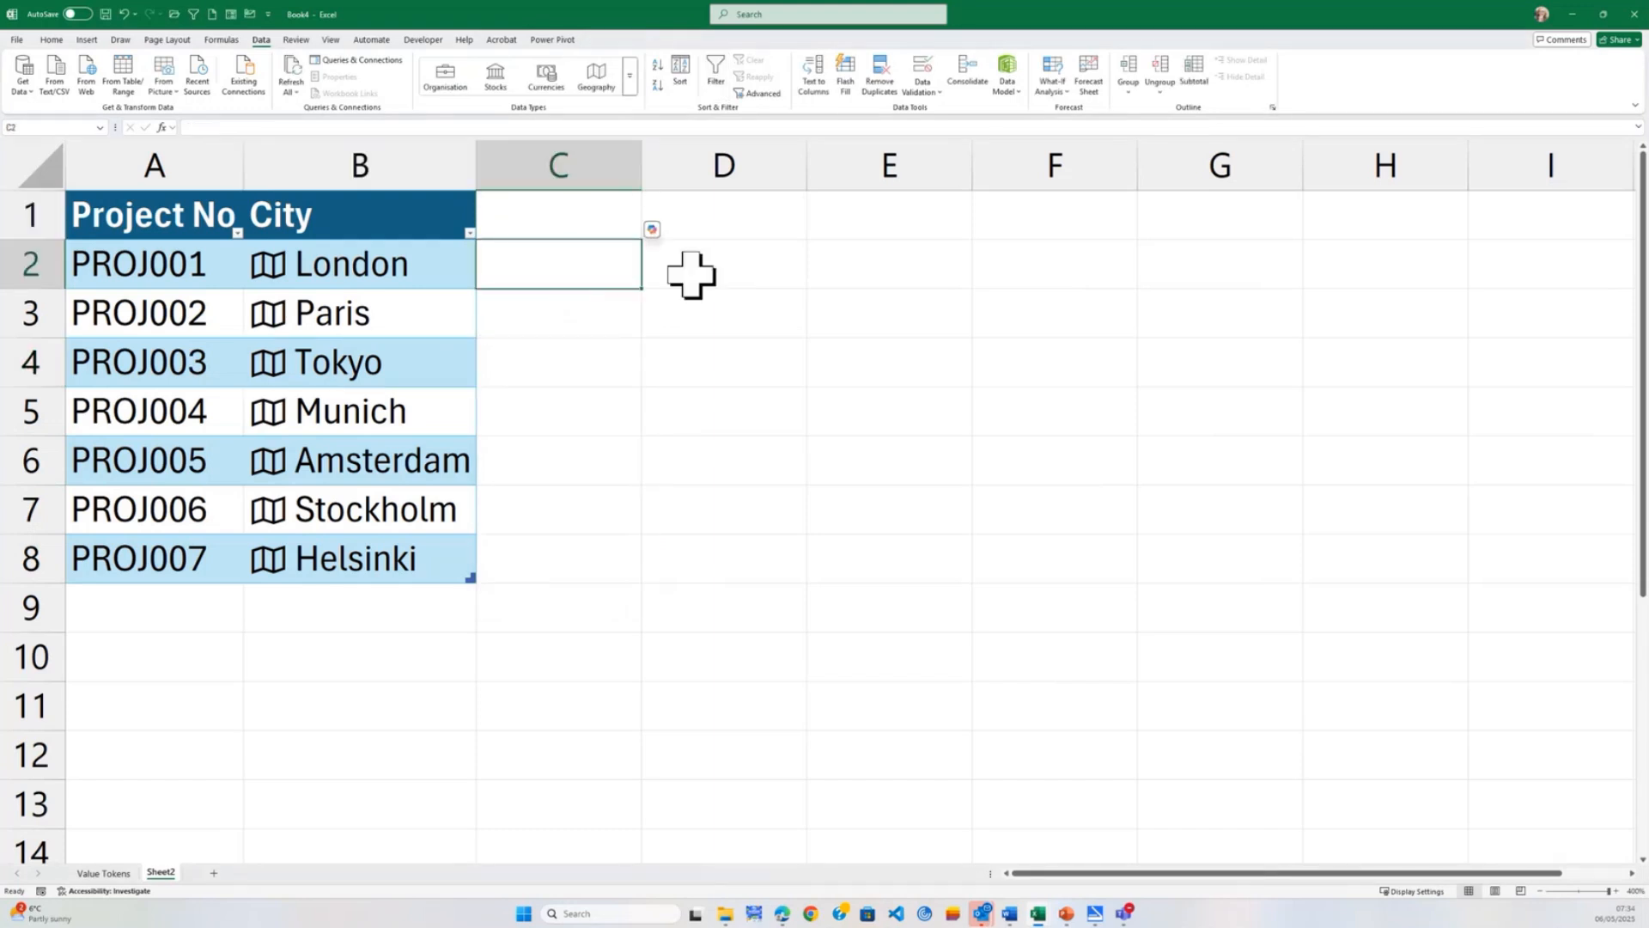
Open the Geography data card for London, read it through to the description, and close it.
right_click(283, 283)
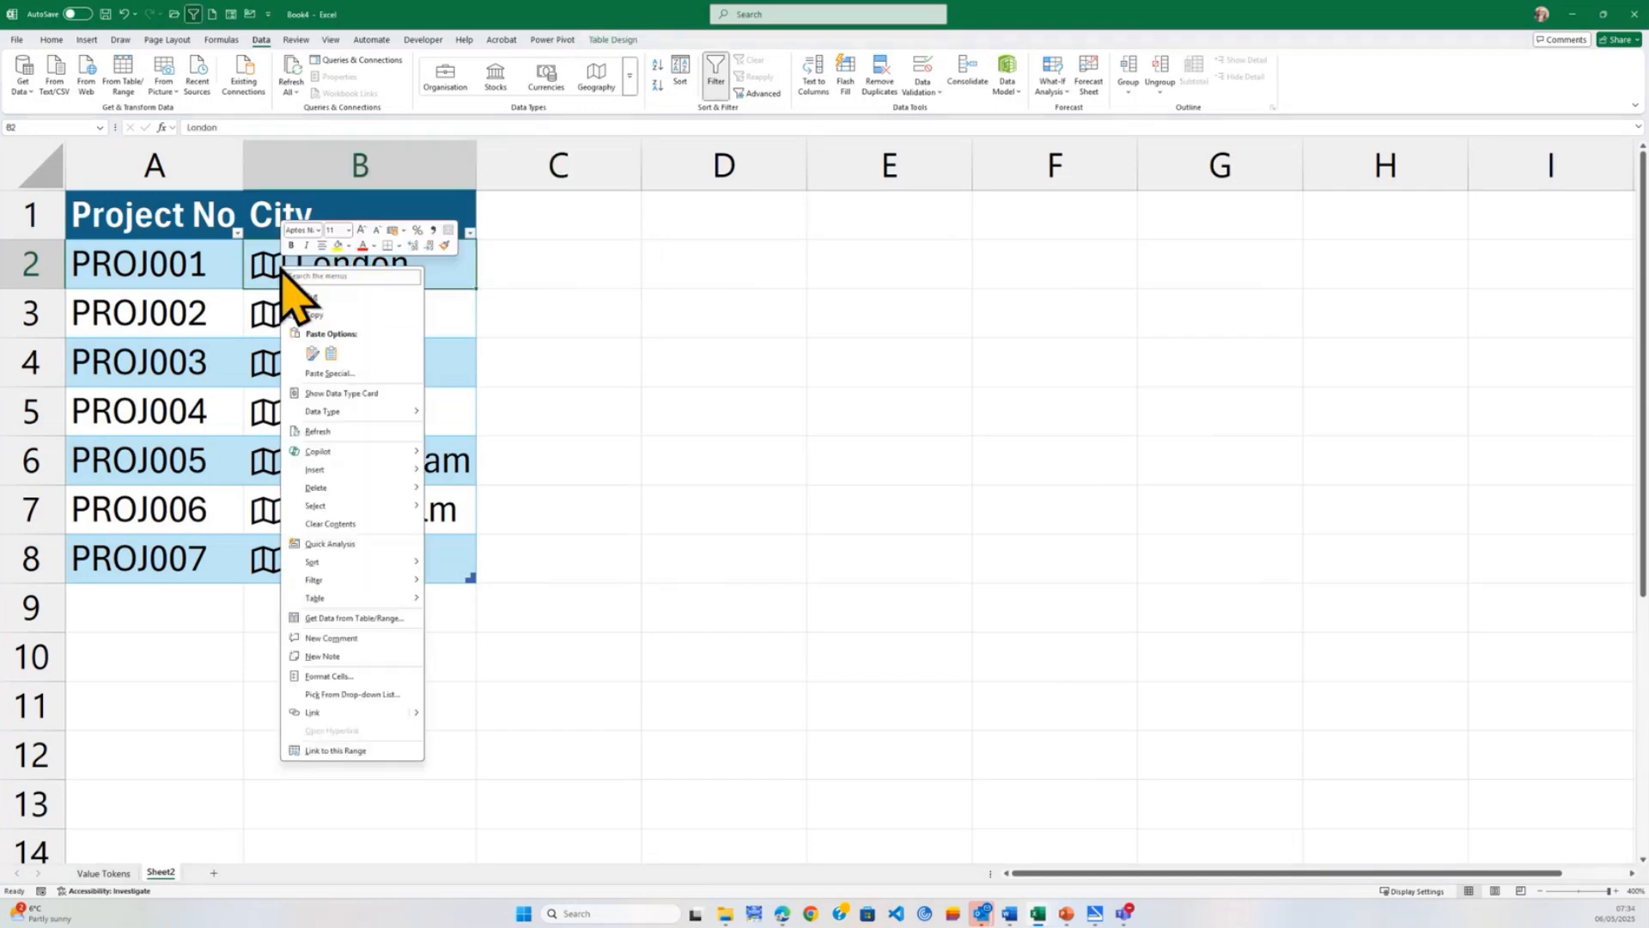
left_click(262, 275)
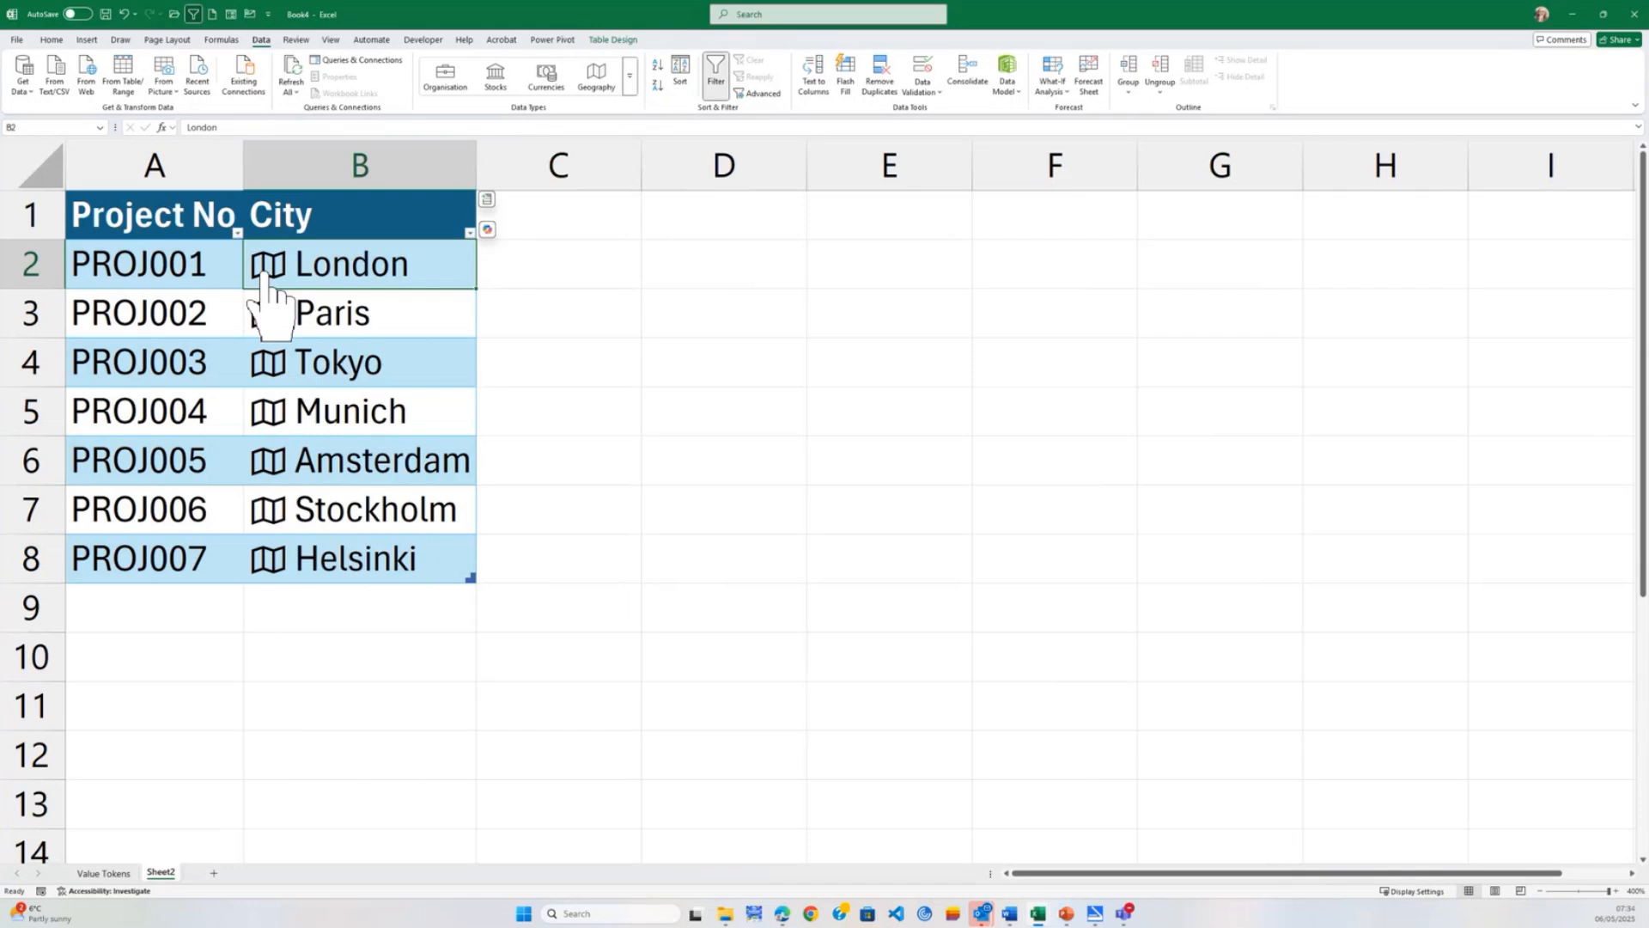
left_click(264, 273)
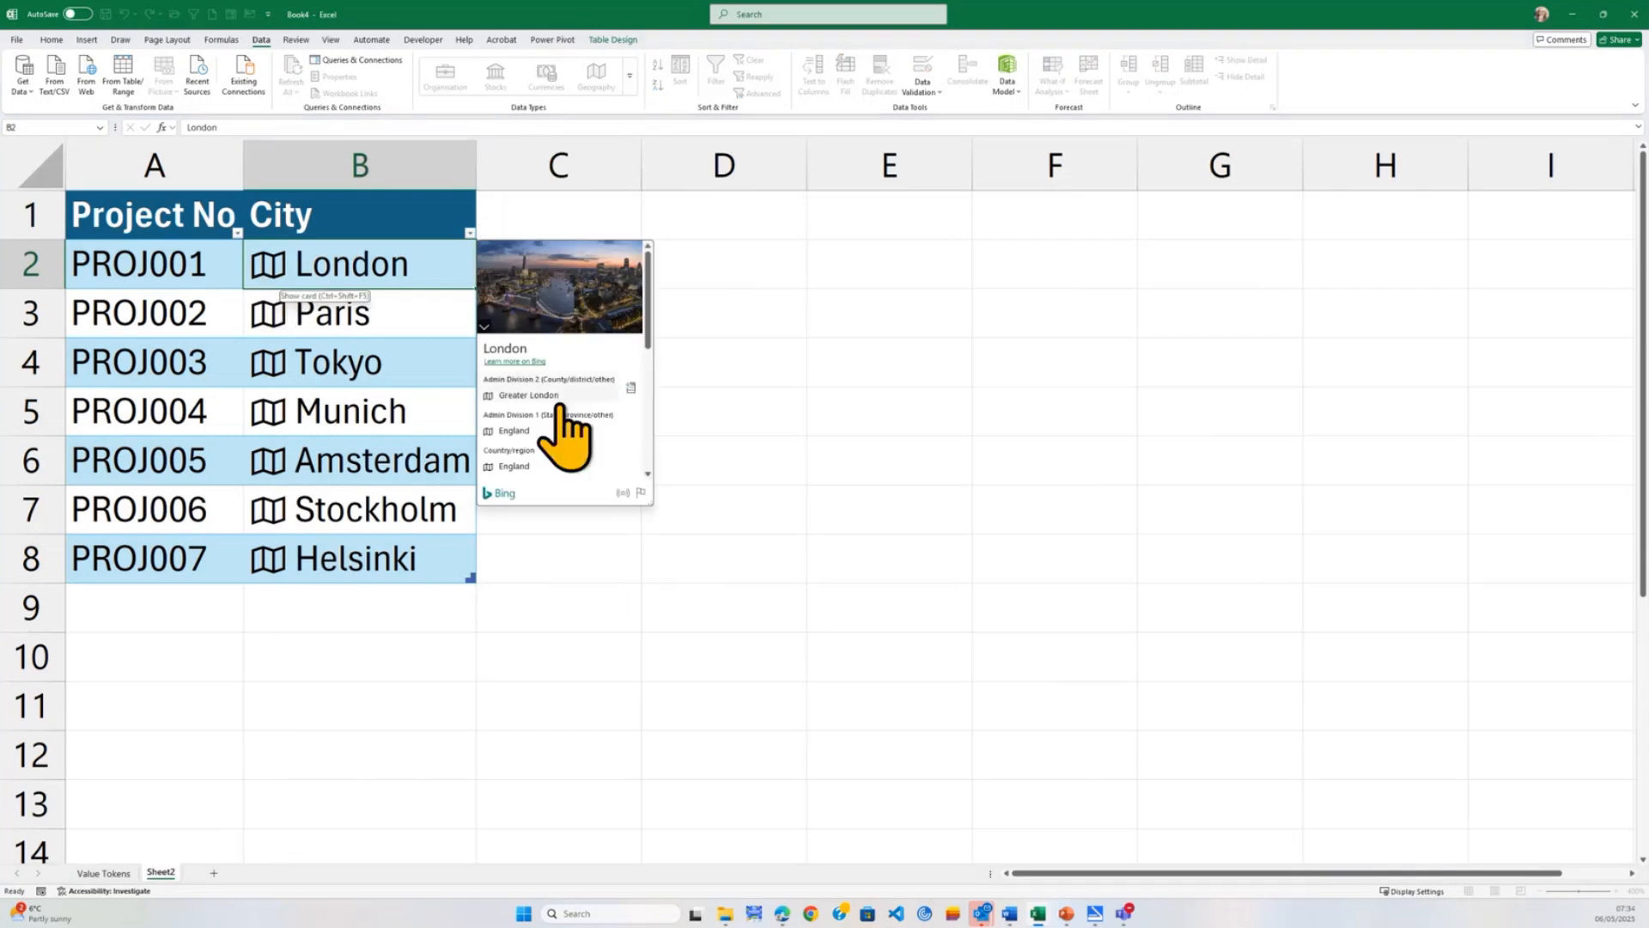
left_click_drag(648, 343, 657, 464)
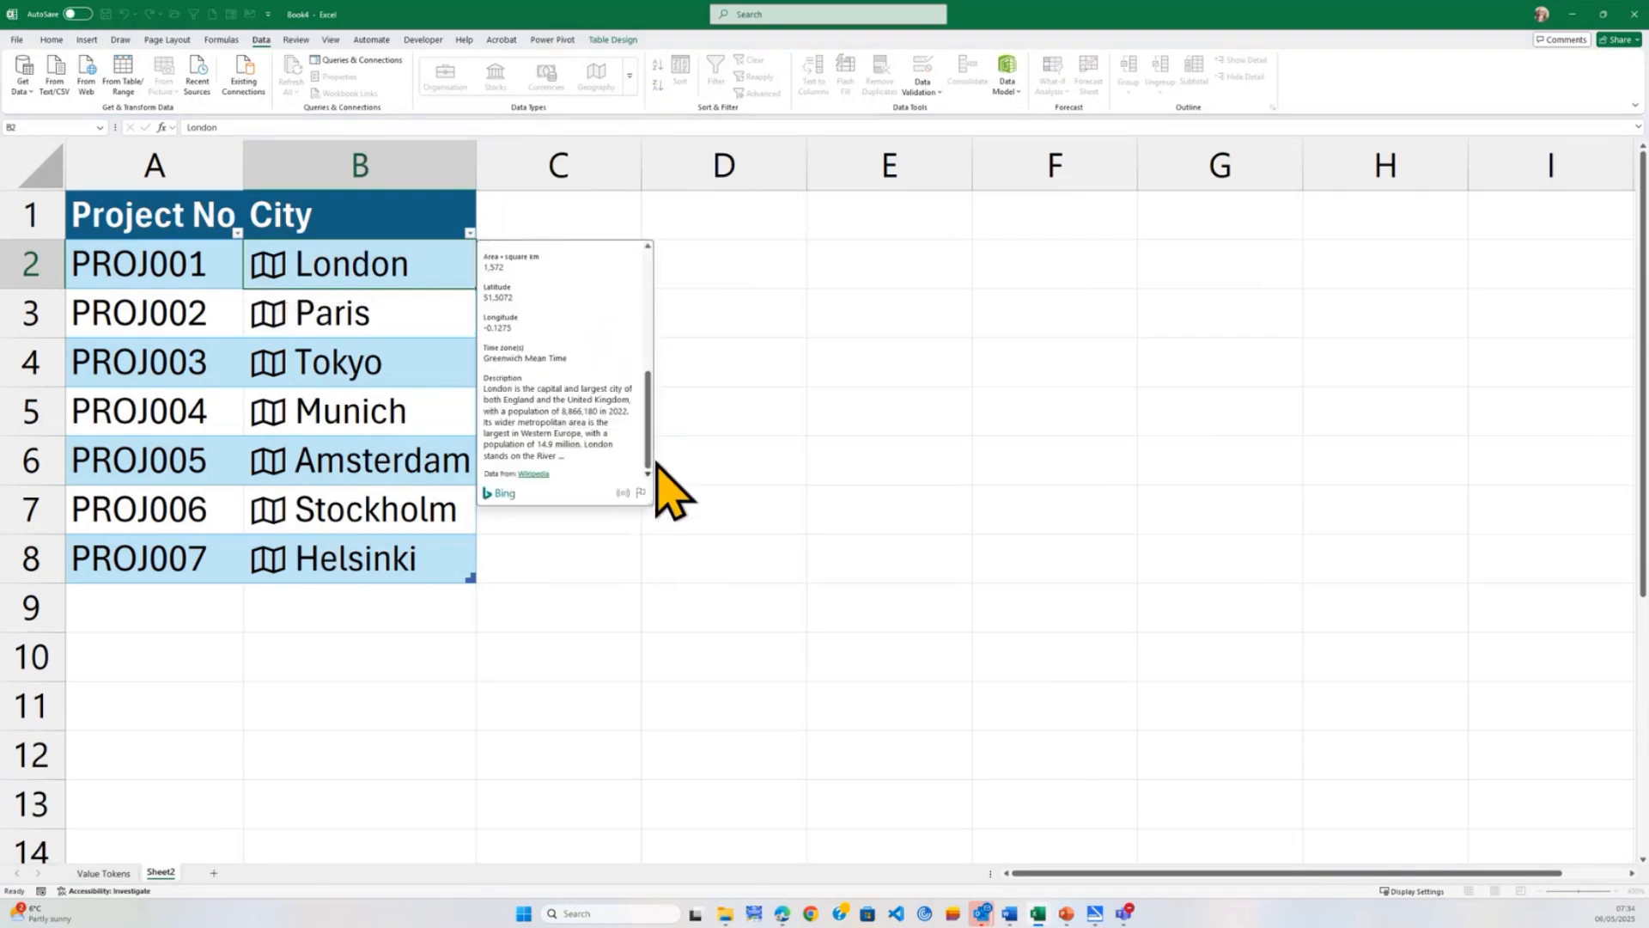
left_click(720, 429)
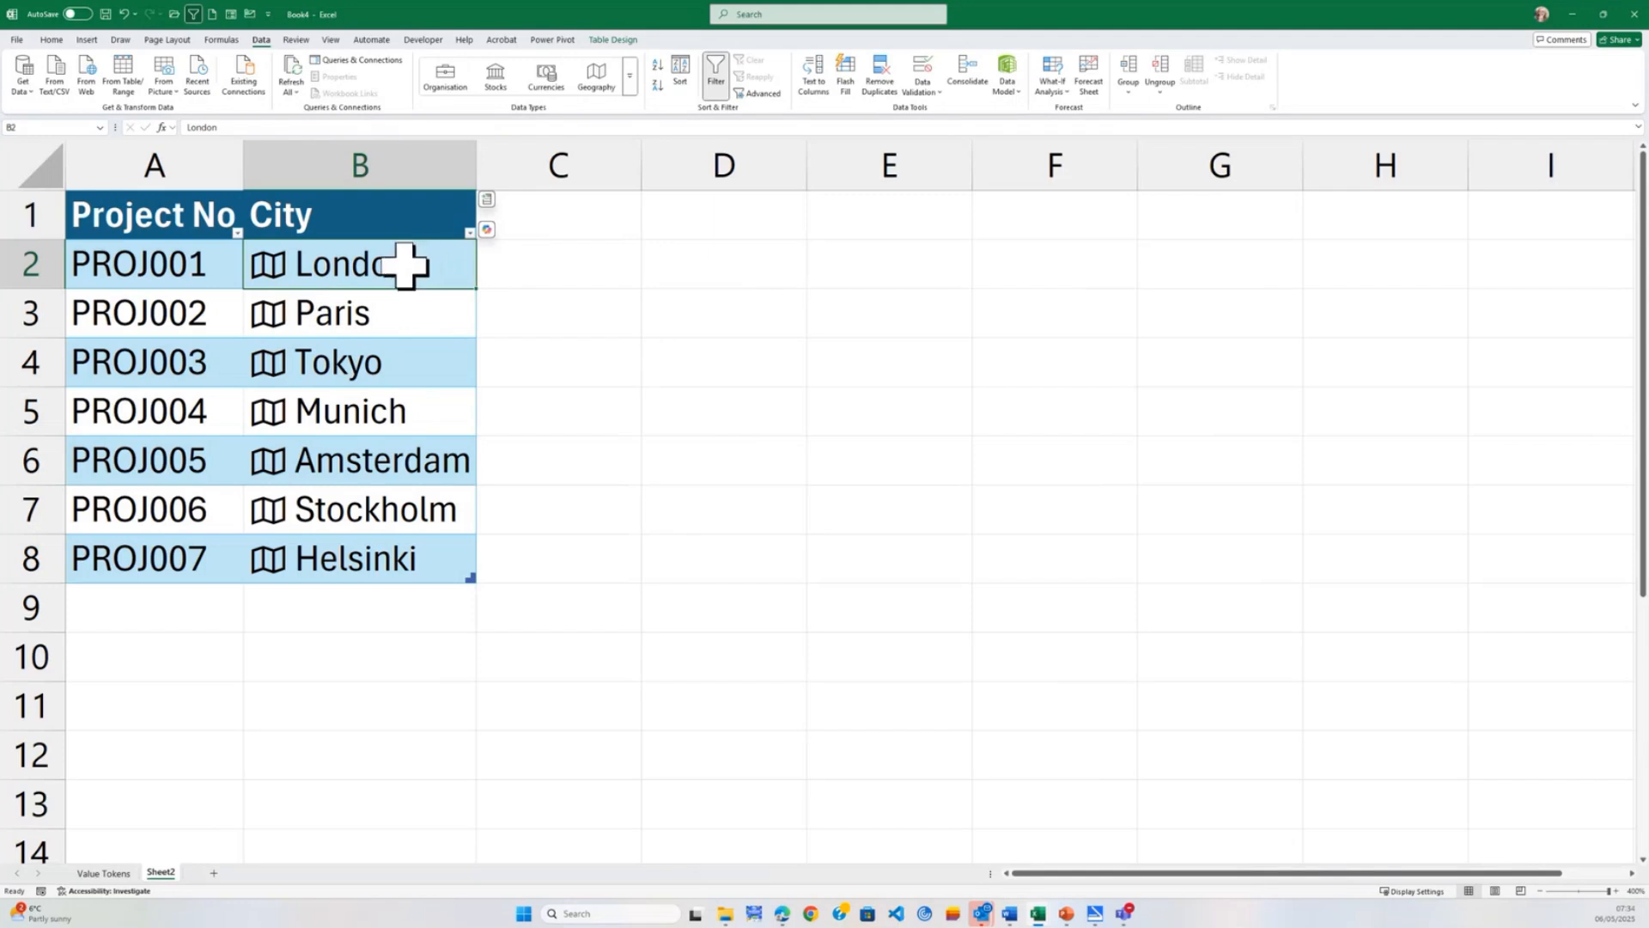
Add a Time zone(s) column extracted from the City data type and fit column C's width to its contents.
left_click(487, 200)
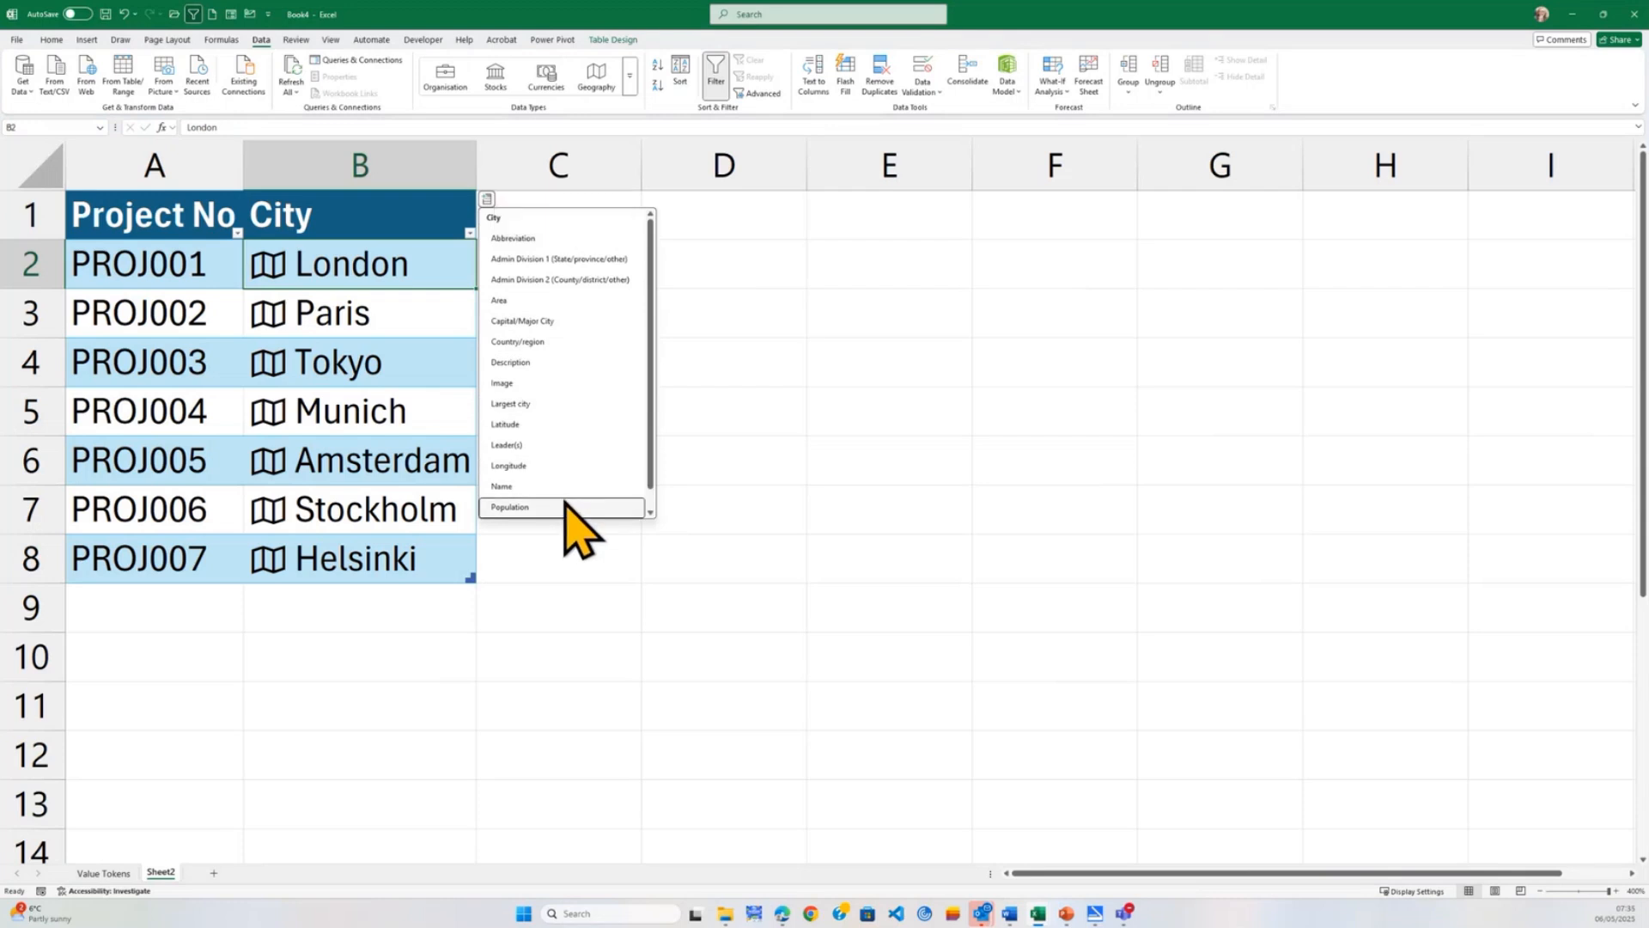
scroll(567, 506, "down", 1)
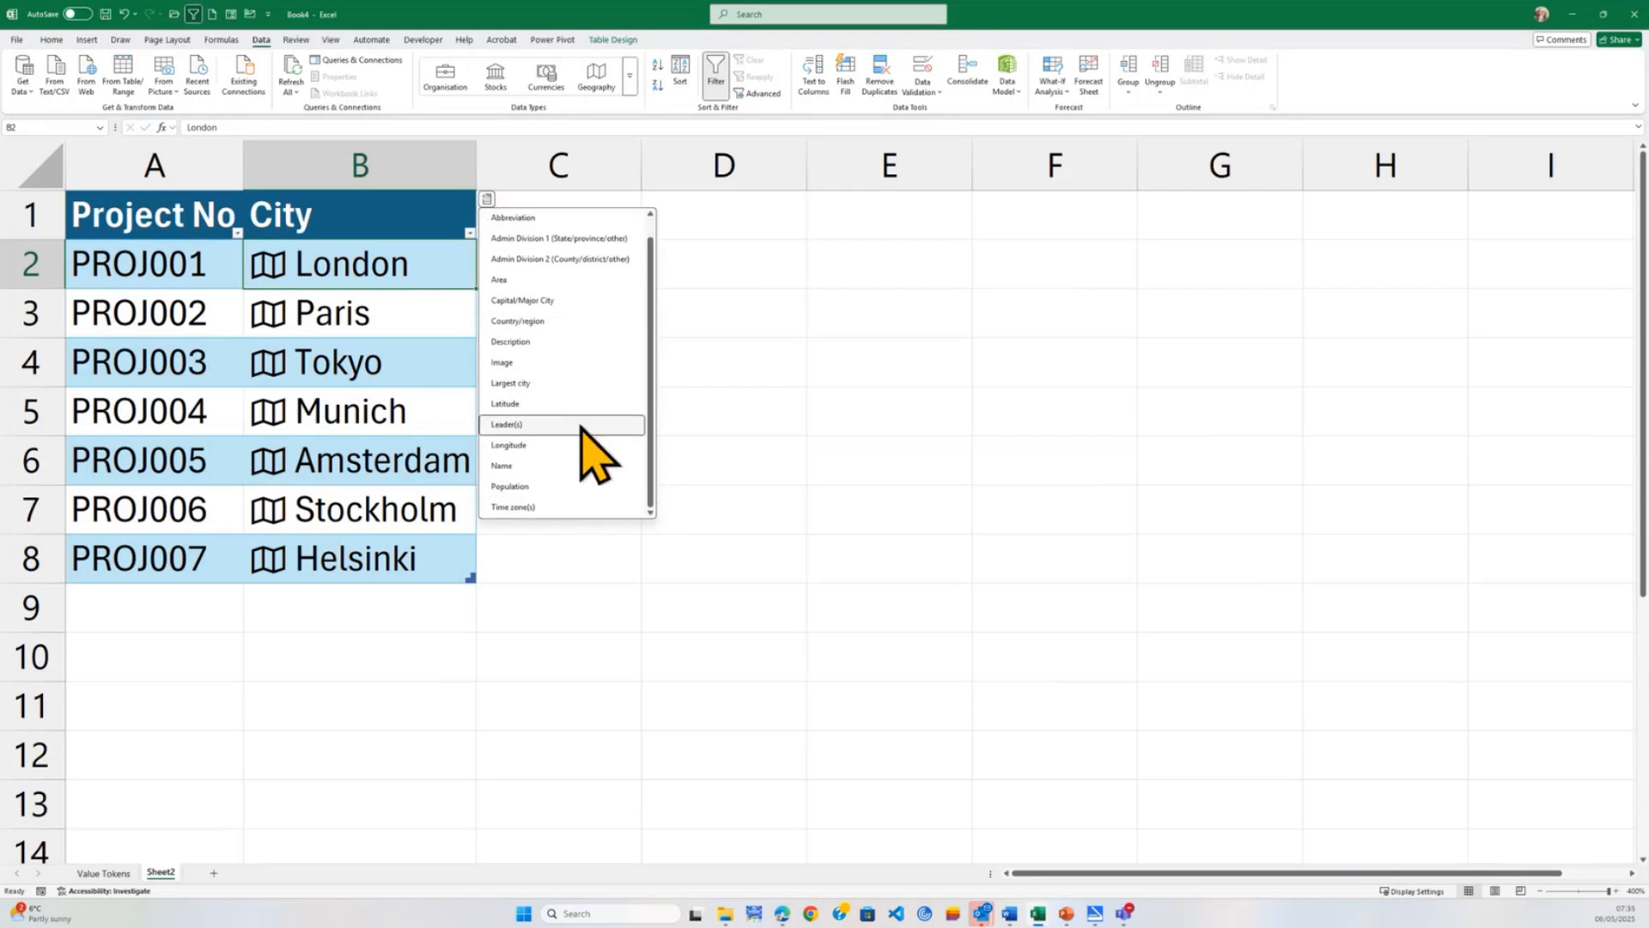
left_click(583, 505)
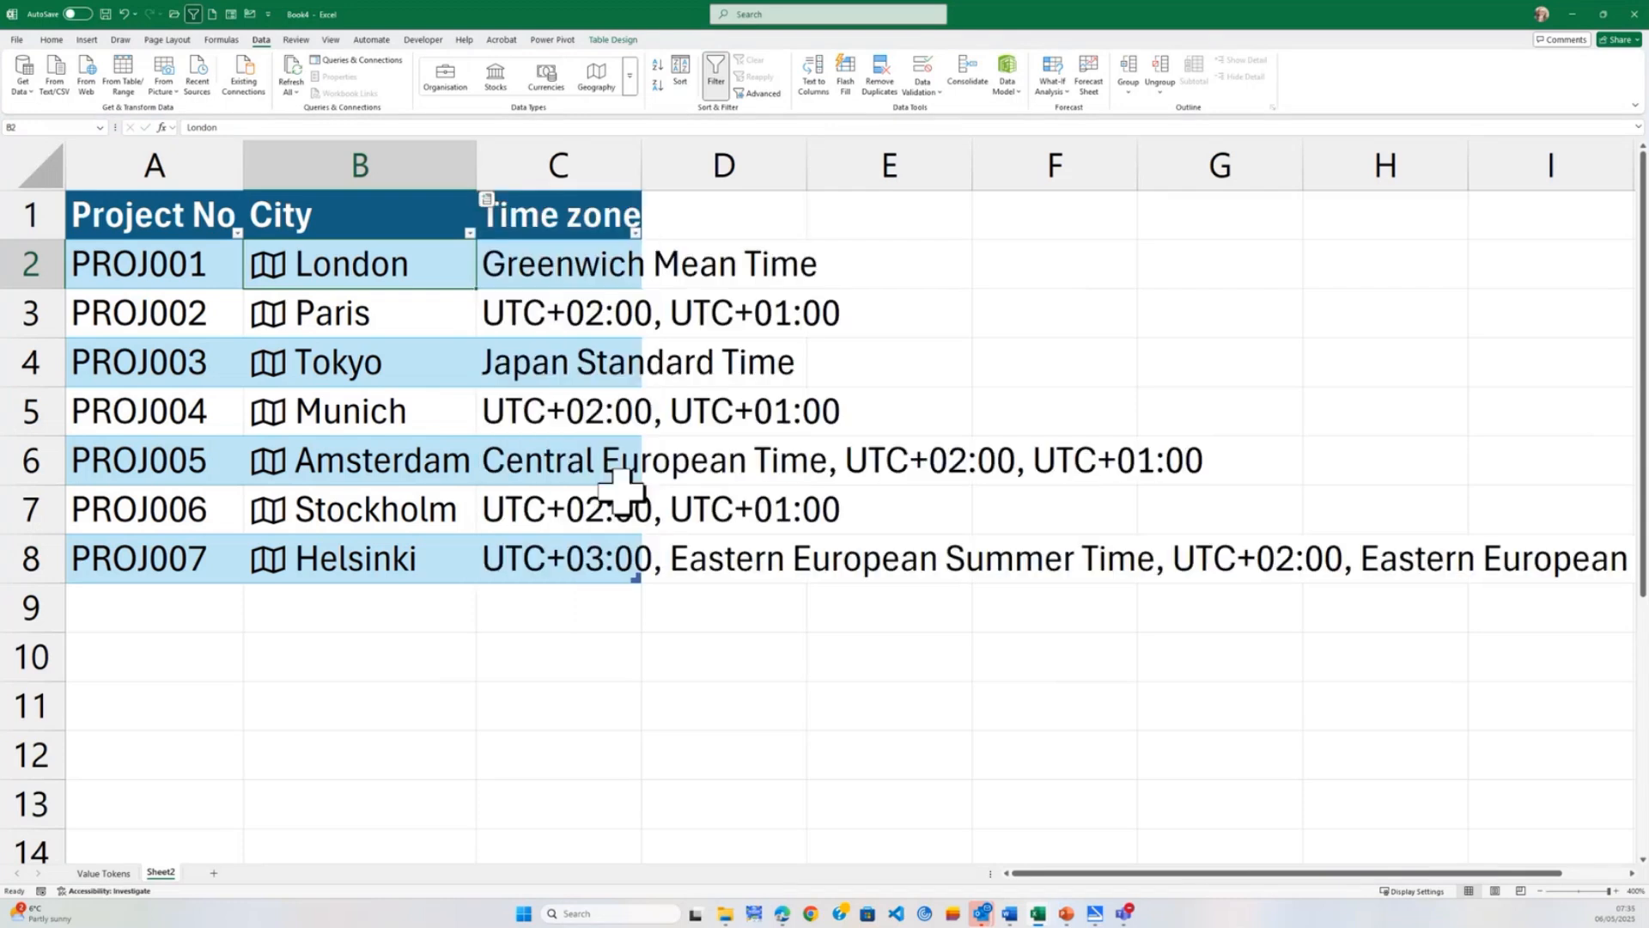
double_click(643, 159)
left_click(773, 666)
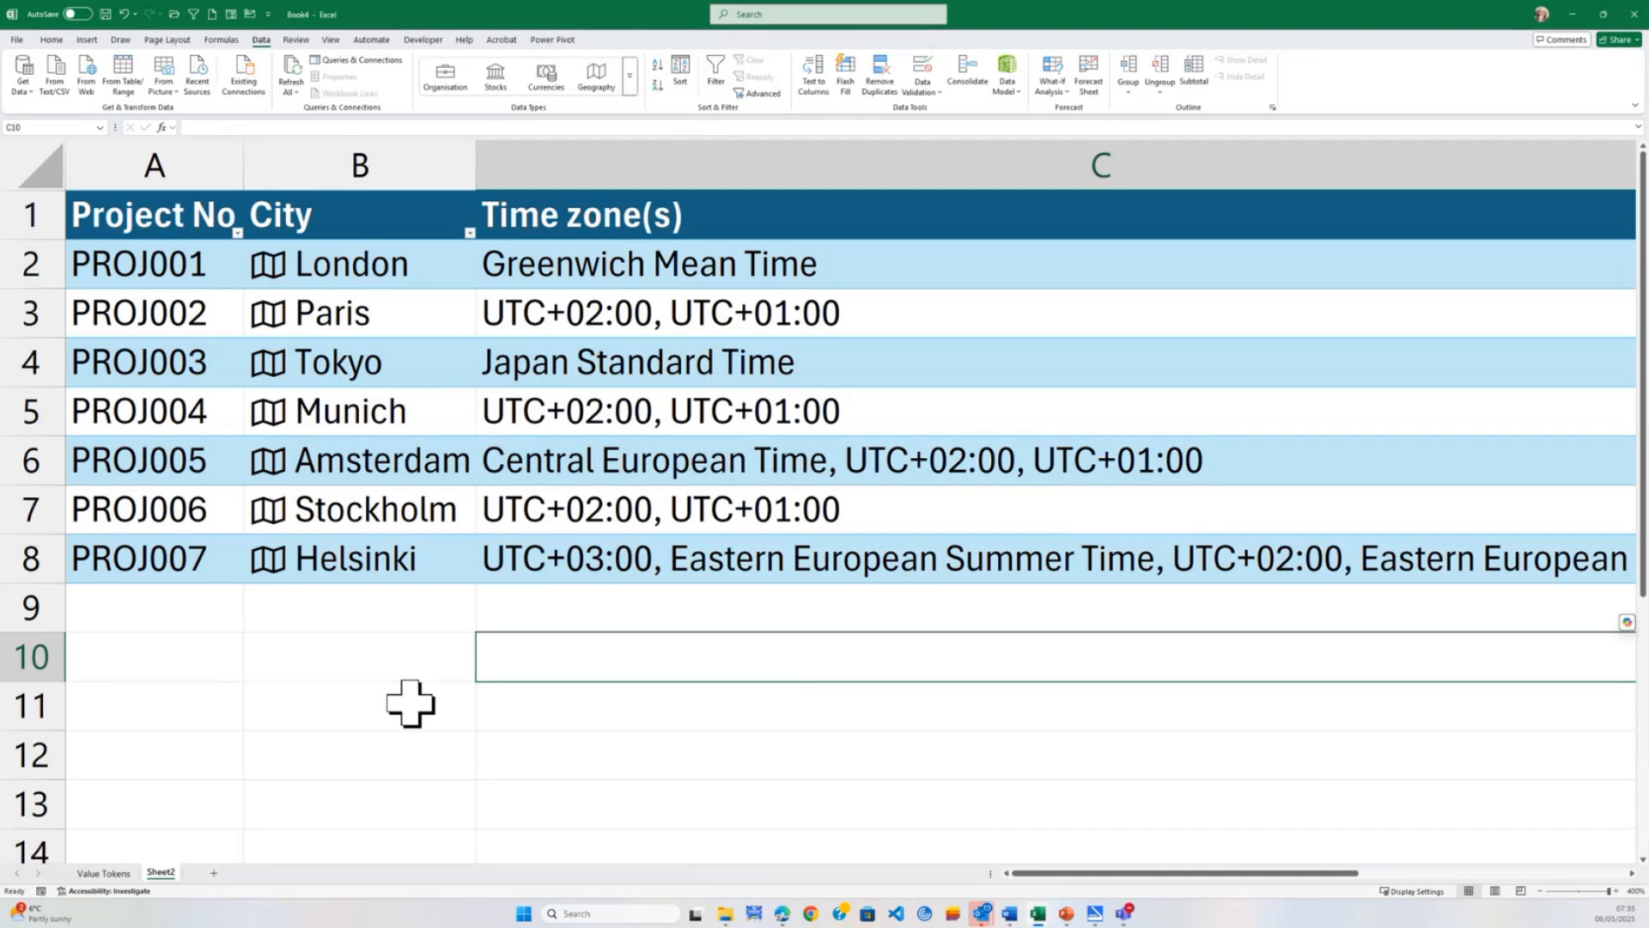
scroll(460, 692, "down", 5, "ctrl")
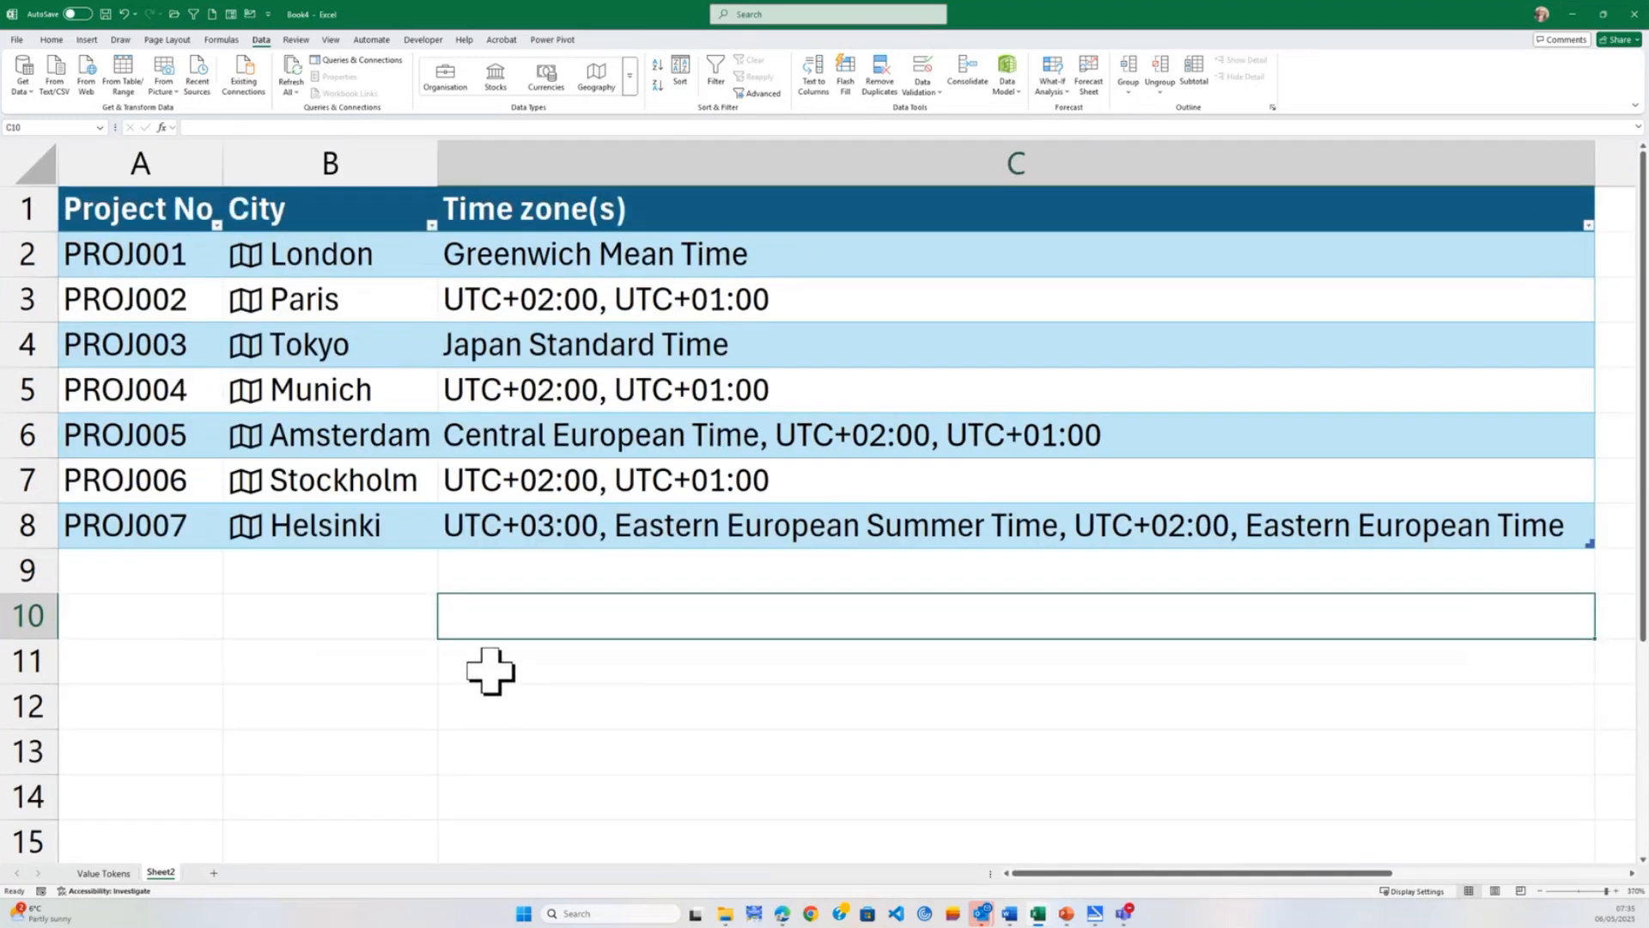